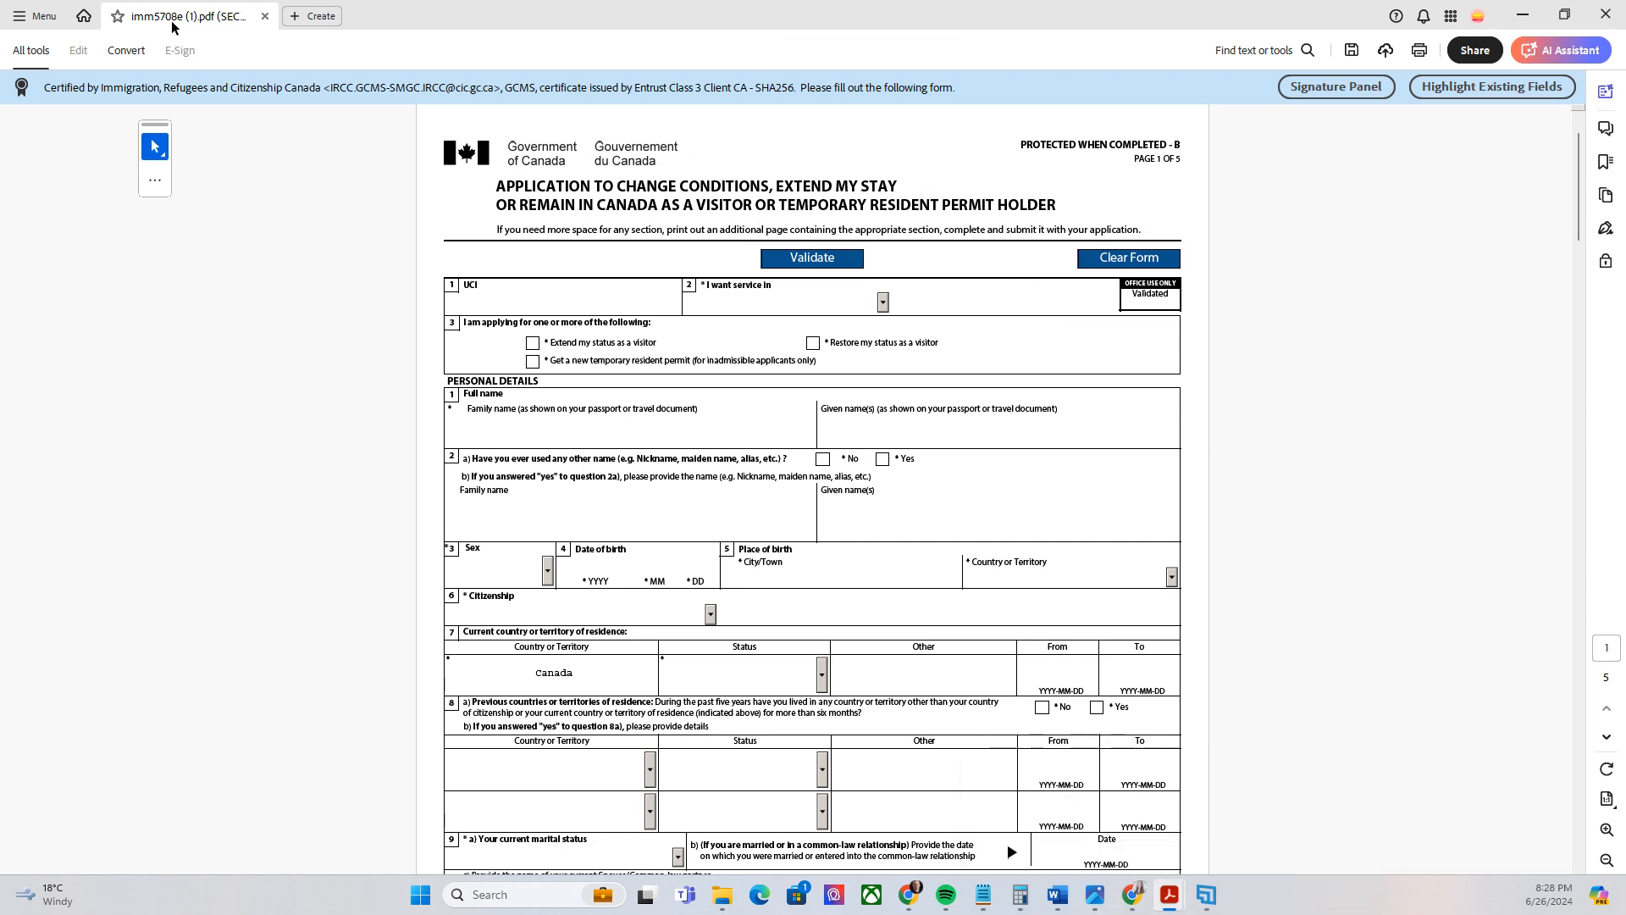
Step: Switch to the browser and review the document checklist's IMM5708 application form, supporting documents and optional documents
mouse_move(1134, 894)
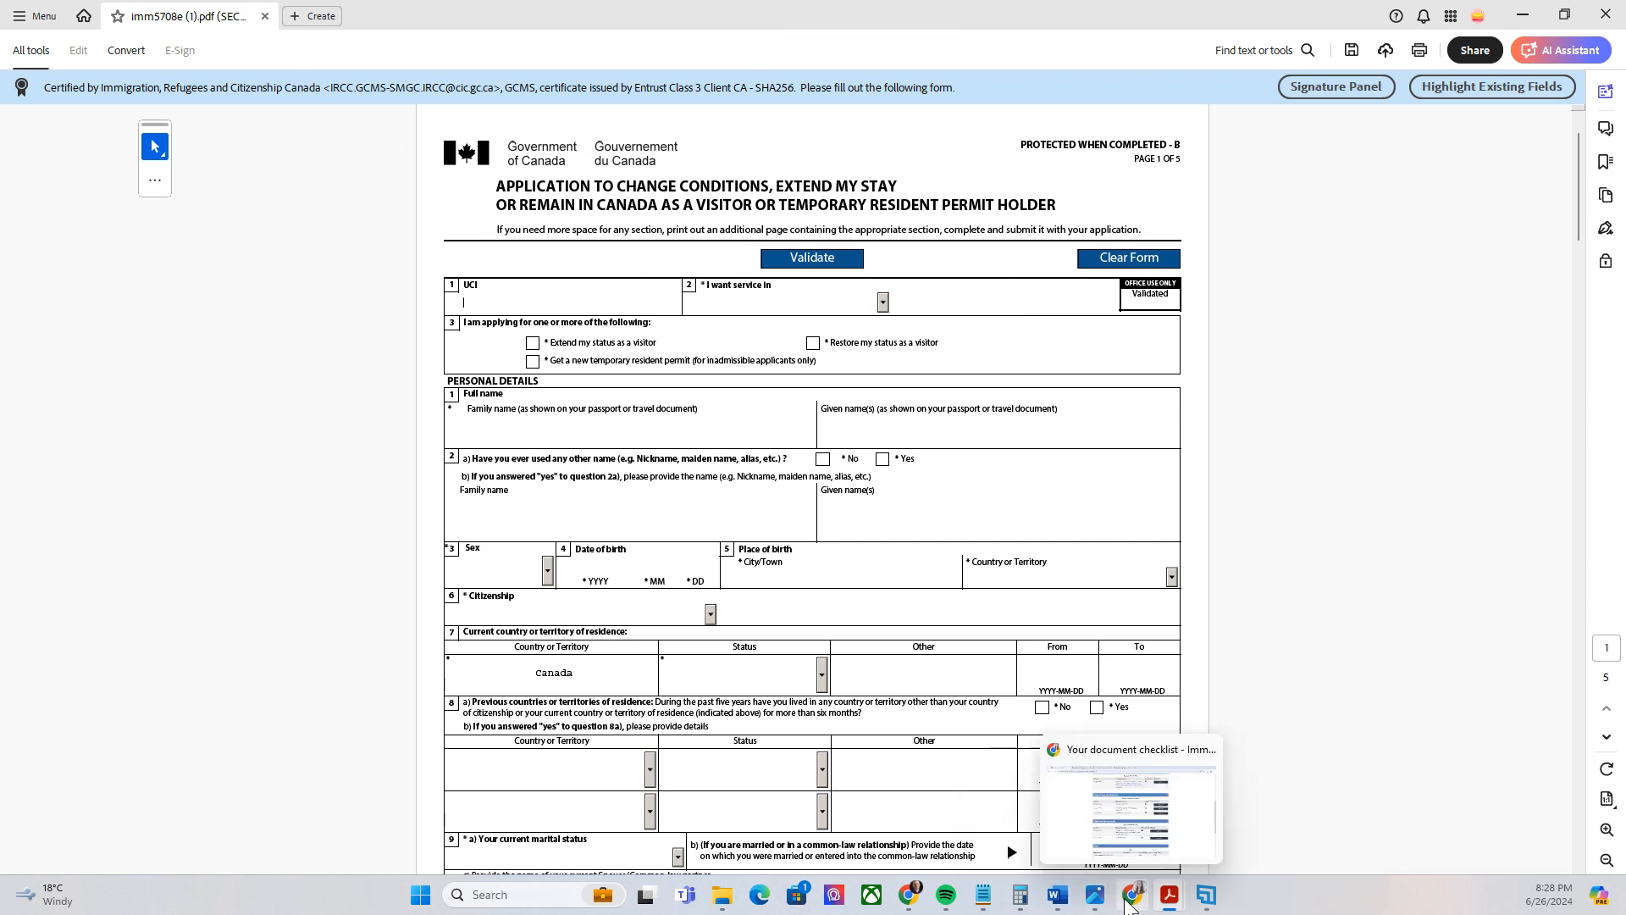
click(1124, 826)
scroll(1435, 390, up, 2)
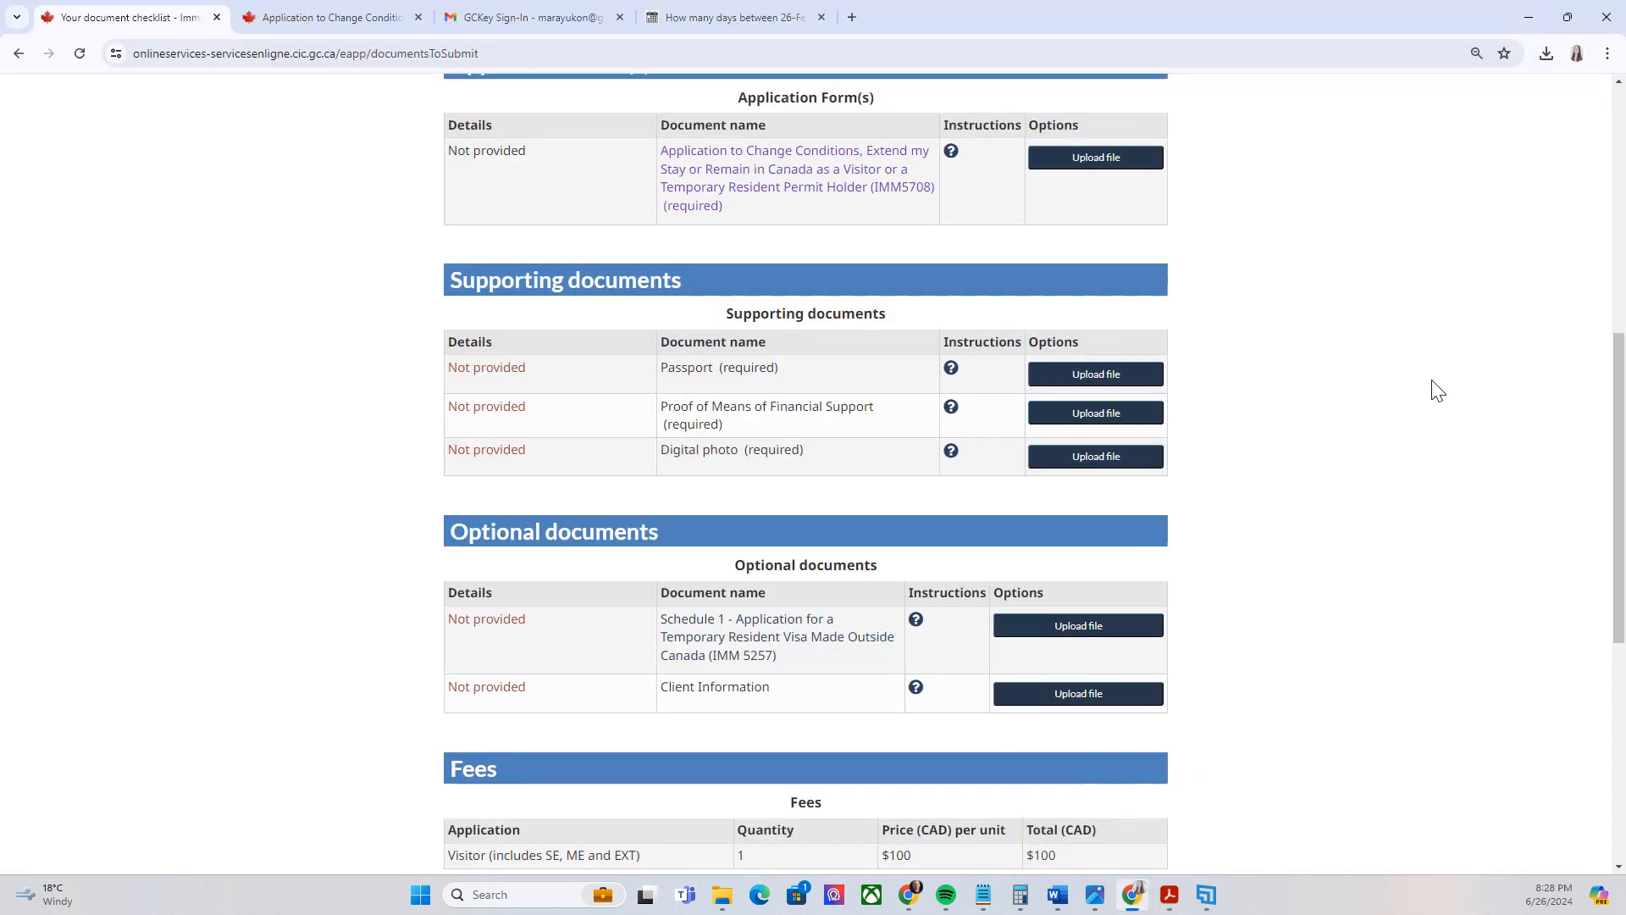
scroll(1438, 391, down, 2)
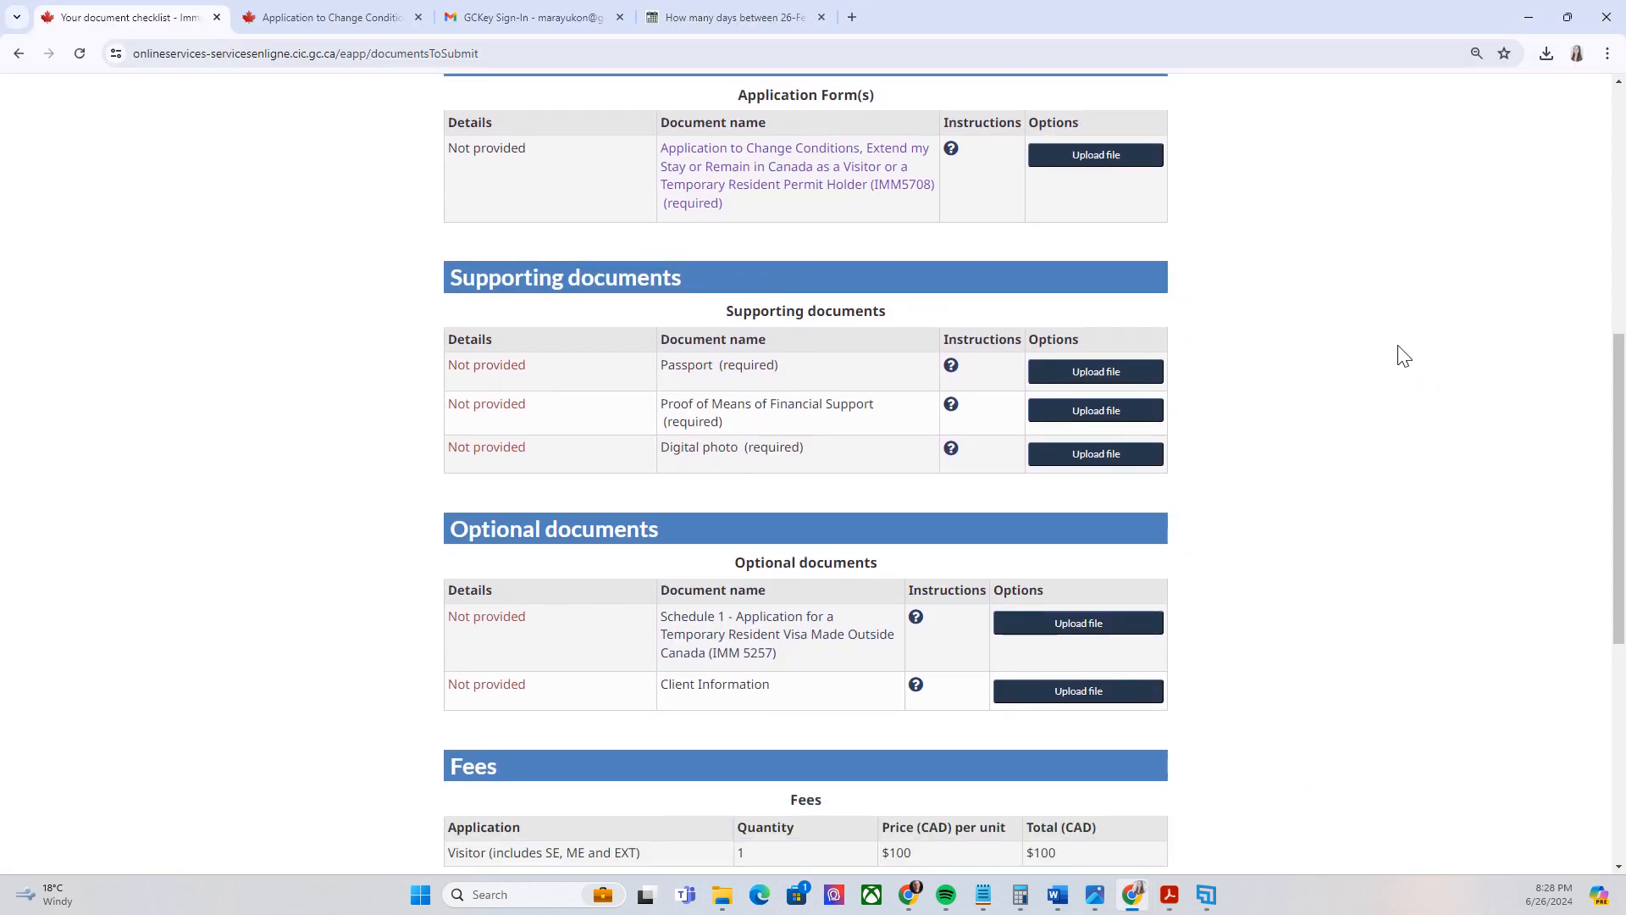
scroll(1398, 349, up, 1)
scroll(1398, 349, down, 1)
scroll(1185, 297, up, 1)
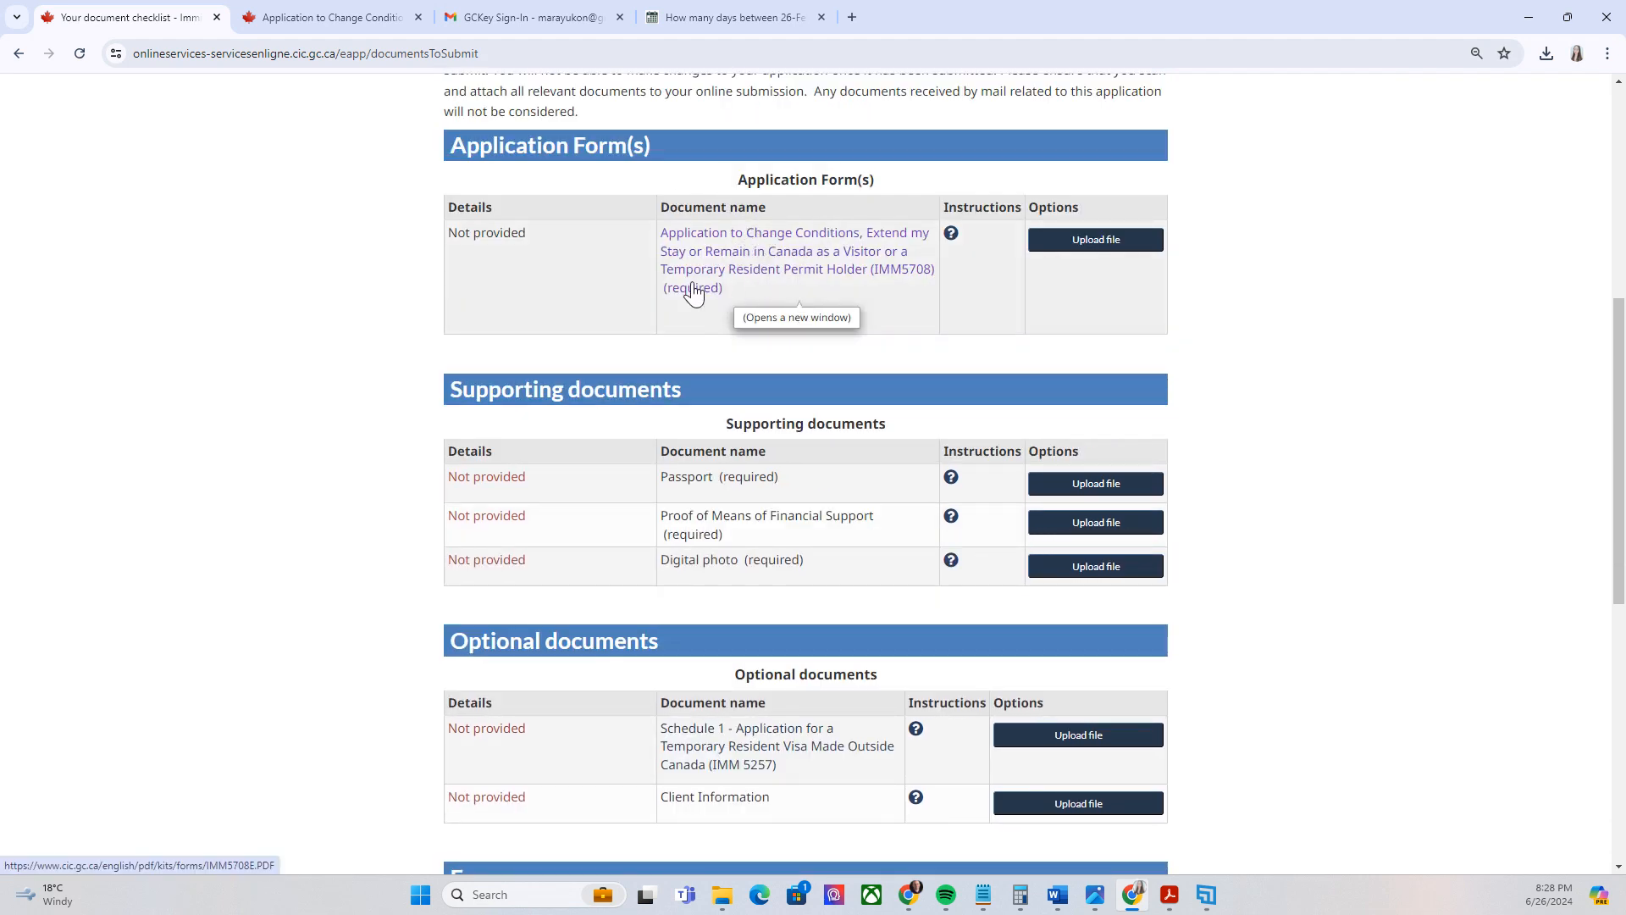
scroll(745, 310, up, 2)
scroll(737, 313, down, 3)
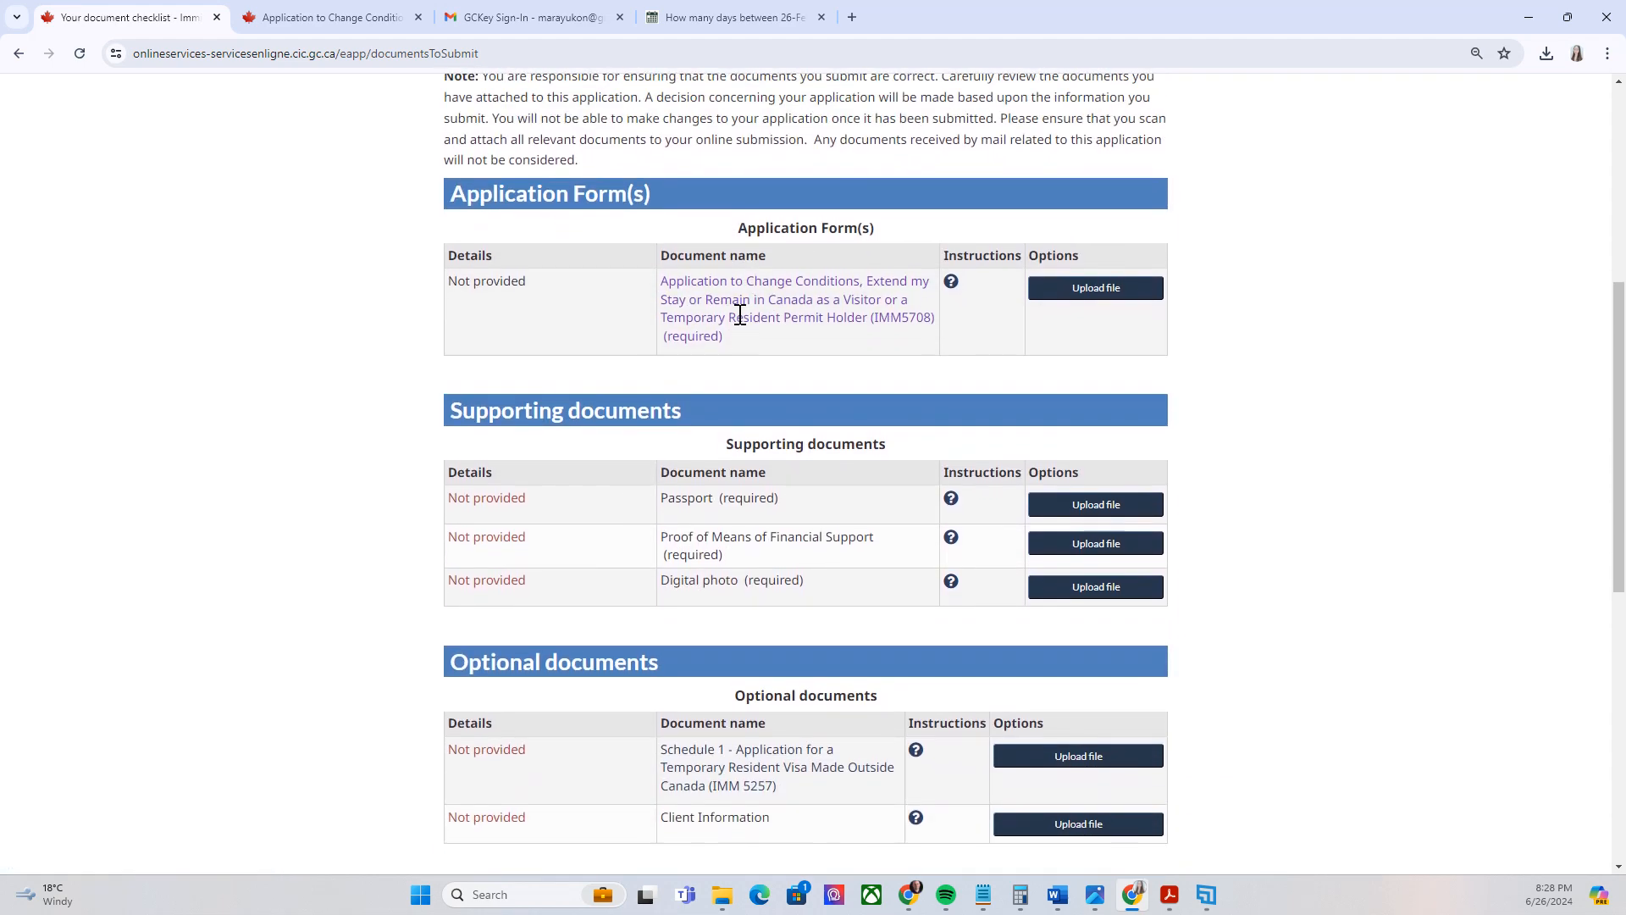
scroll(739, 315, up, 1)
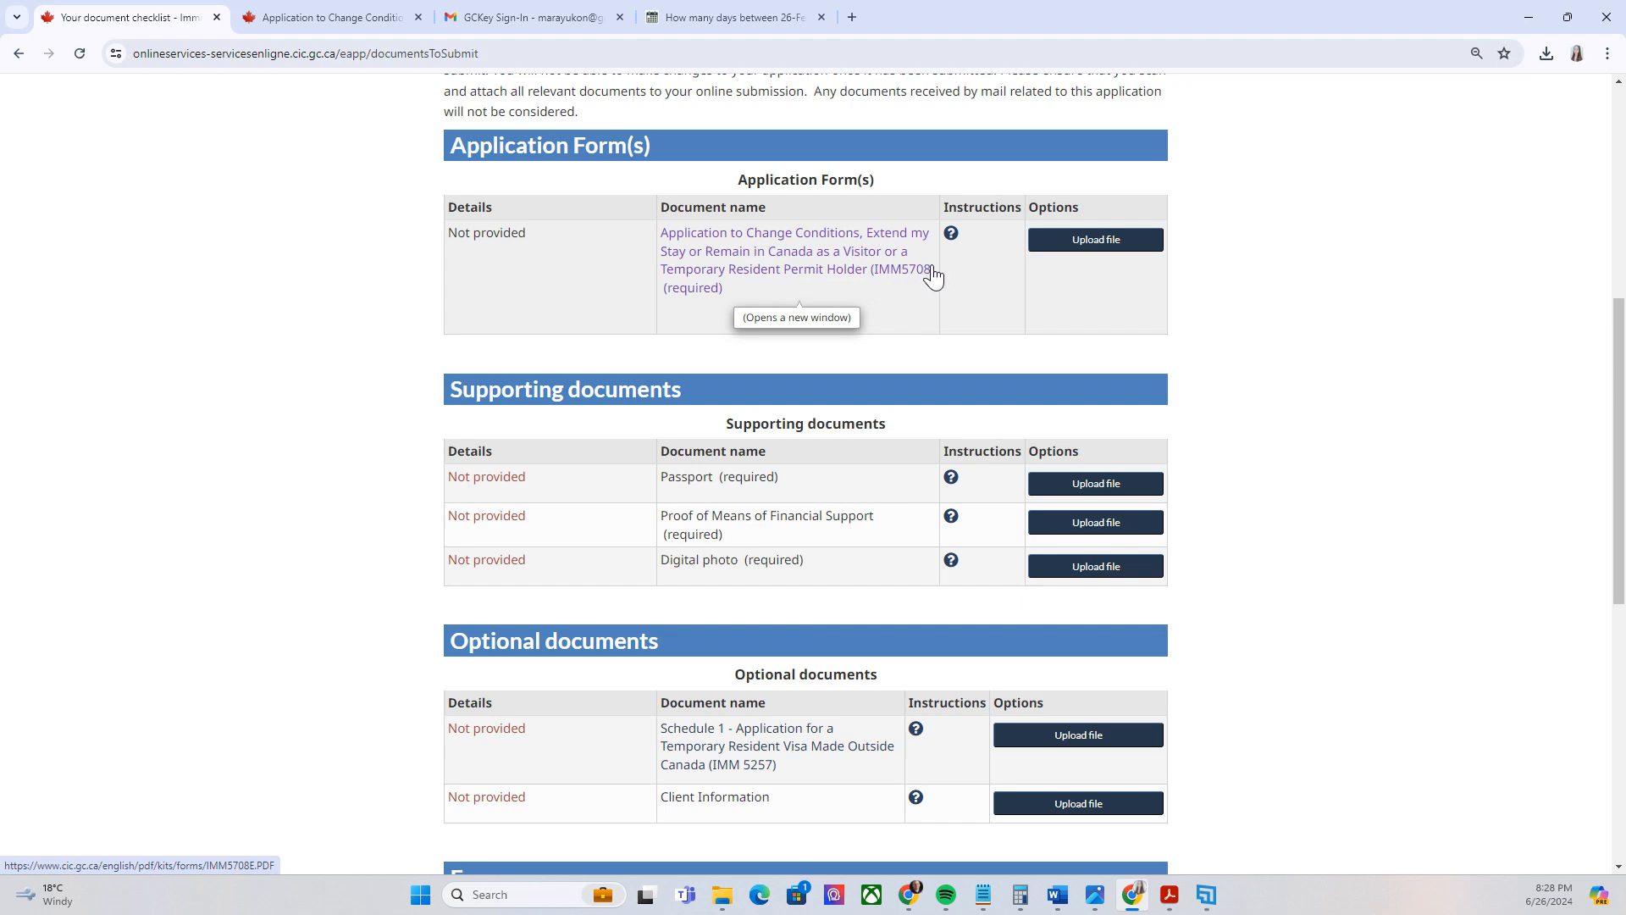
Step: Return to the IMM5708 PDF, enter the applicant's UCI, request service in English and select extending status as a visitor
click(1168, 895)
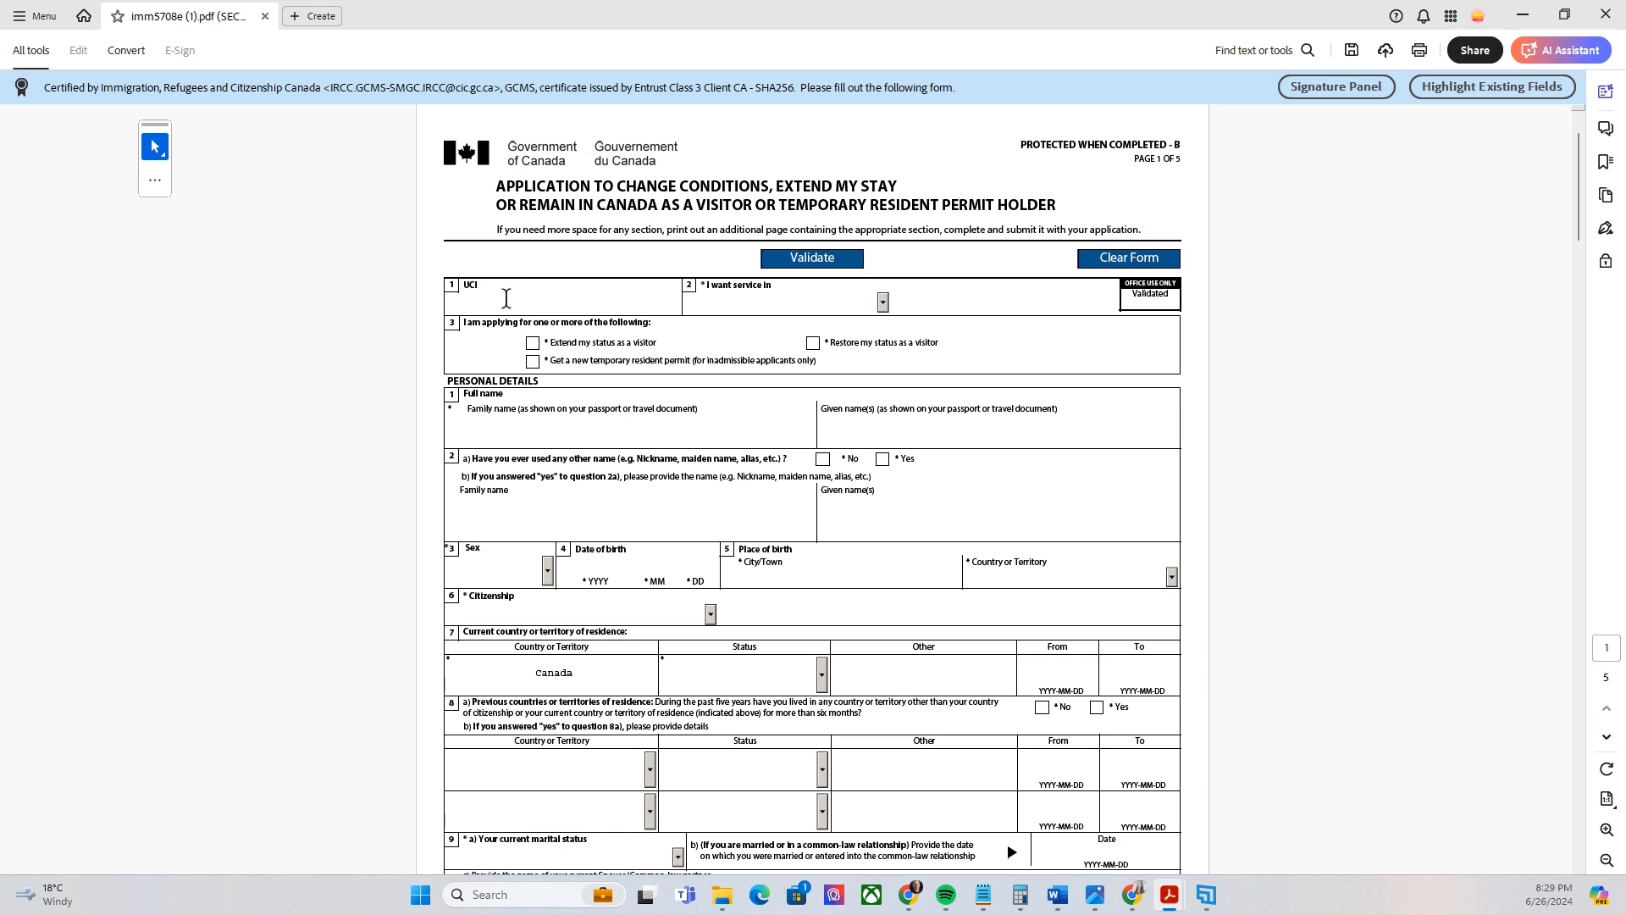
key(ctrl+v)
click(883, 302)
click(789, 334)
click(532, 343)
scroll(596, 396, down, 2)
scroll(501, 391, up, 1)
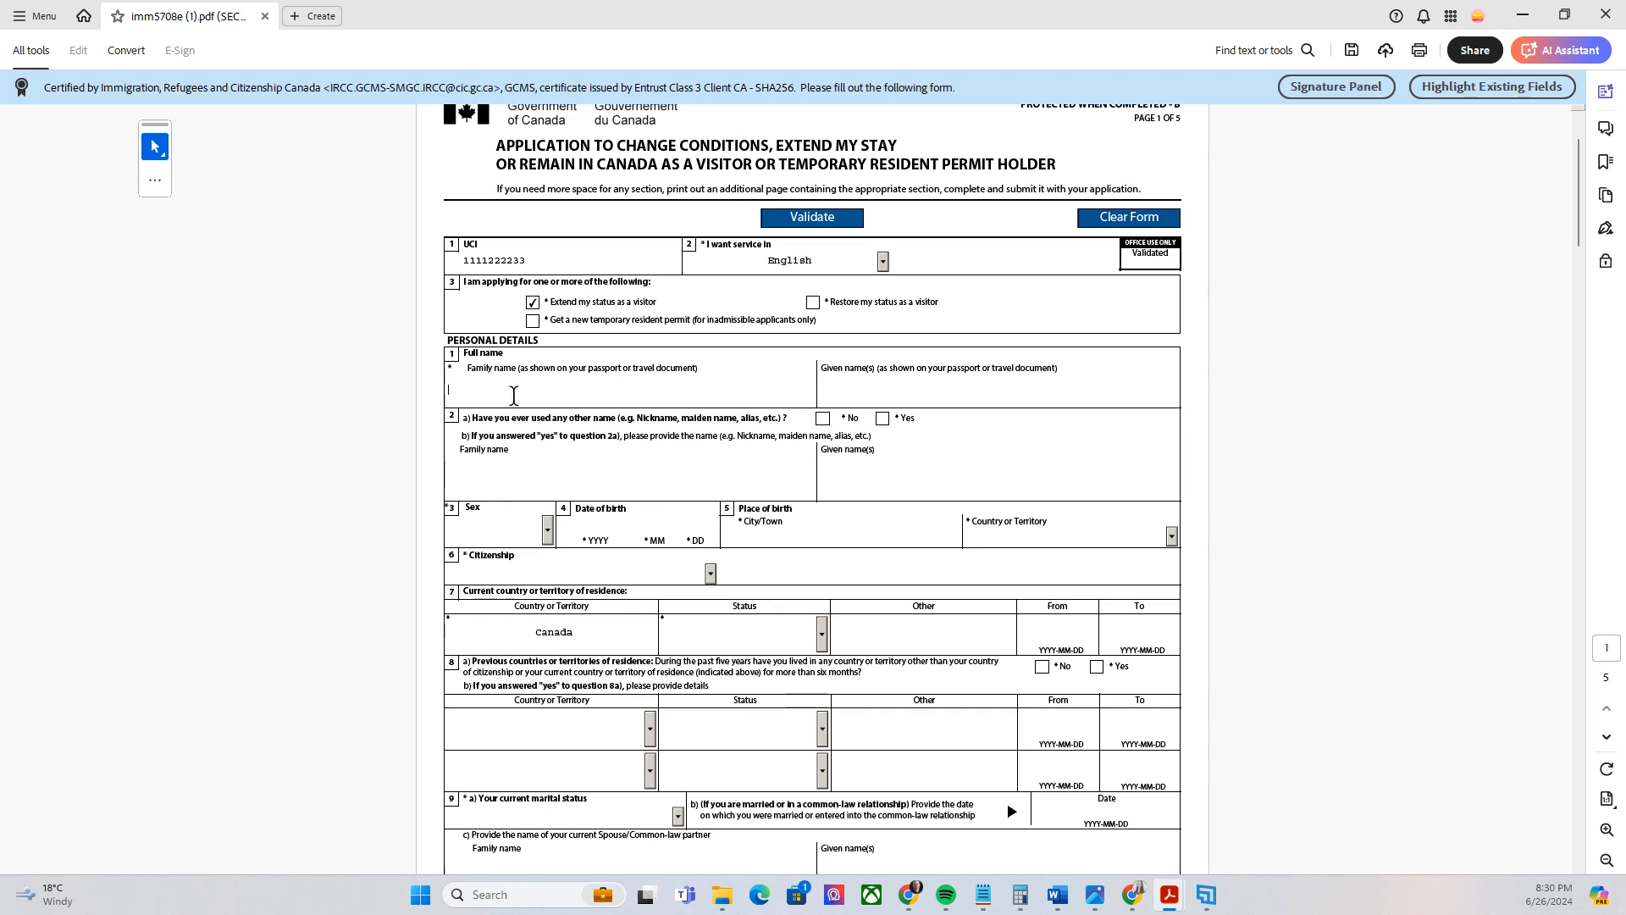
Step: Examine the personal details fields for full name, sex, place of birth and citizenship, including the available sex and citizenship options
click(488, 397)
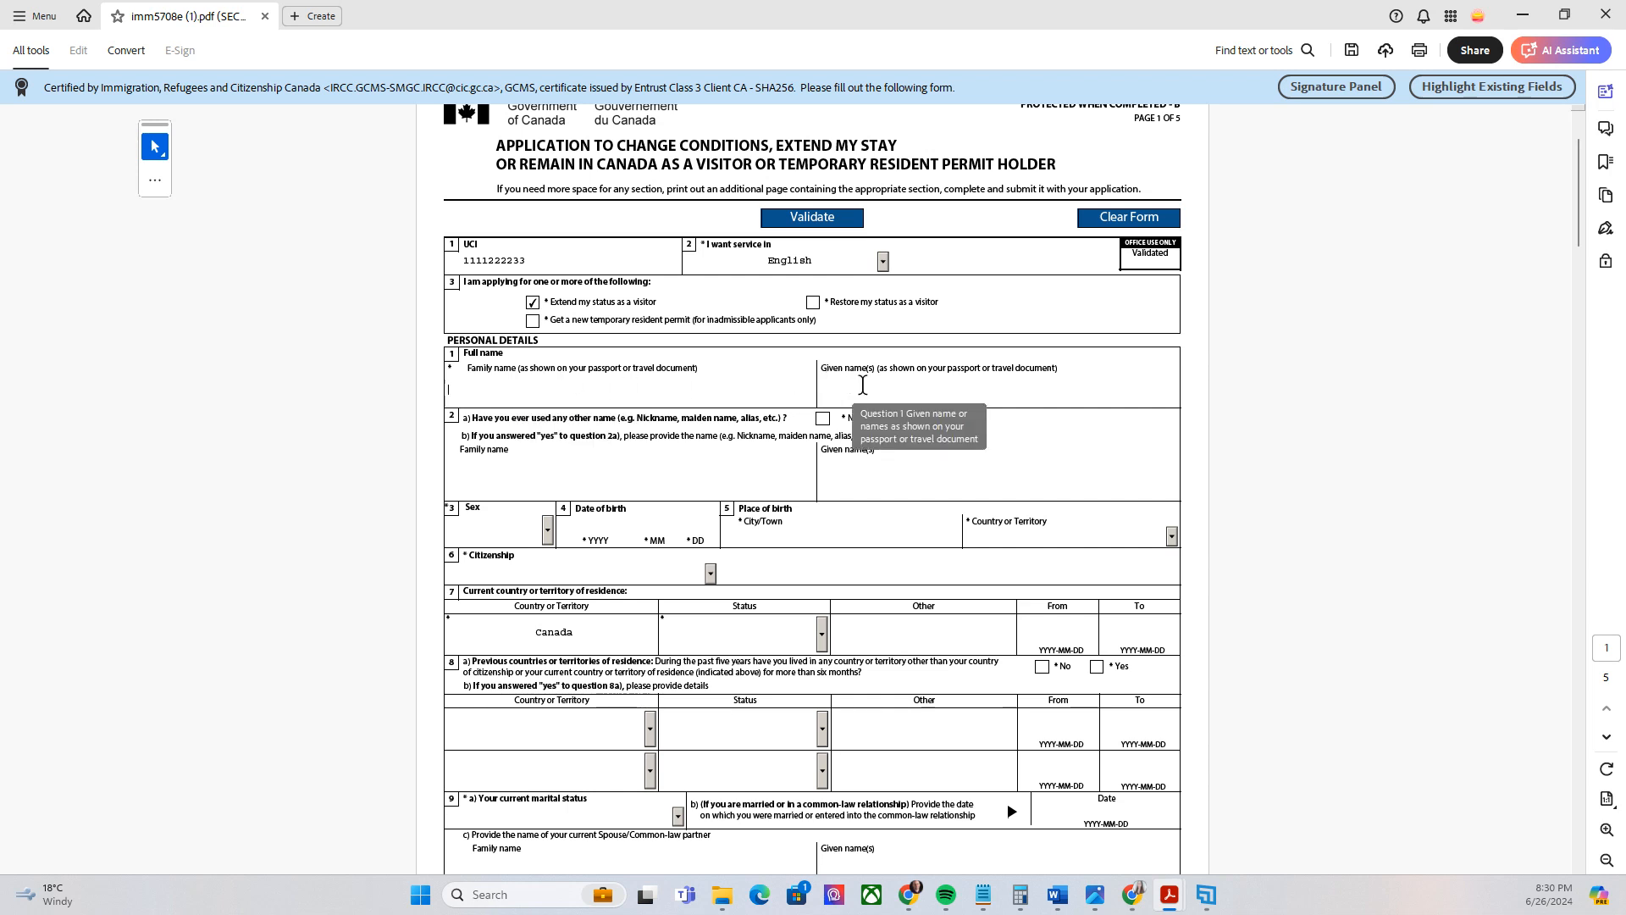
scroll(849, 382, down, 1)
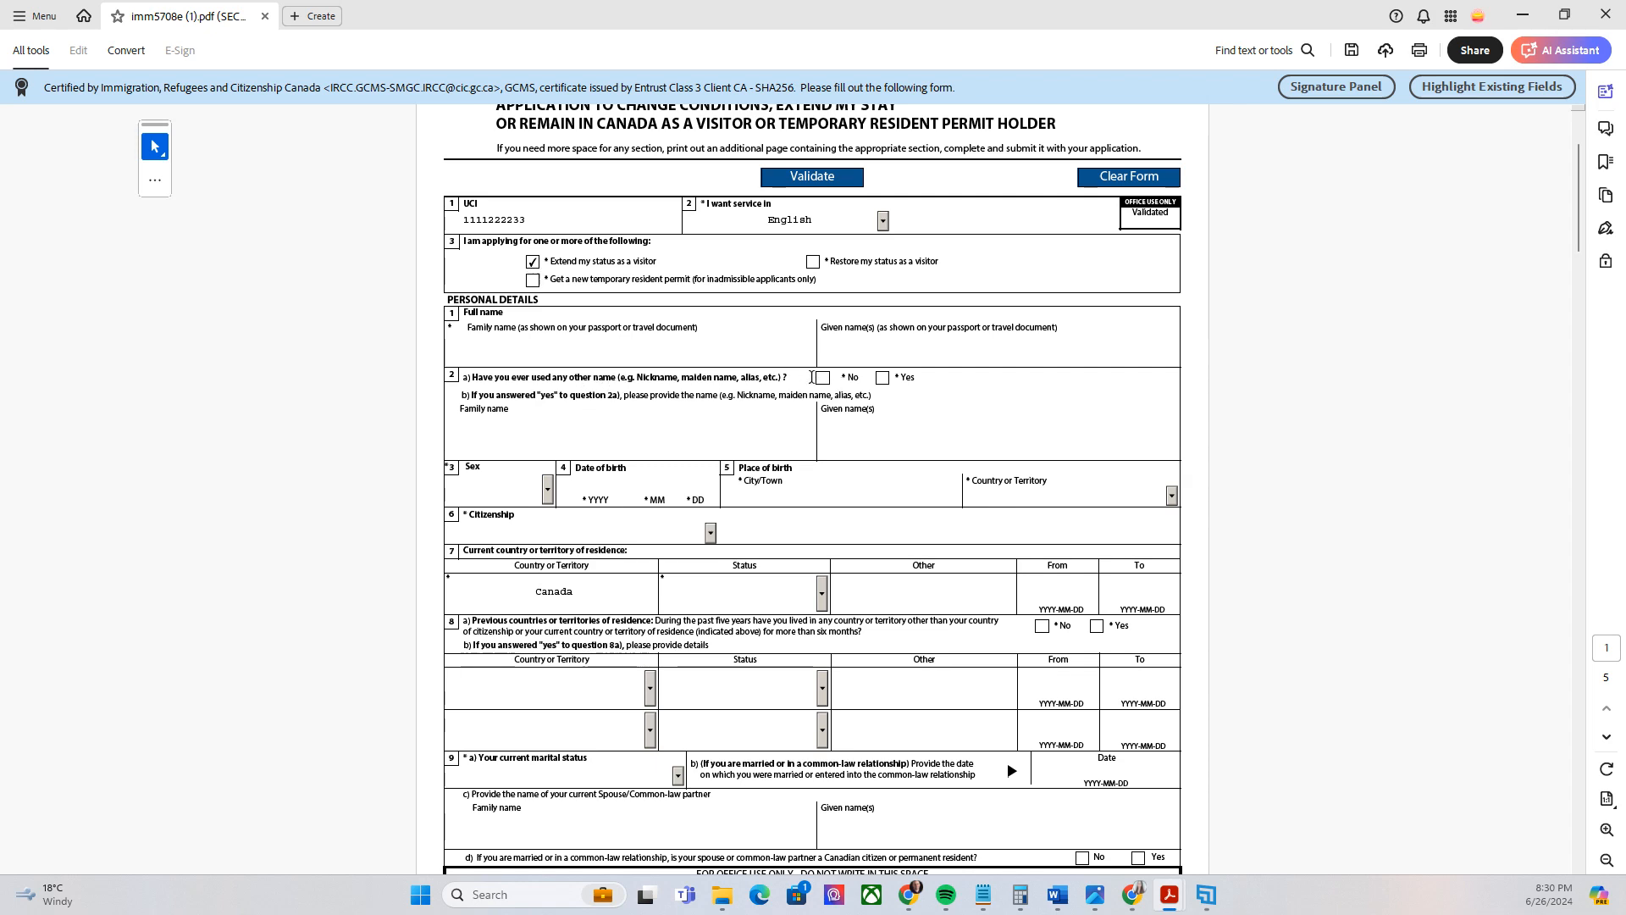
scroll(593, 441, down, 2)
click(547, 408)
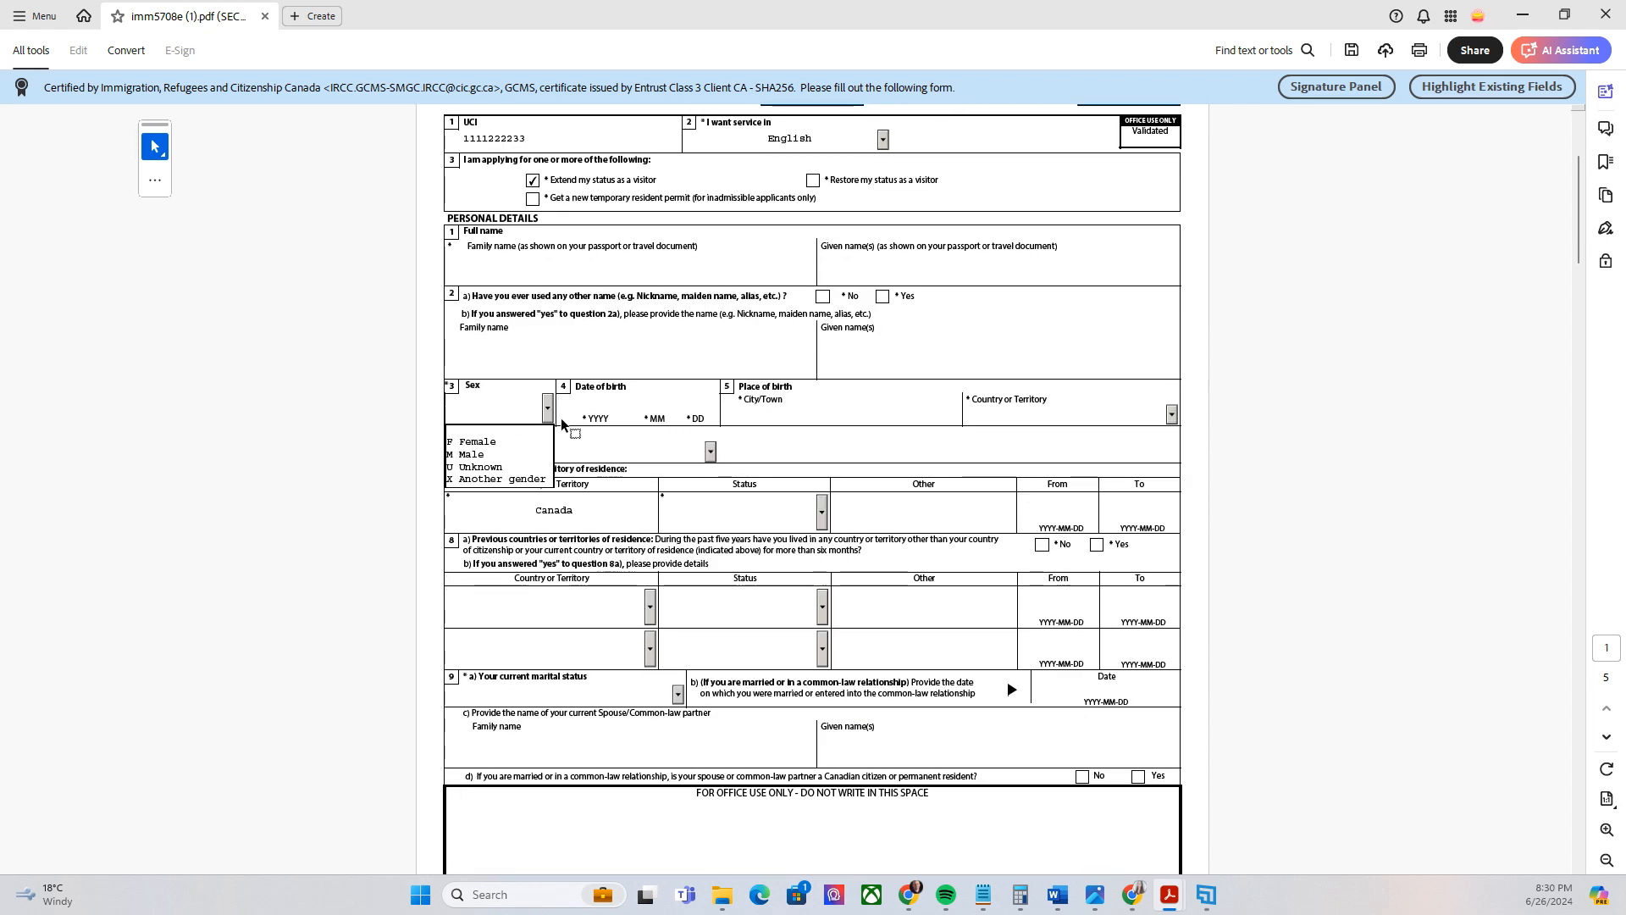
click(559, 406)
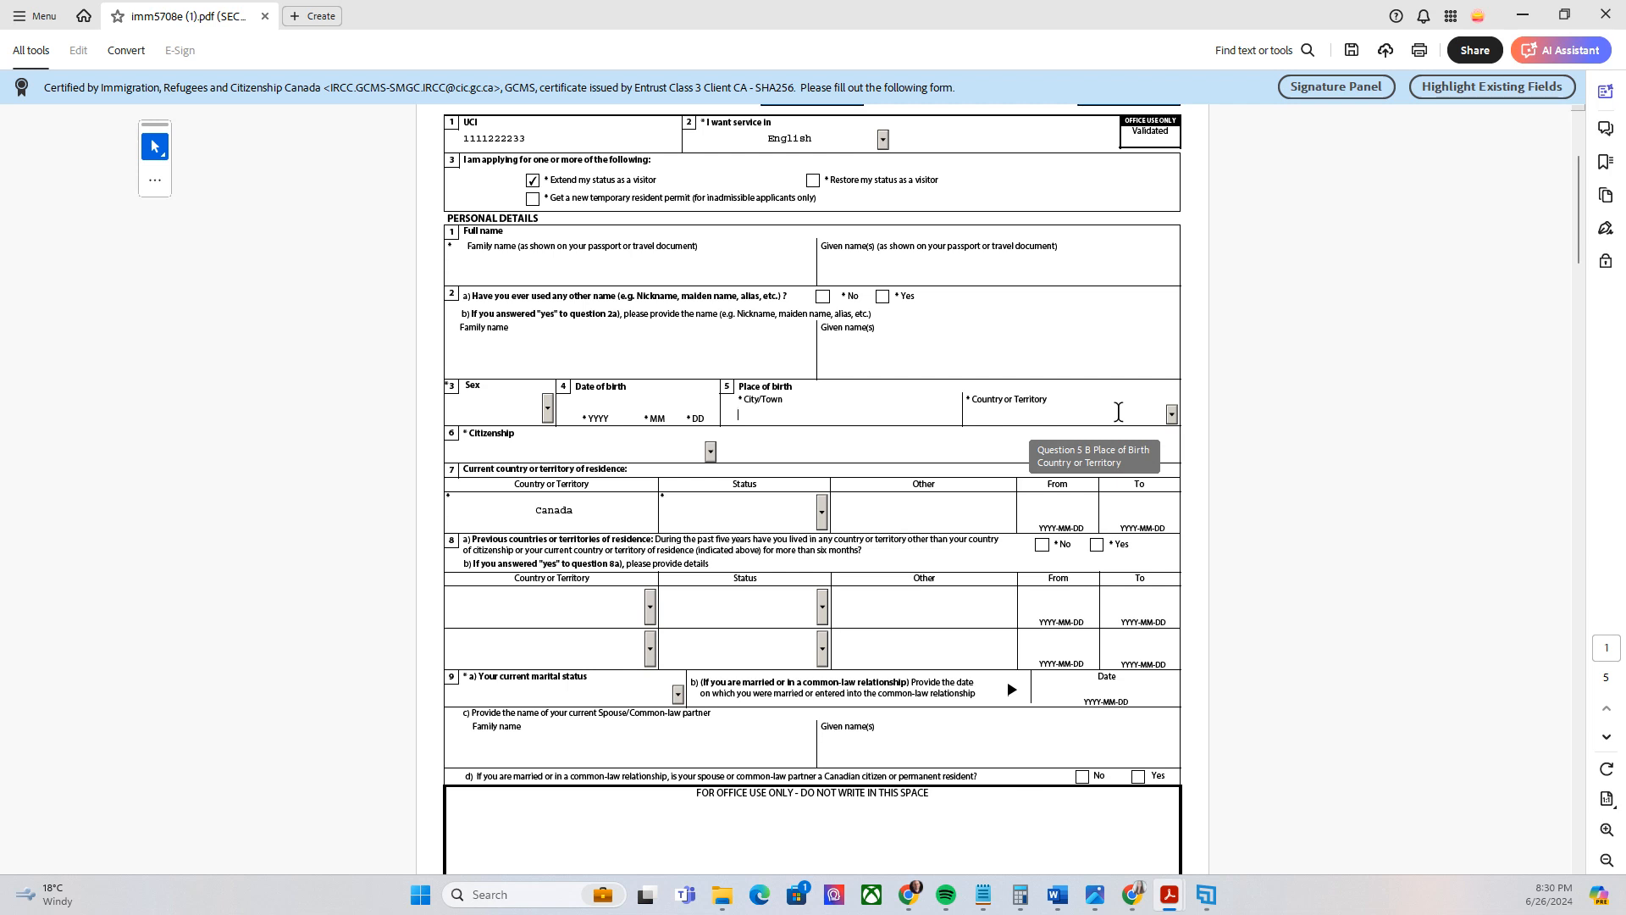
click(707, 451)
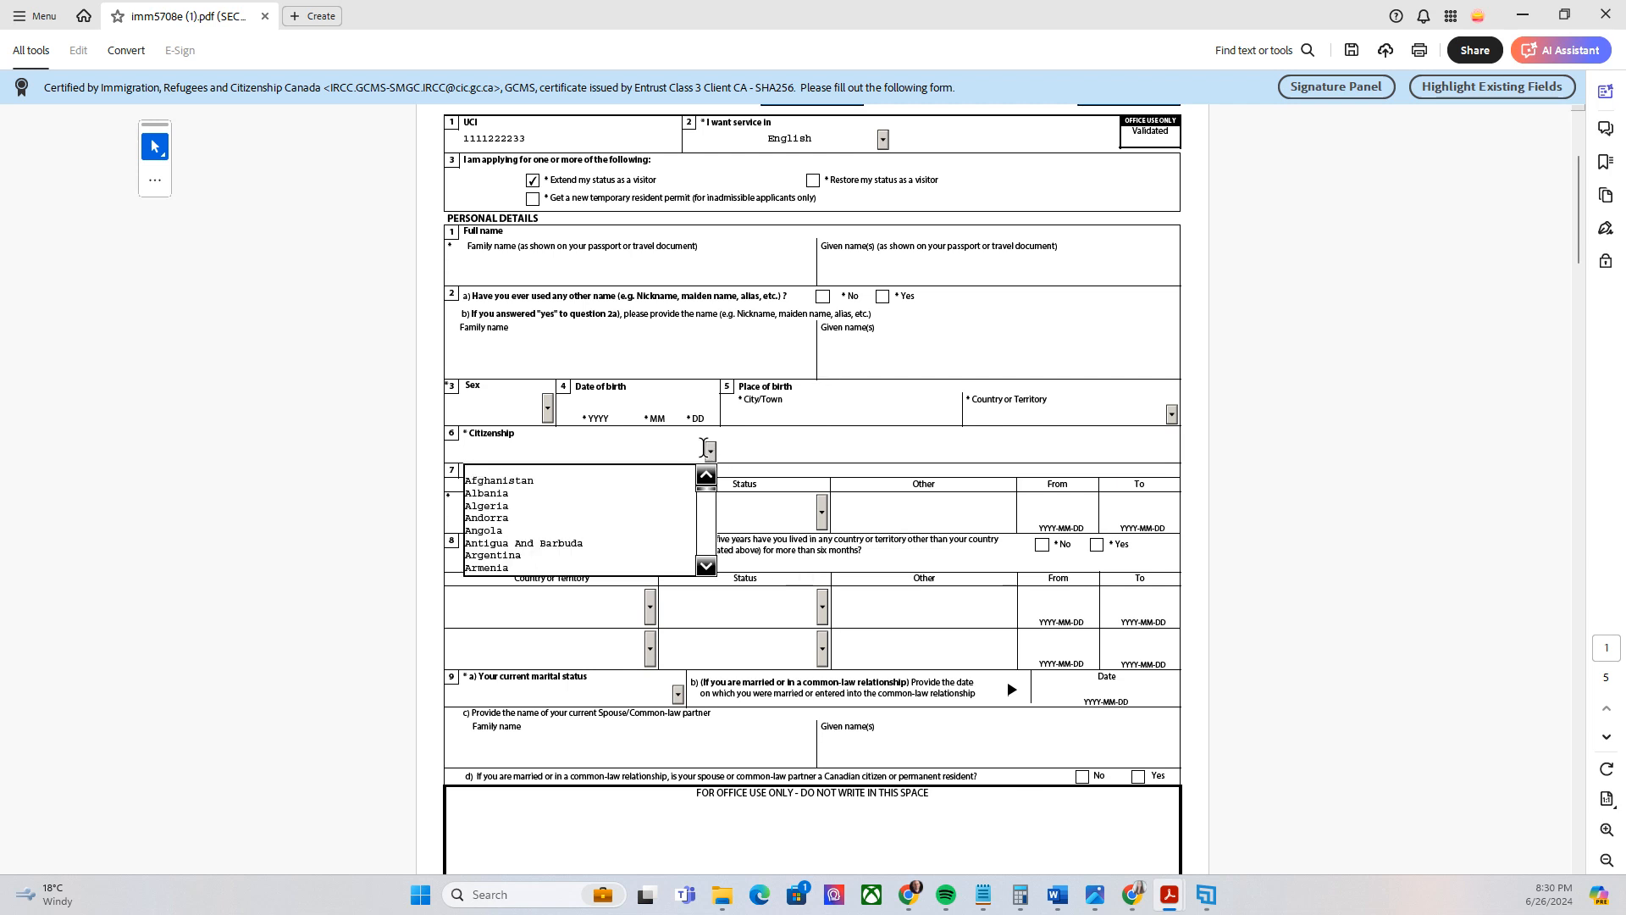
Step: Set the status for the current country of residence, Canada, to Visitor
scroll(703, 447, down, 1)
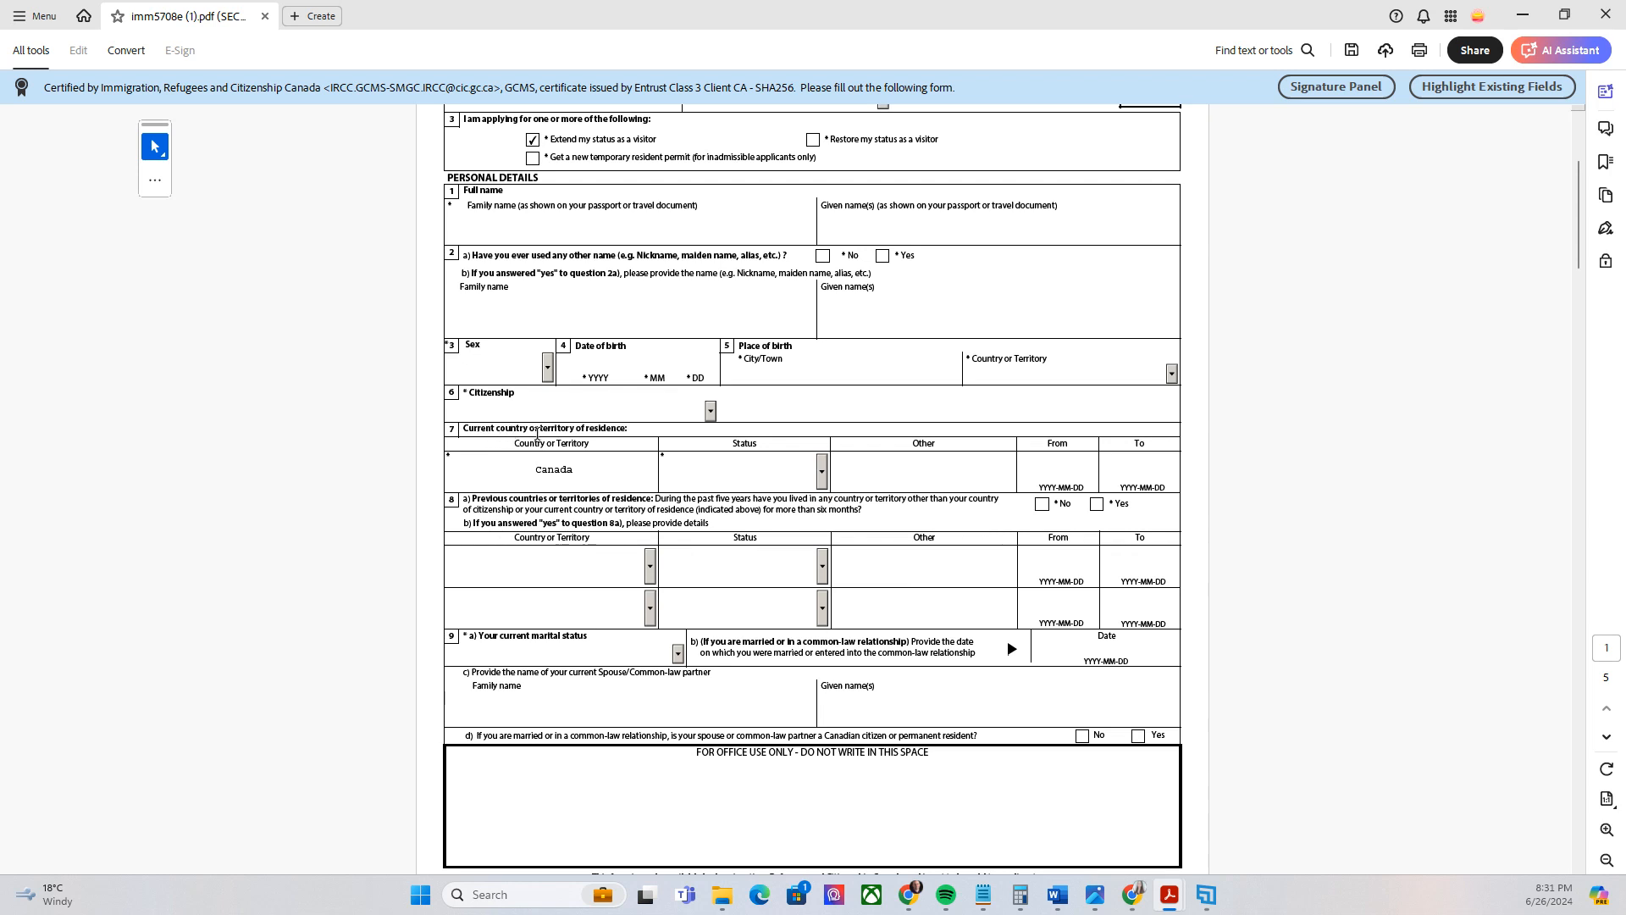
click(523, 473)
drag(536, 472, 555, 474)
click(823, 474)
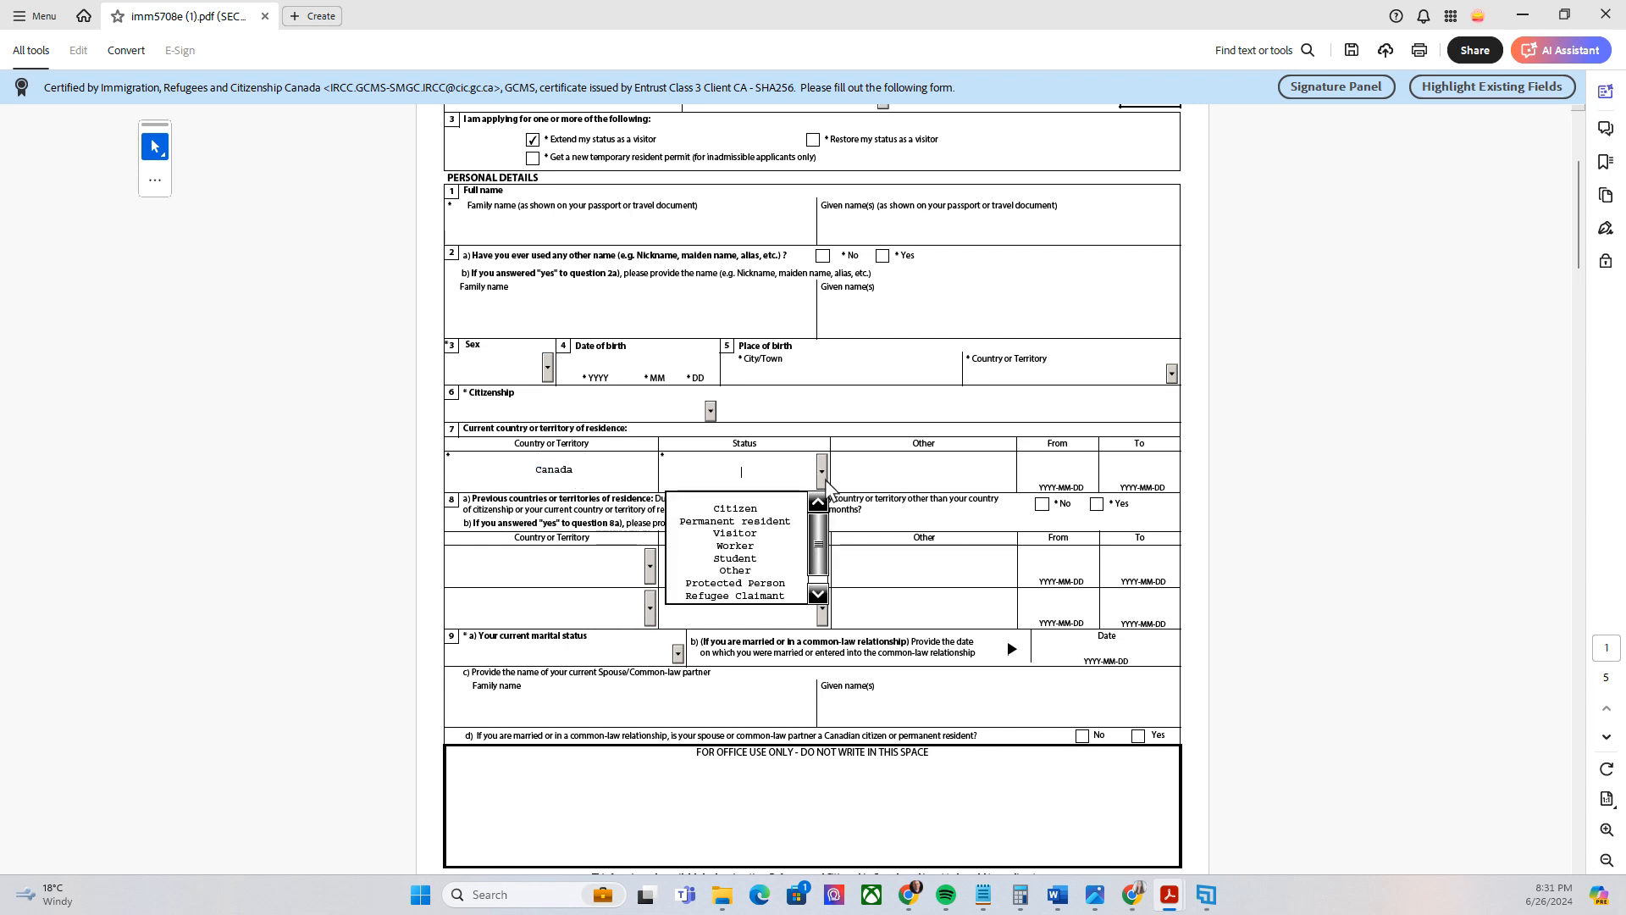
click(723, 537)
Step: Enter the current residence period in Canada as 2020-02-26 to 2024-08-26
click(1047, 467)
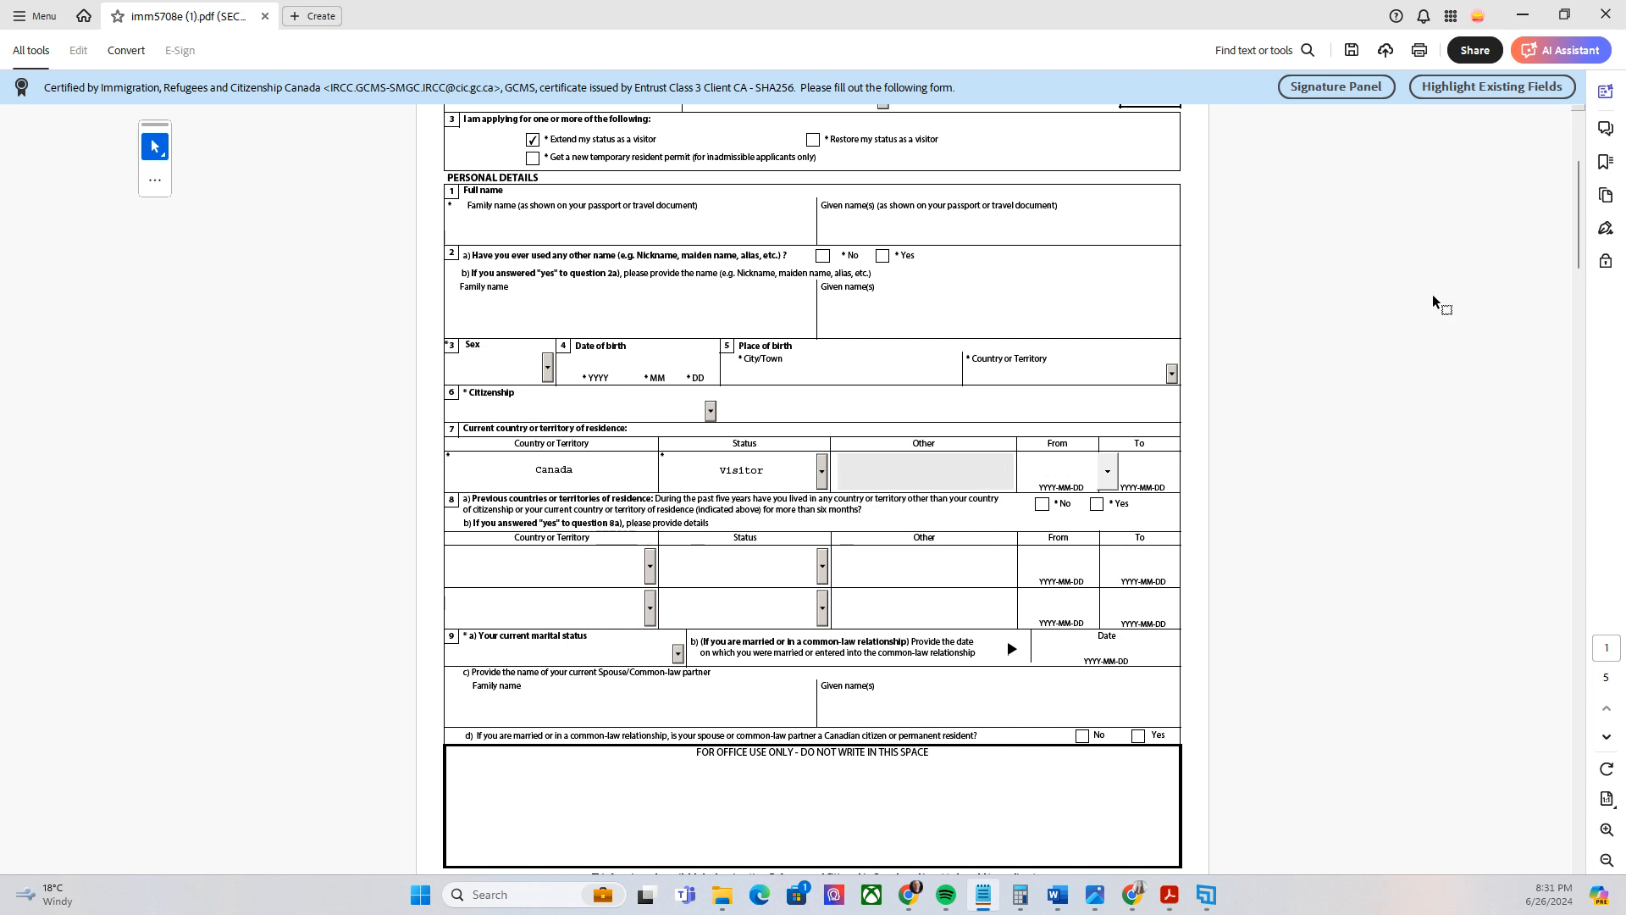
click(1059, 461)
text(2020-02-26)
click(1140, 472)
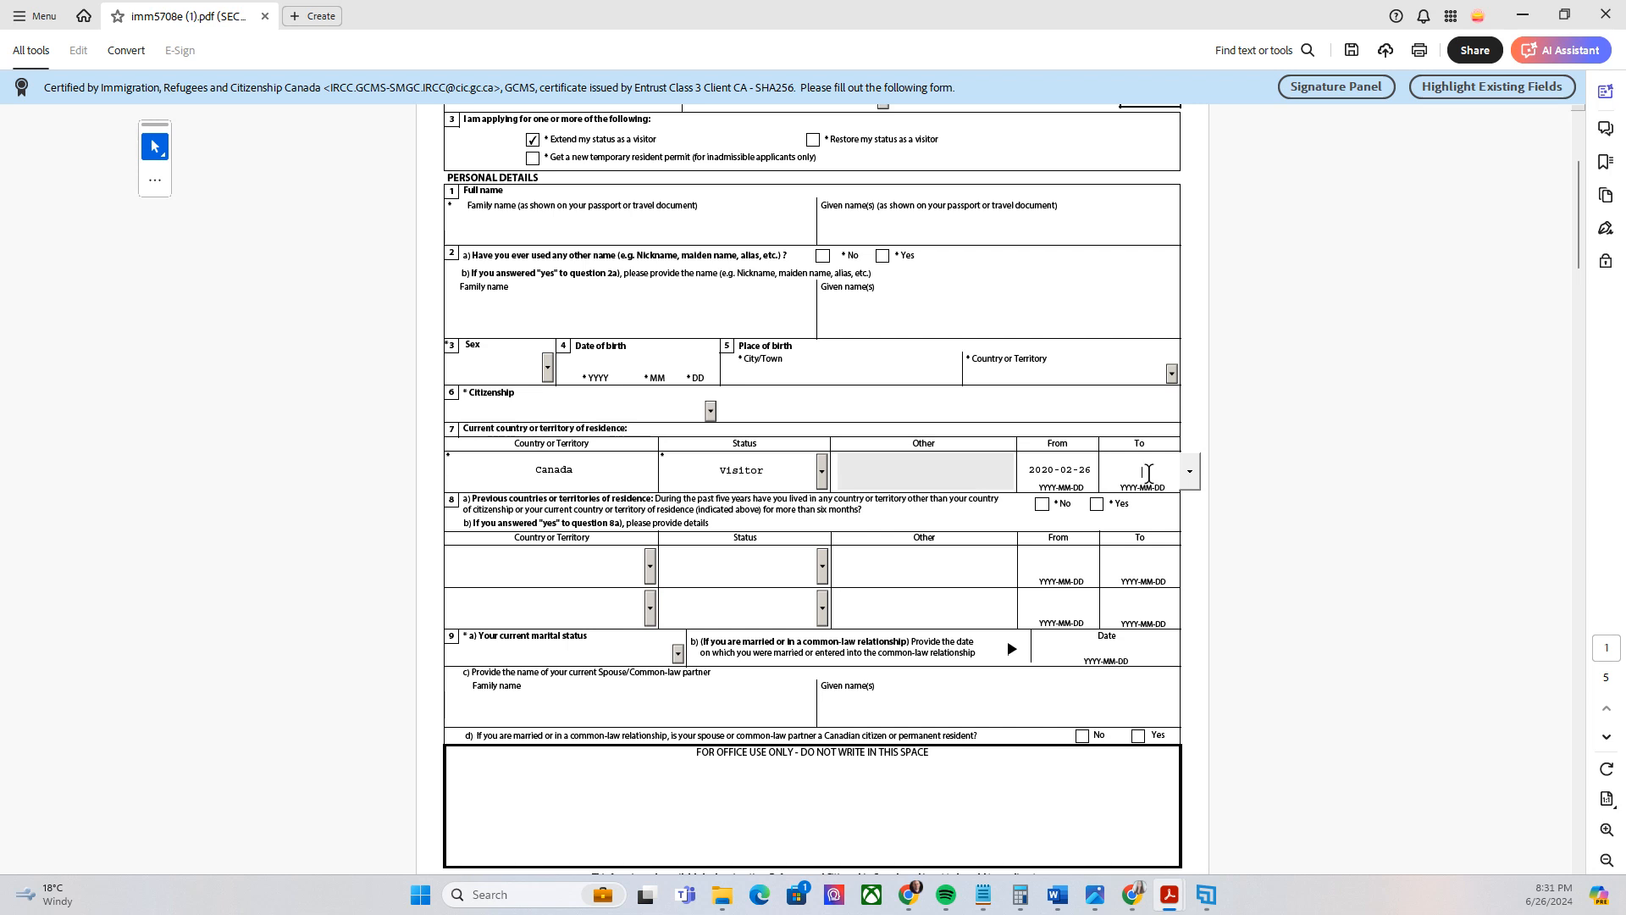
text(2024-08-26)
key(Return)
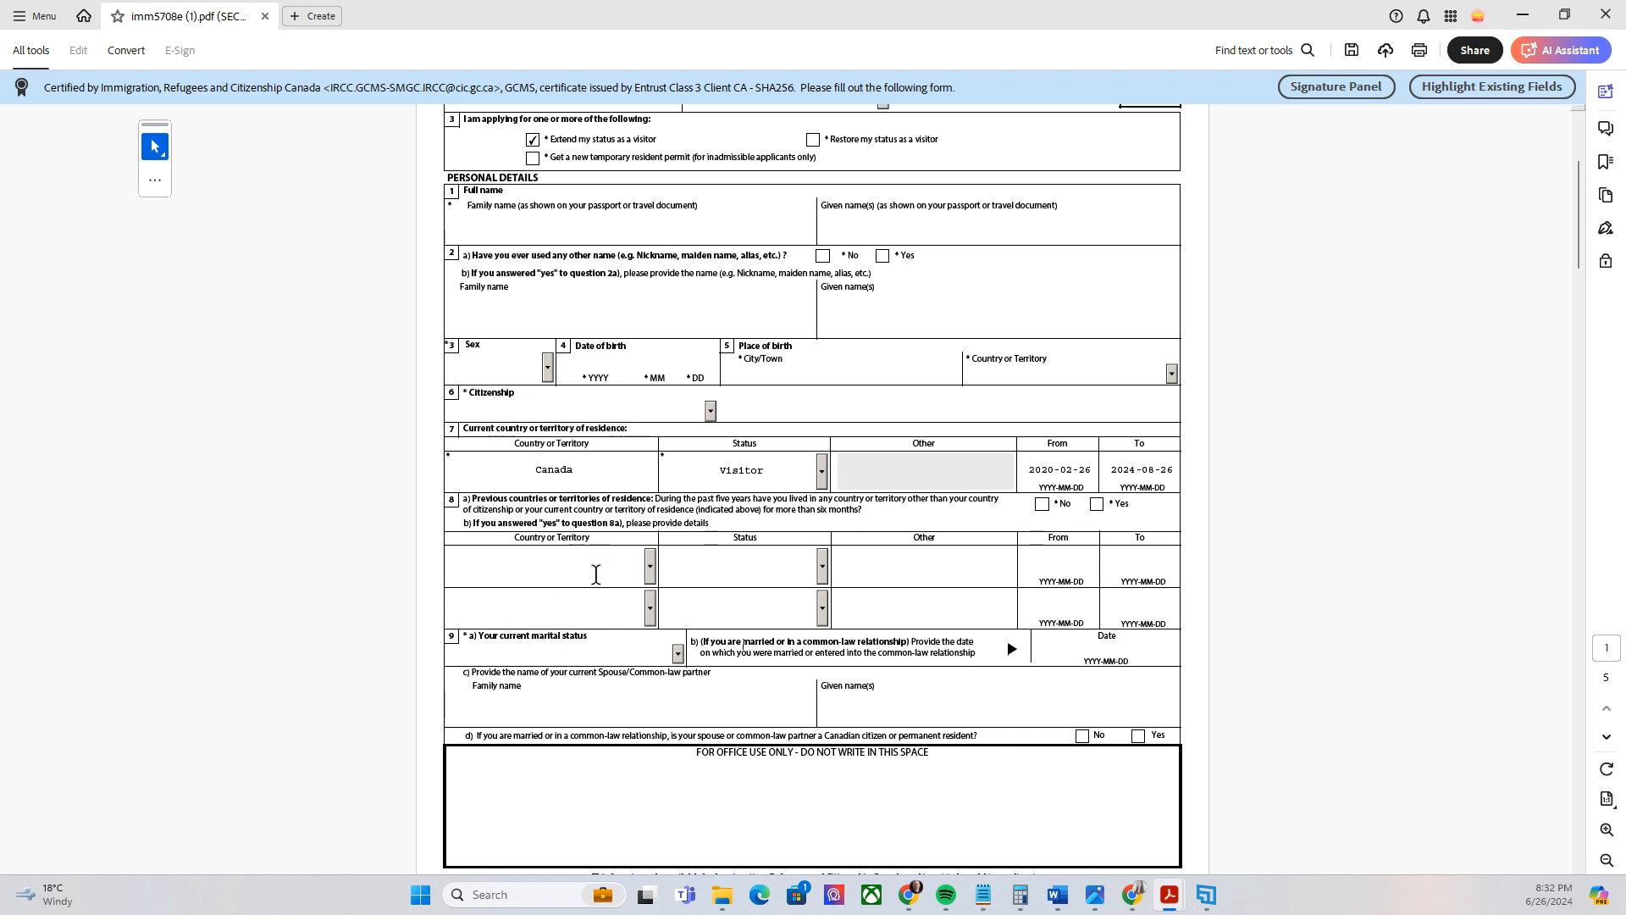
Step: Answer No to previous countries of residence and set the current marital status to Single
click(1042, 507)
scroll(863, 534, down, 2)
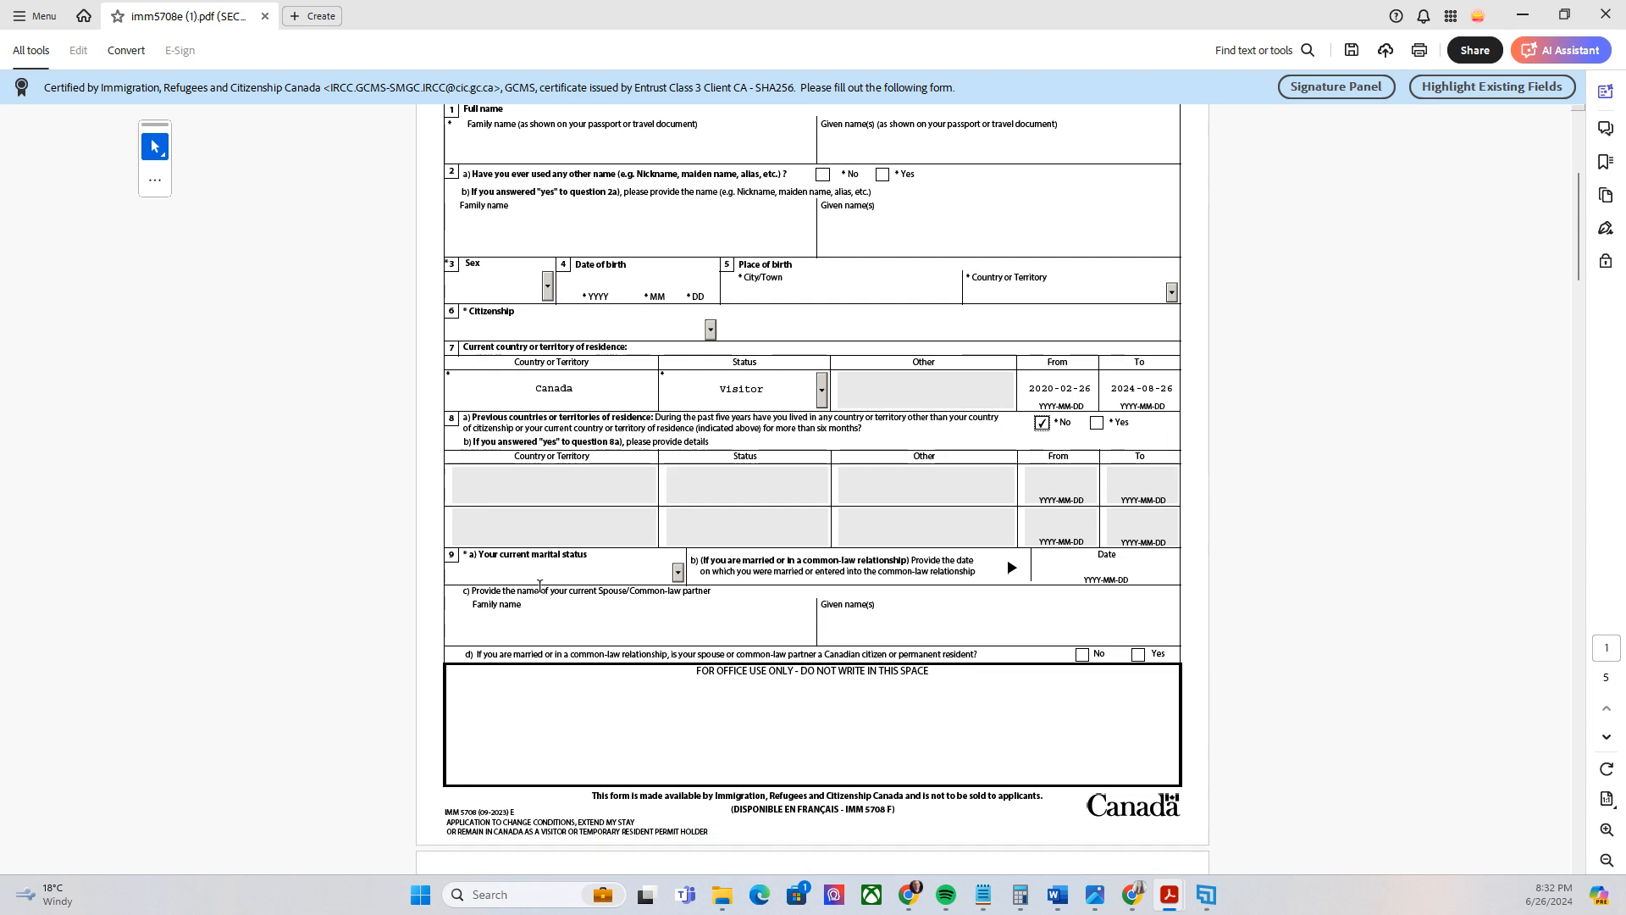
click(676, 572)
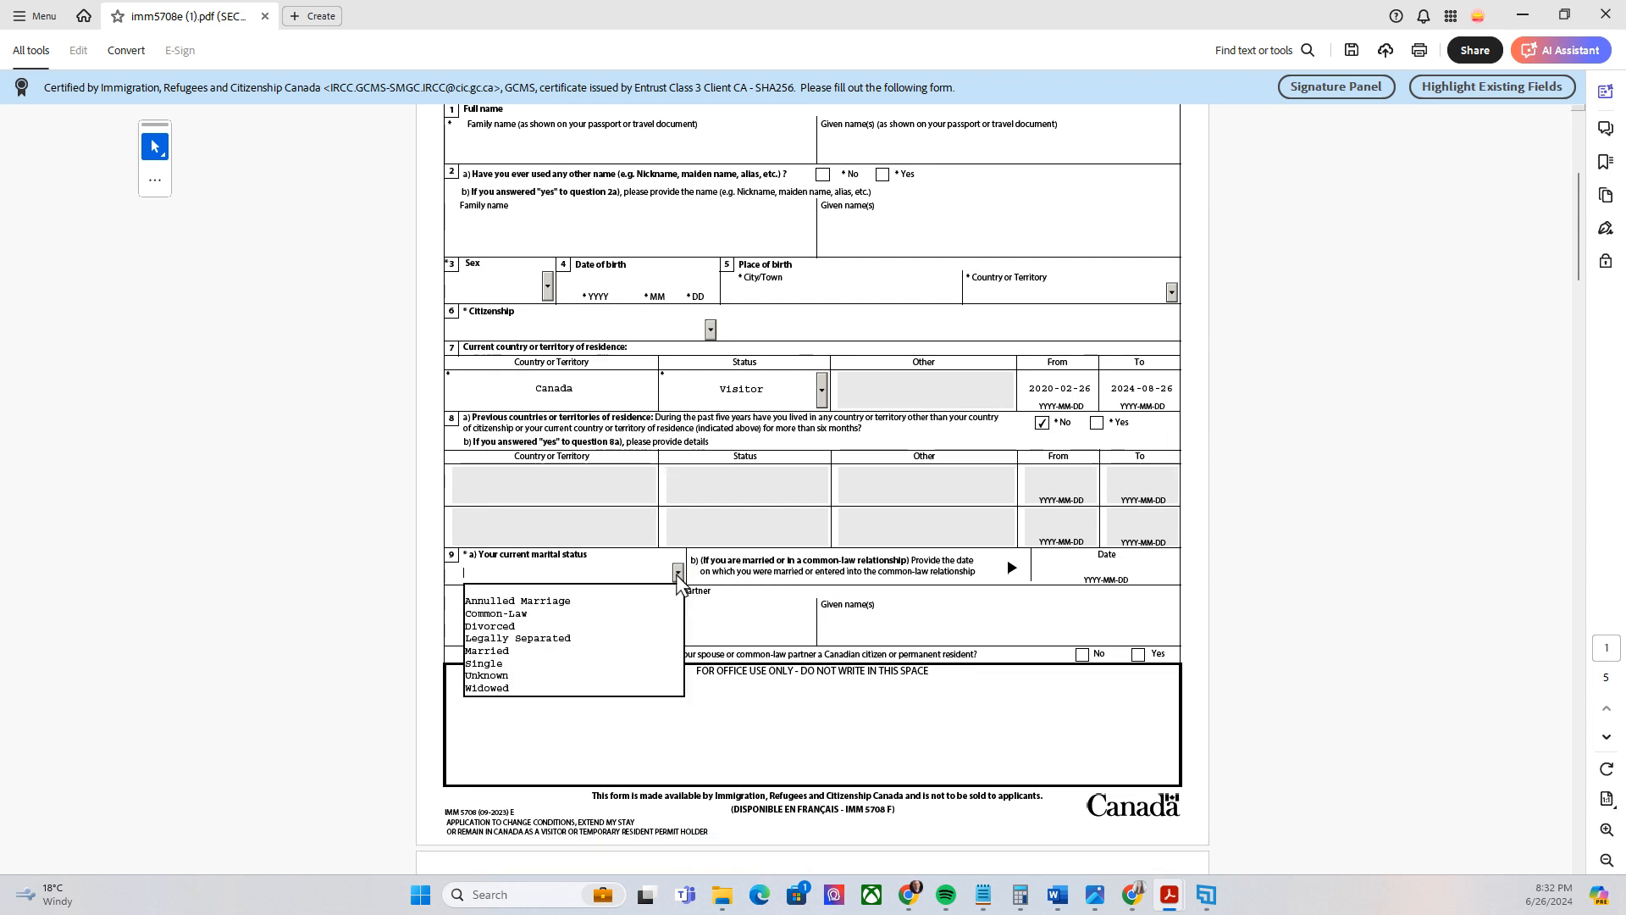
click(531, 659)
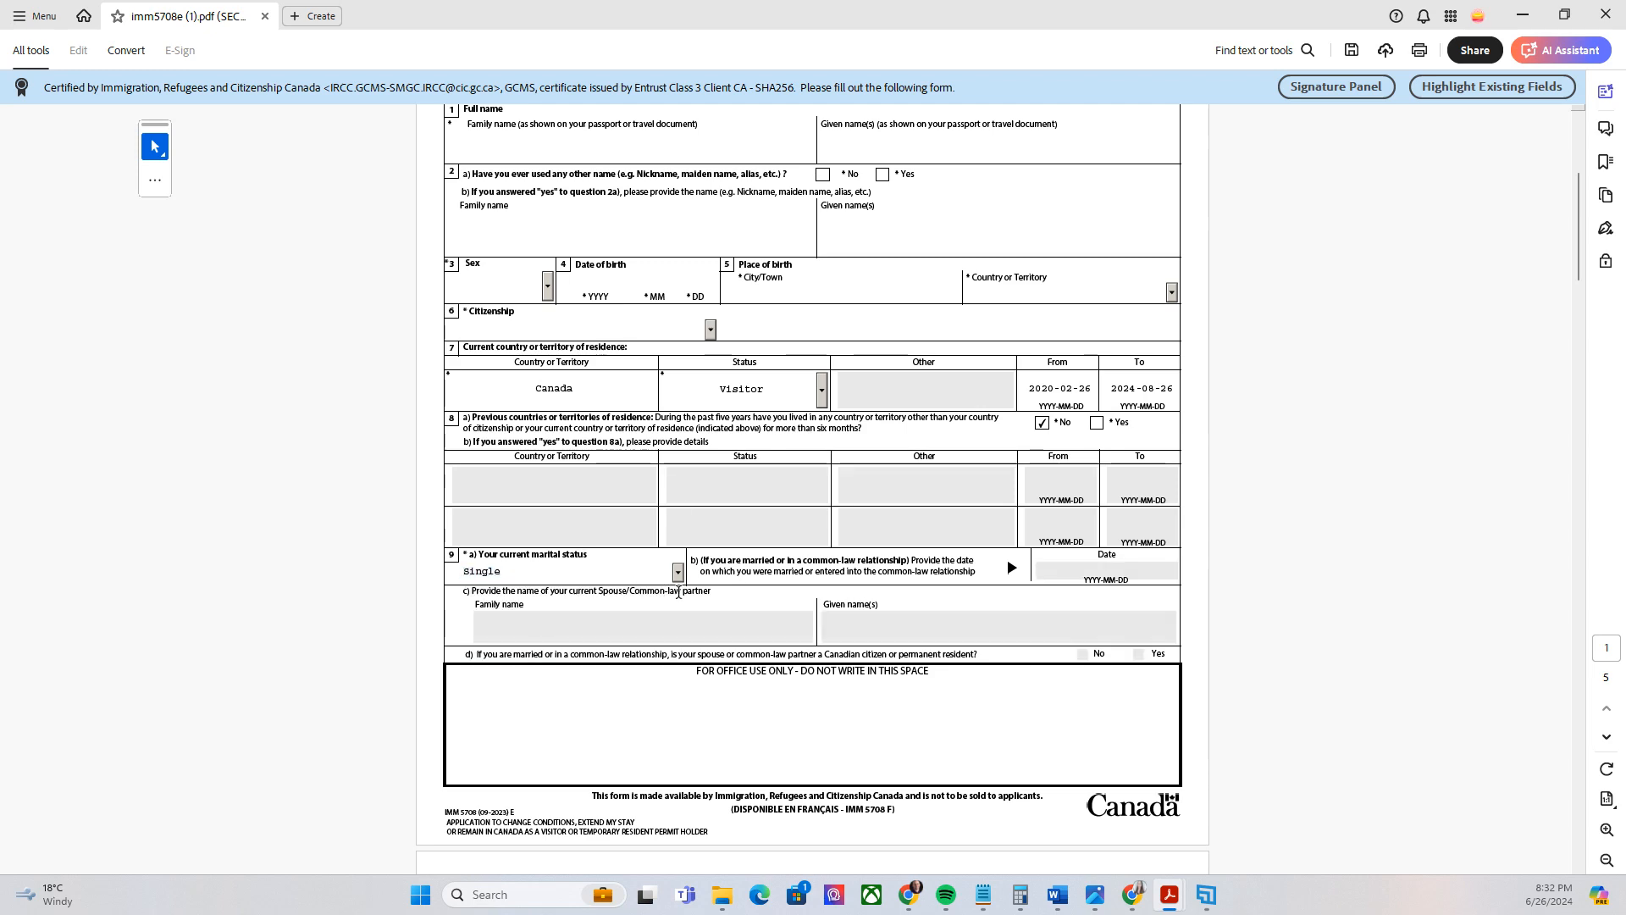
Step: Change the current marital status in question 9 to Common-Law and examine the spouse or partner fields
scroll(675, 591, down, 10)
scroll(612, 526, down, 4)
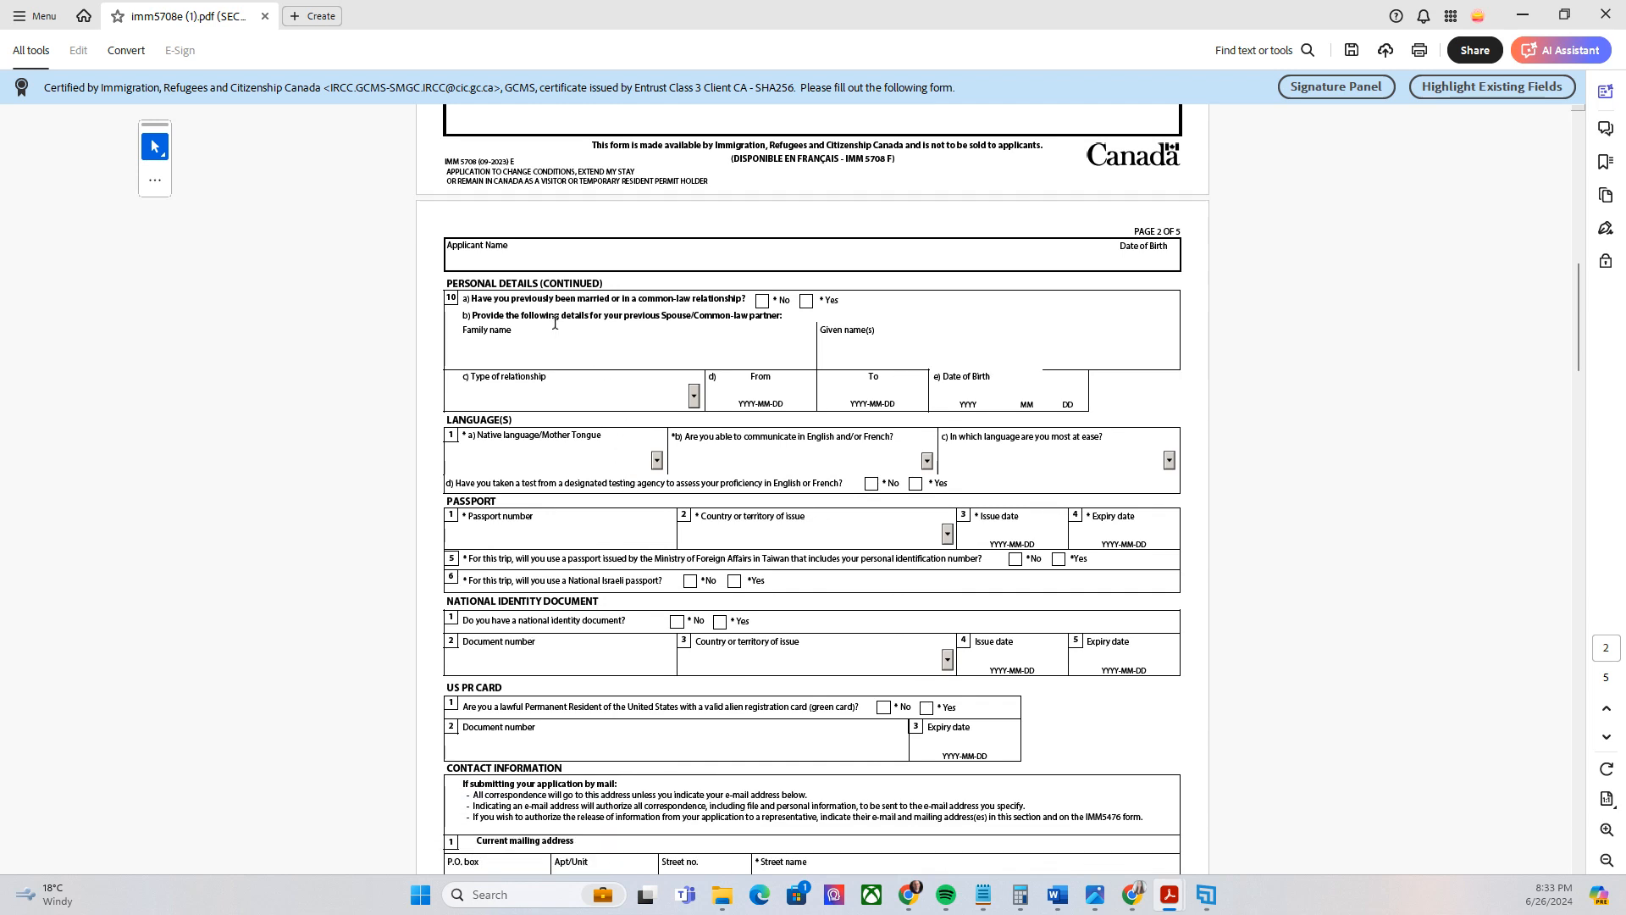
scroll(543, 321, down, 1)
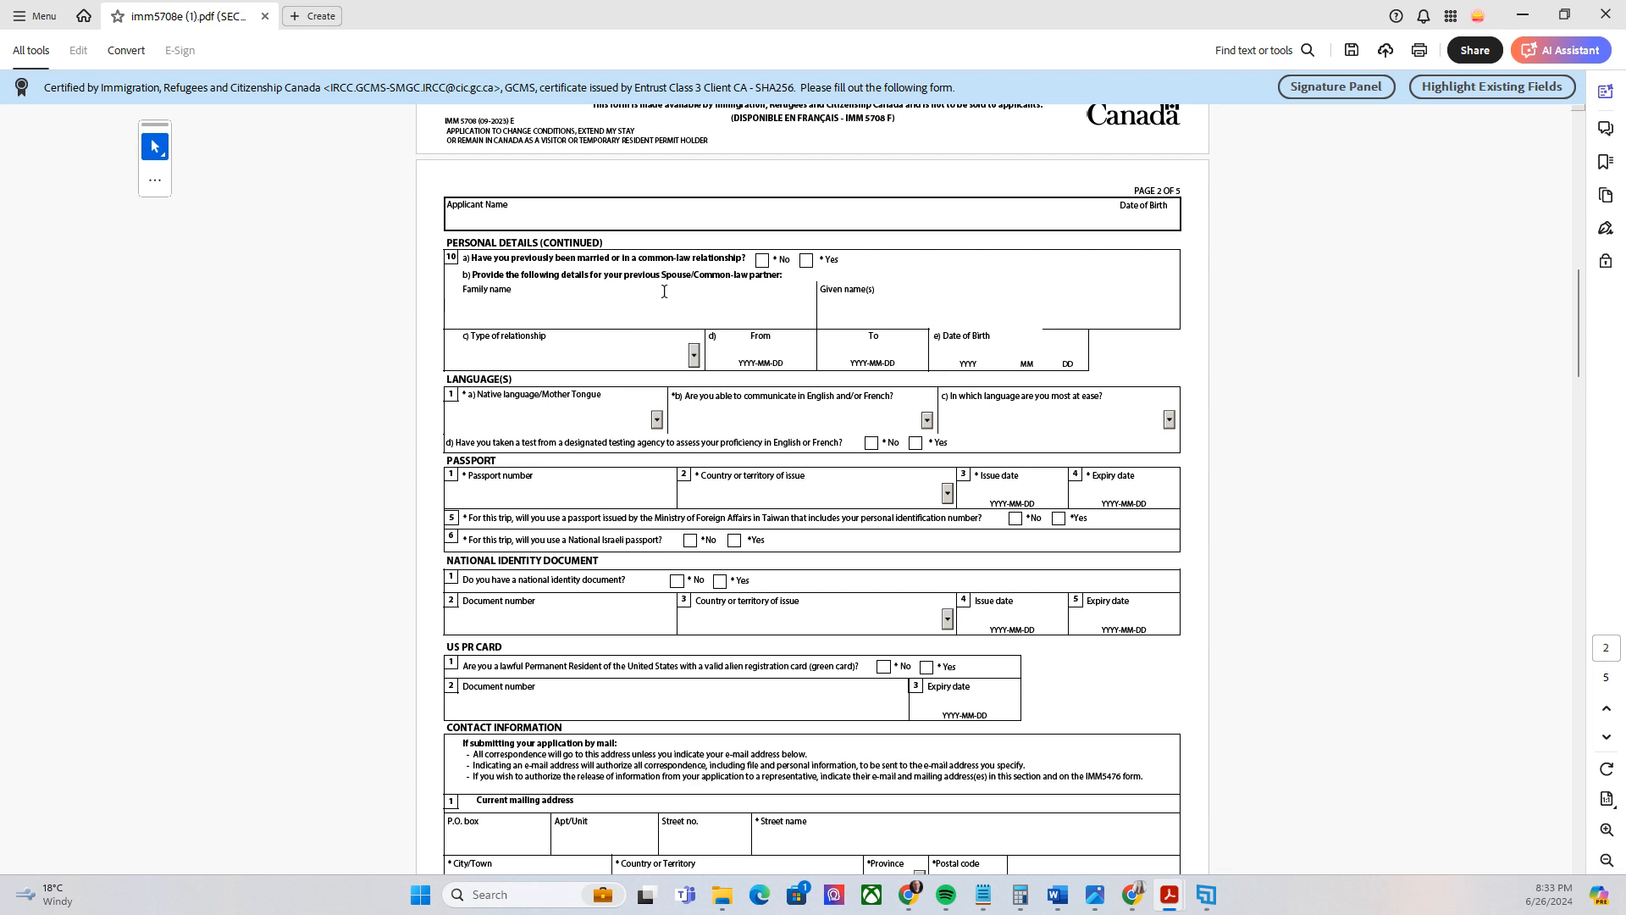
scroll(649, 288, up, 4)
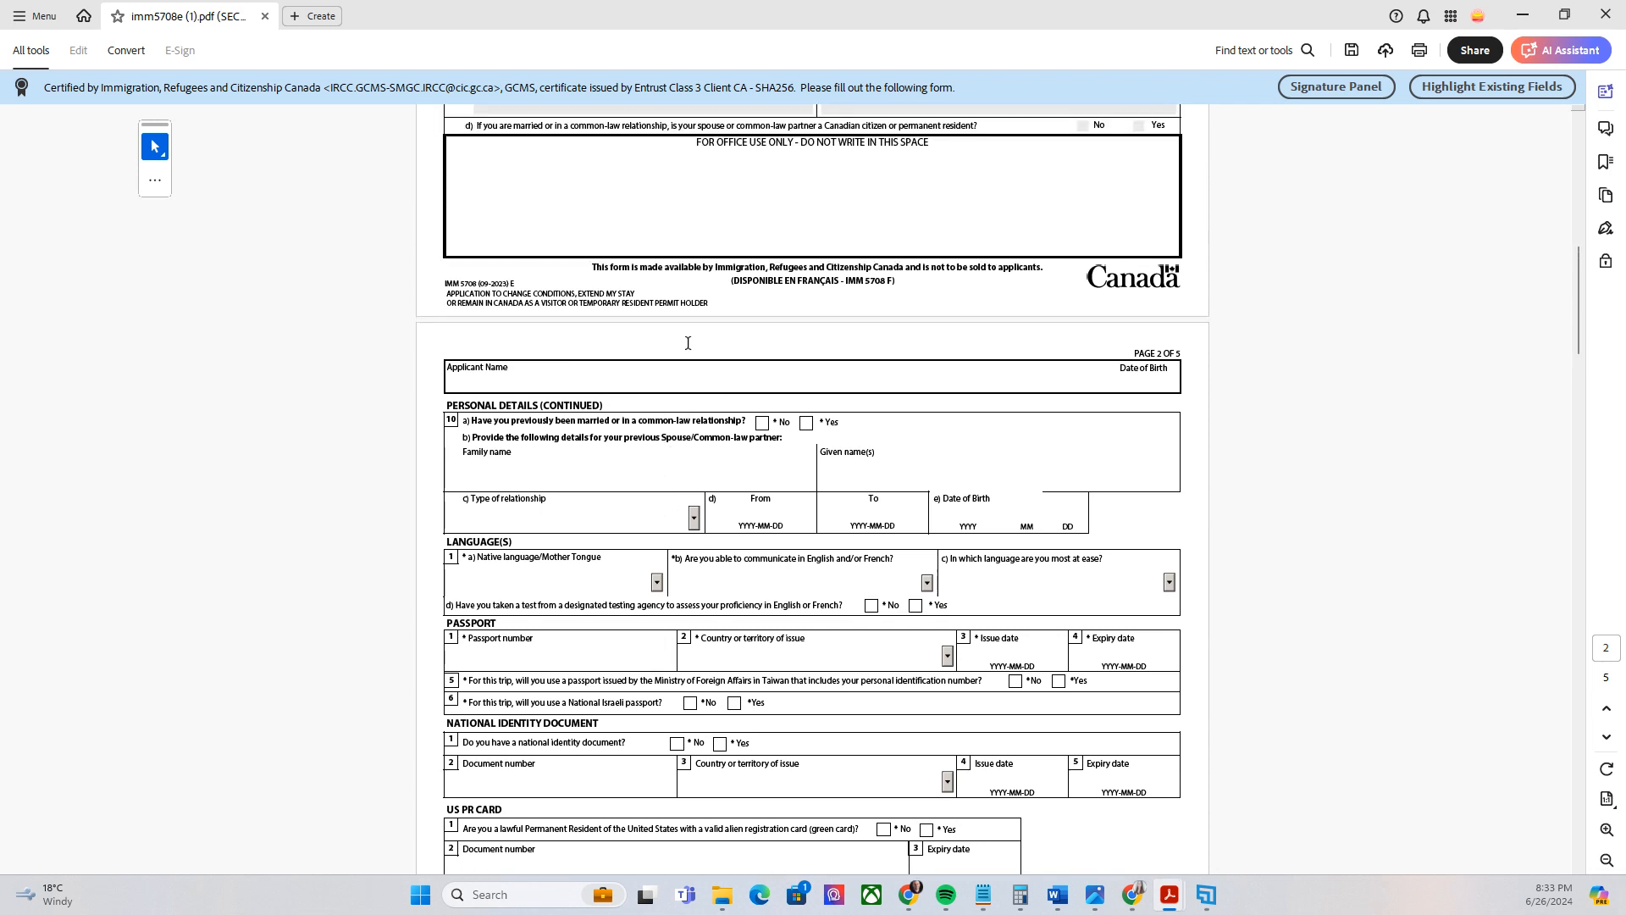
scroll(688, 343, up, 5)
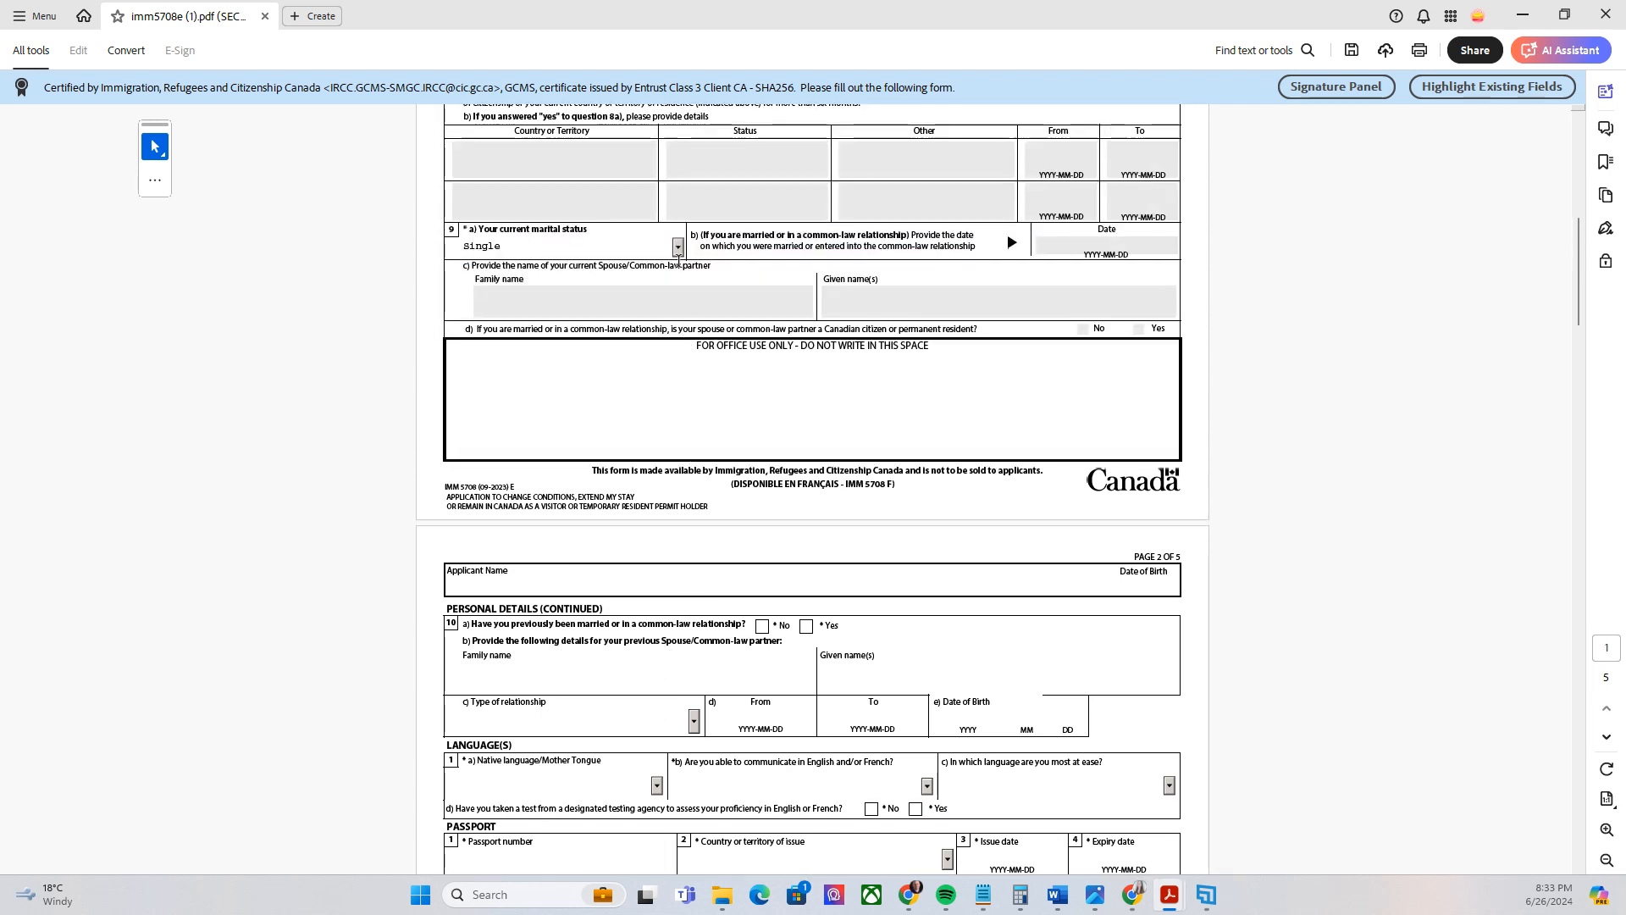
click(677, 247)
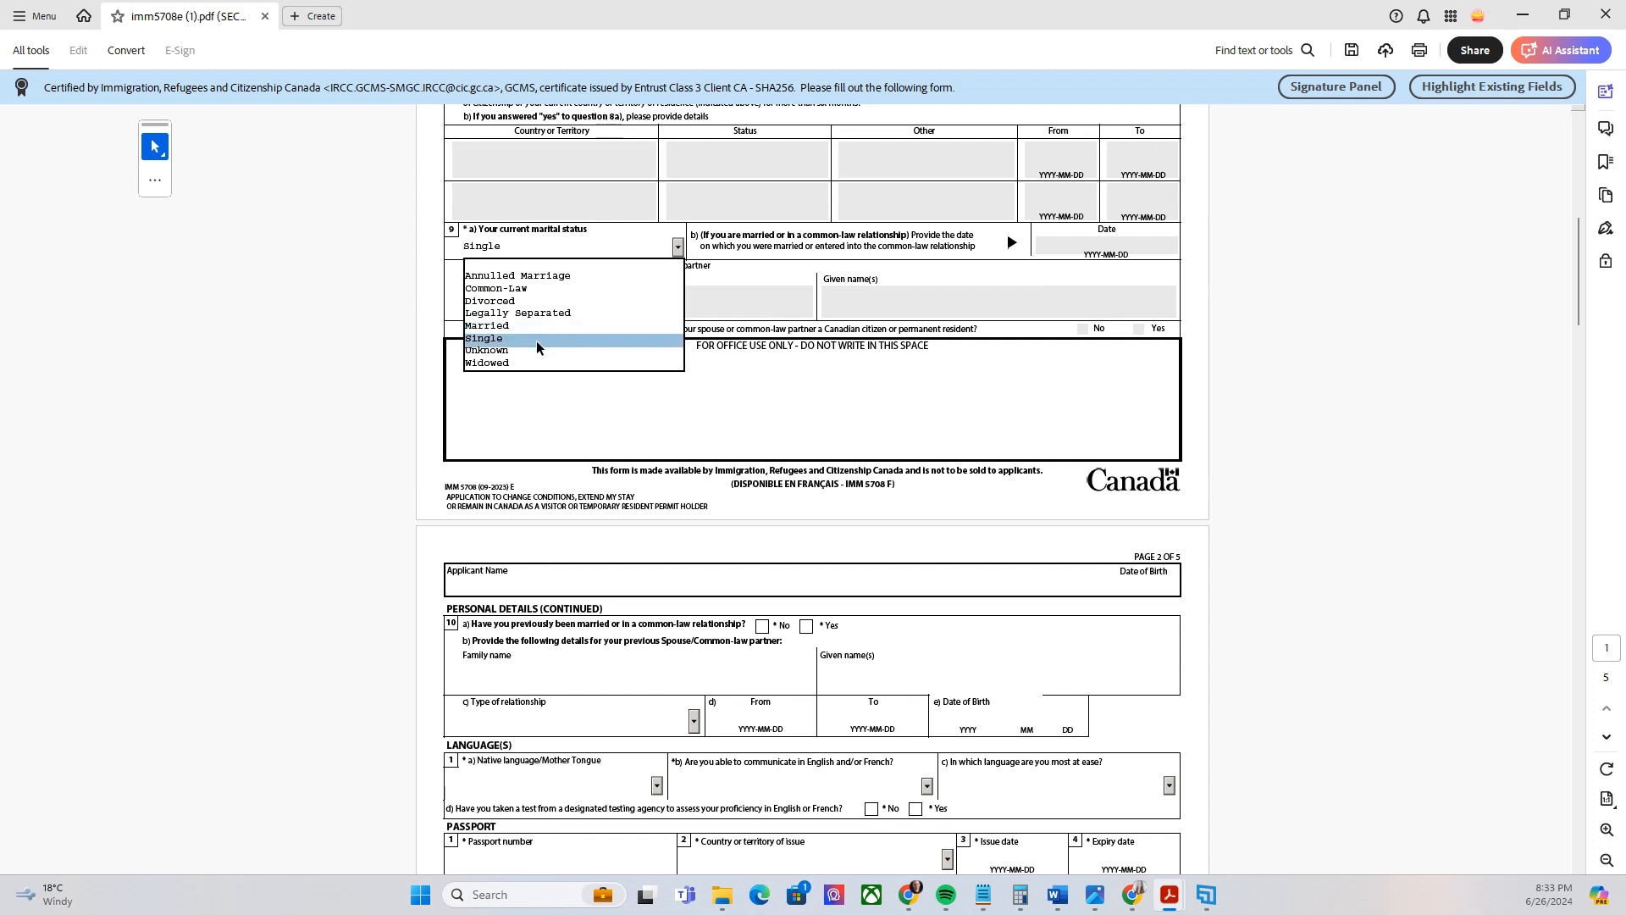
click(534, 288)
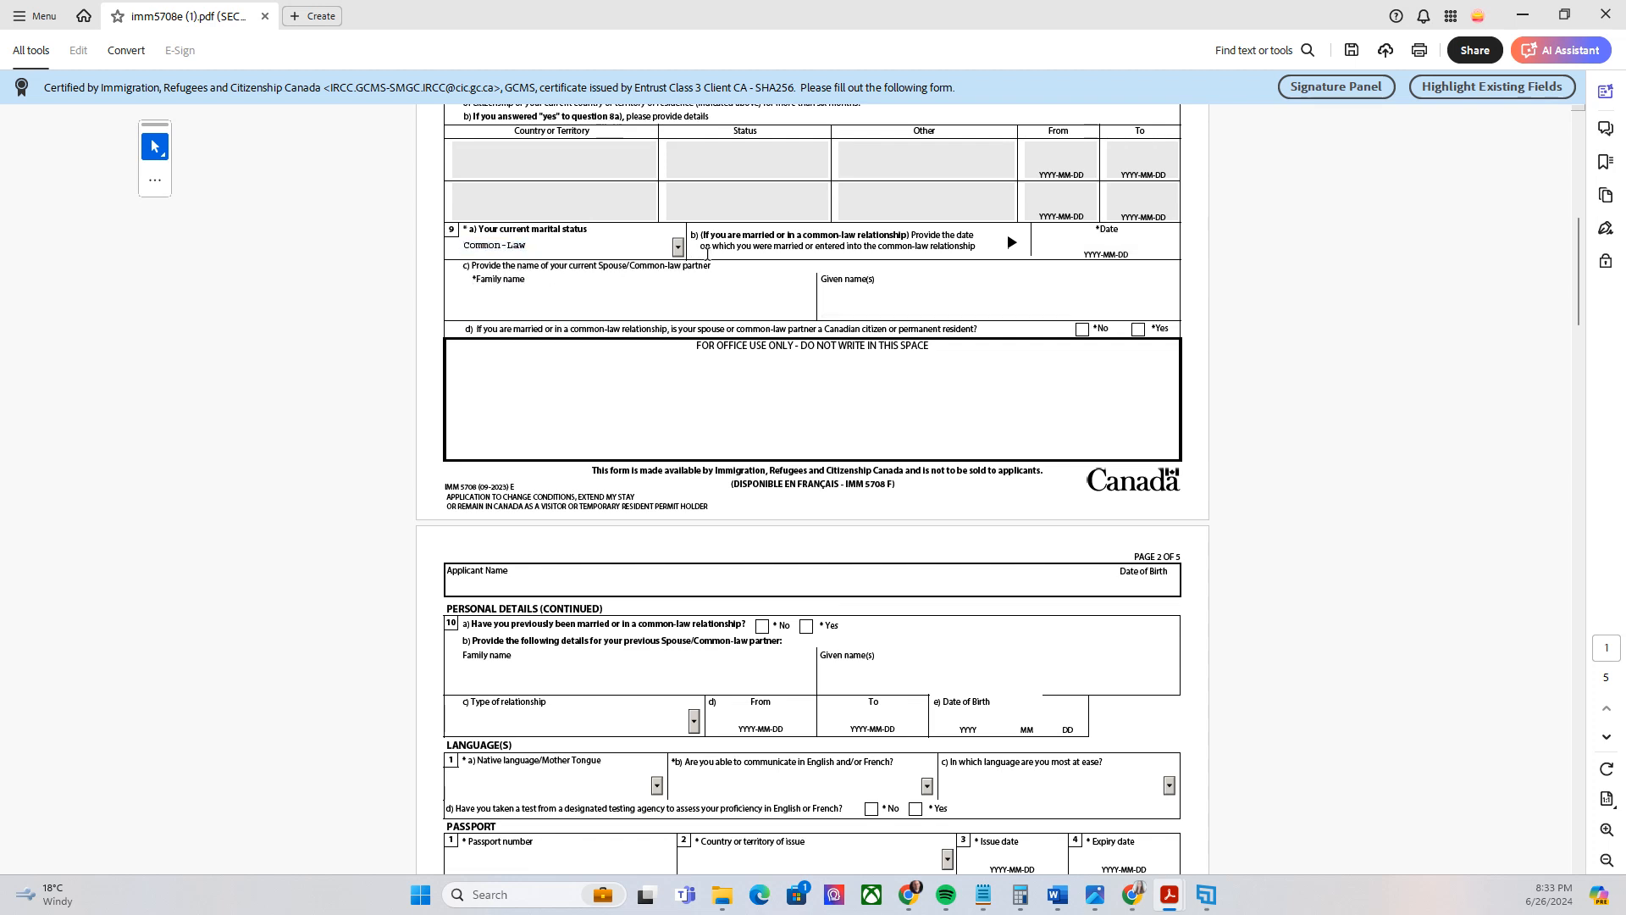
scroll(743, 272, down, 1)
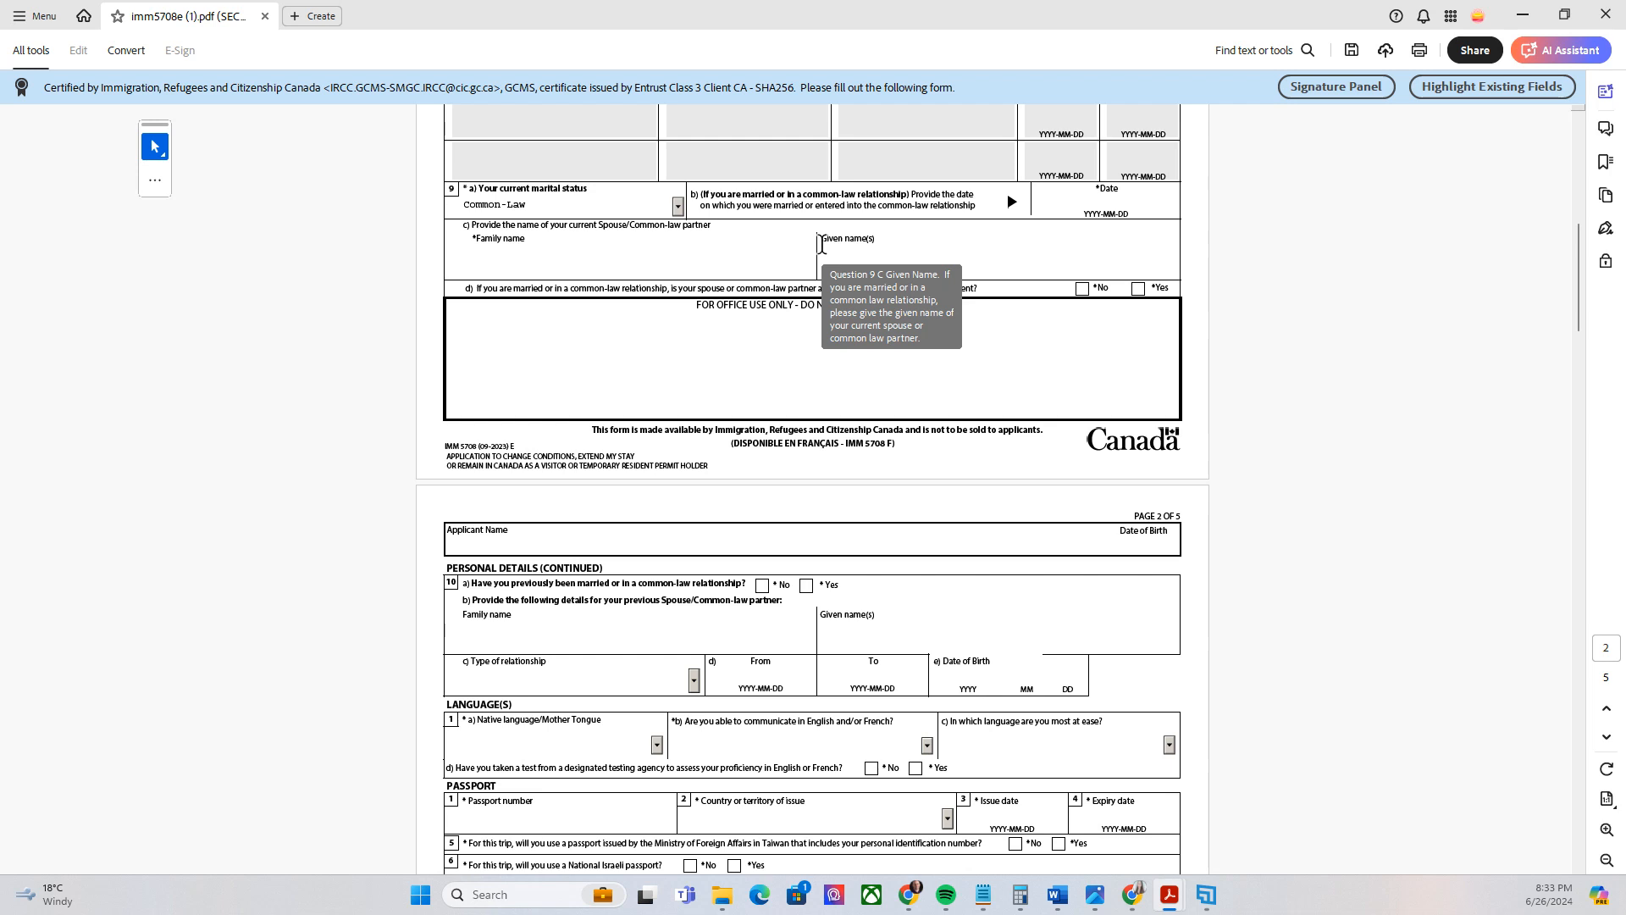
scroll(821, 243, down, 2)
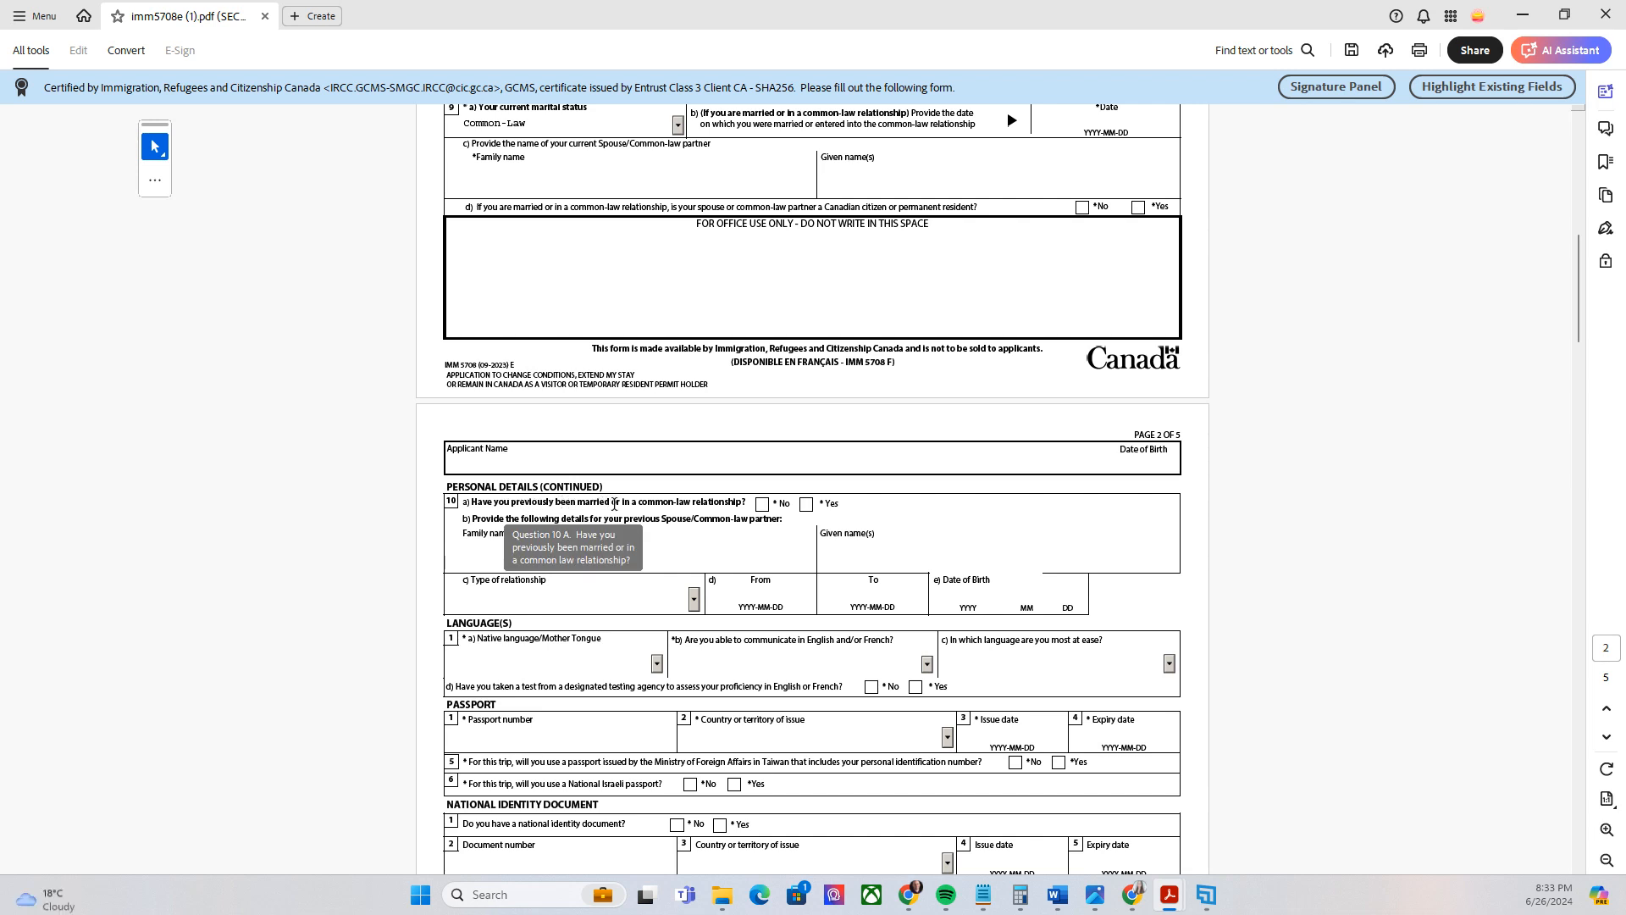
Step: Answer No to having previously been married or in a common-law relationship, trying the Yes option as well
click(762, 505)
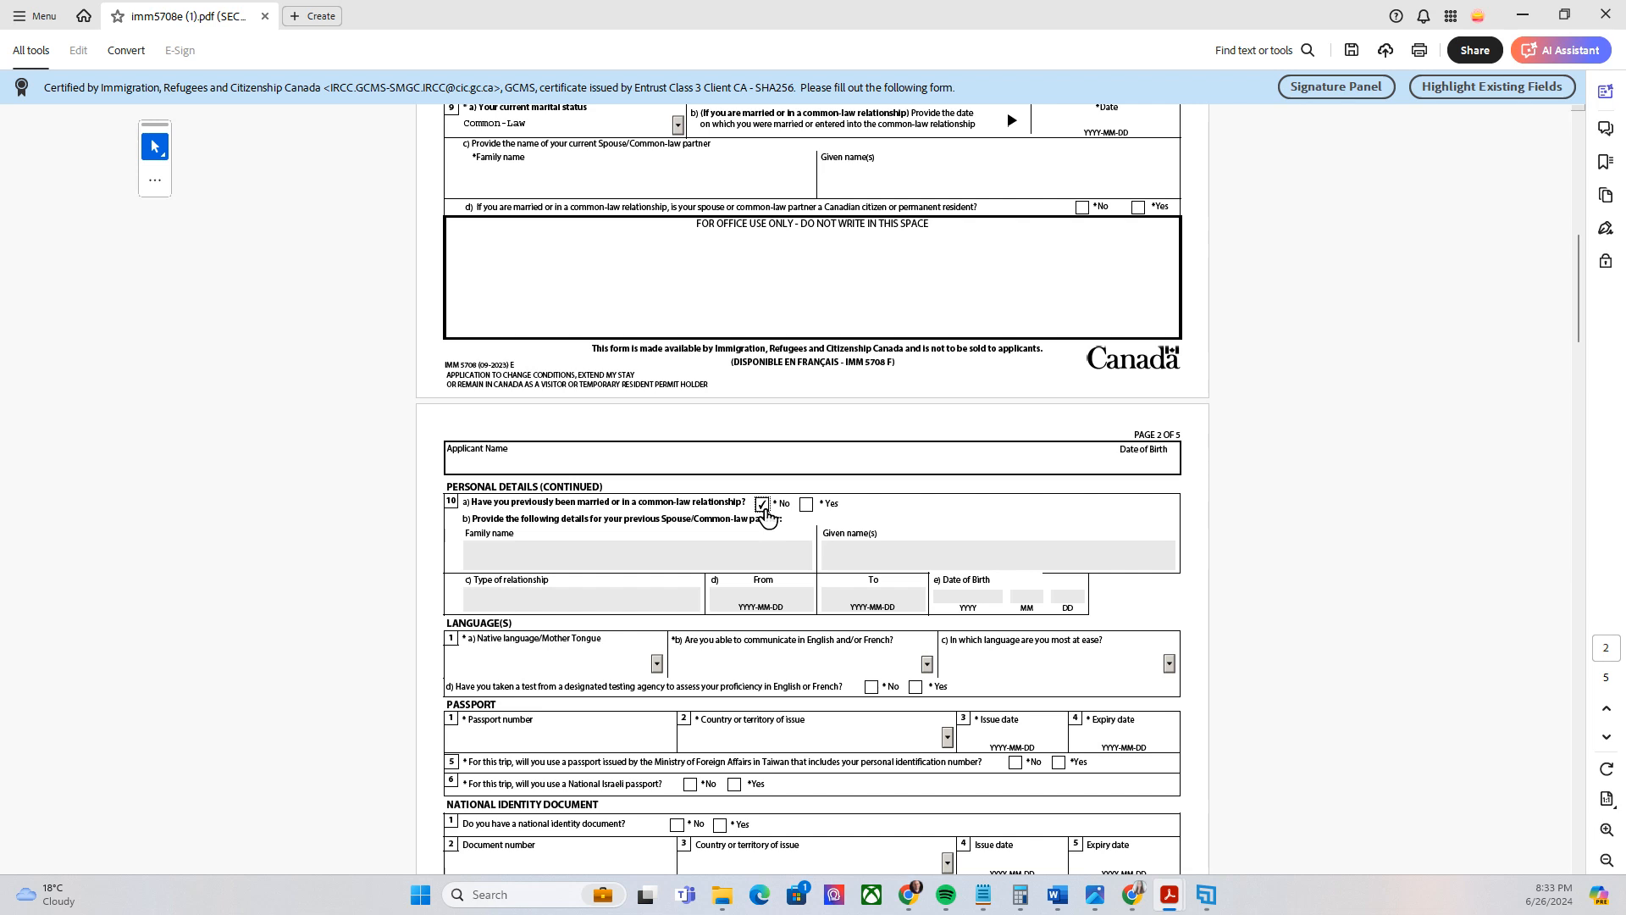
click(806, 506)
click(762, 504)
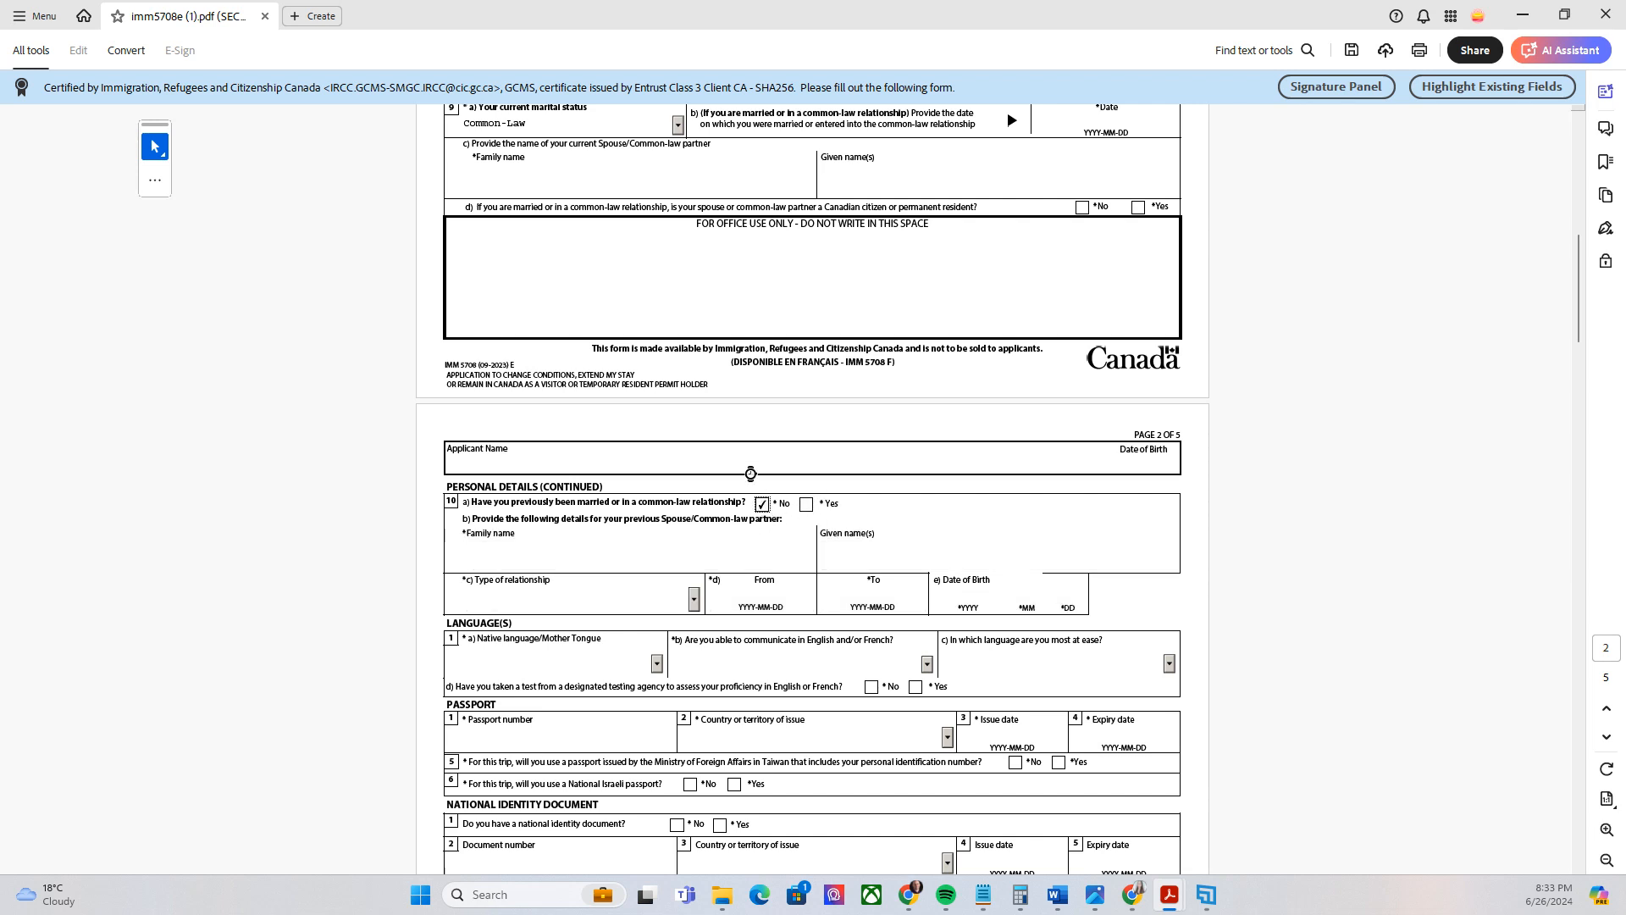
Step: Set the current marital status in question 9 back to Single
click(679, 125)
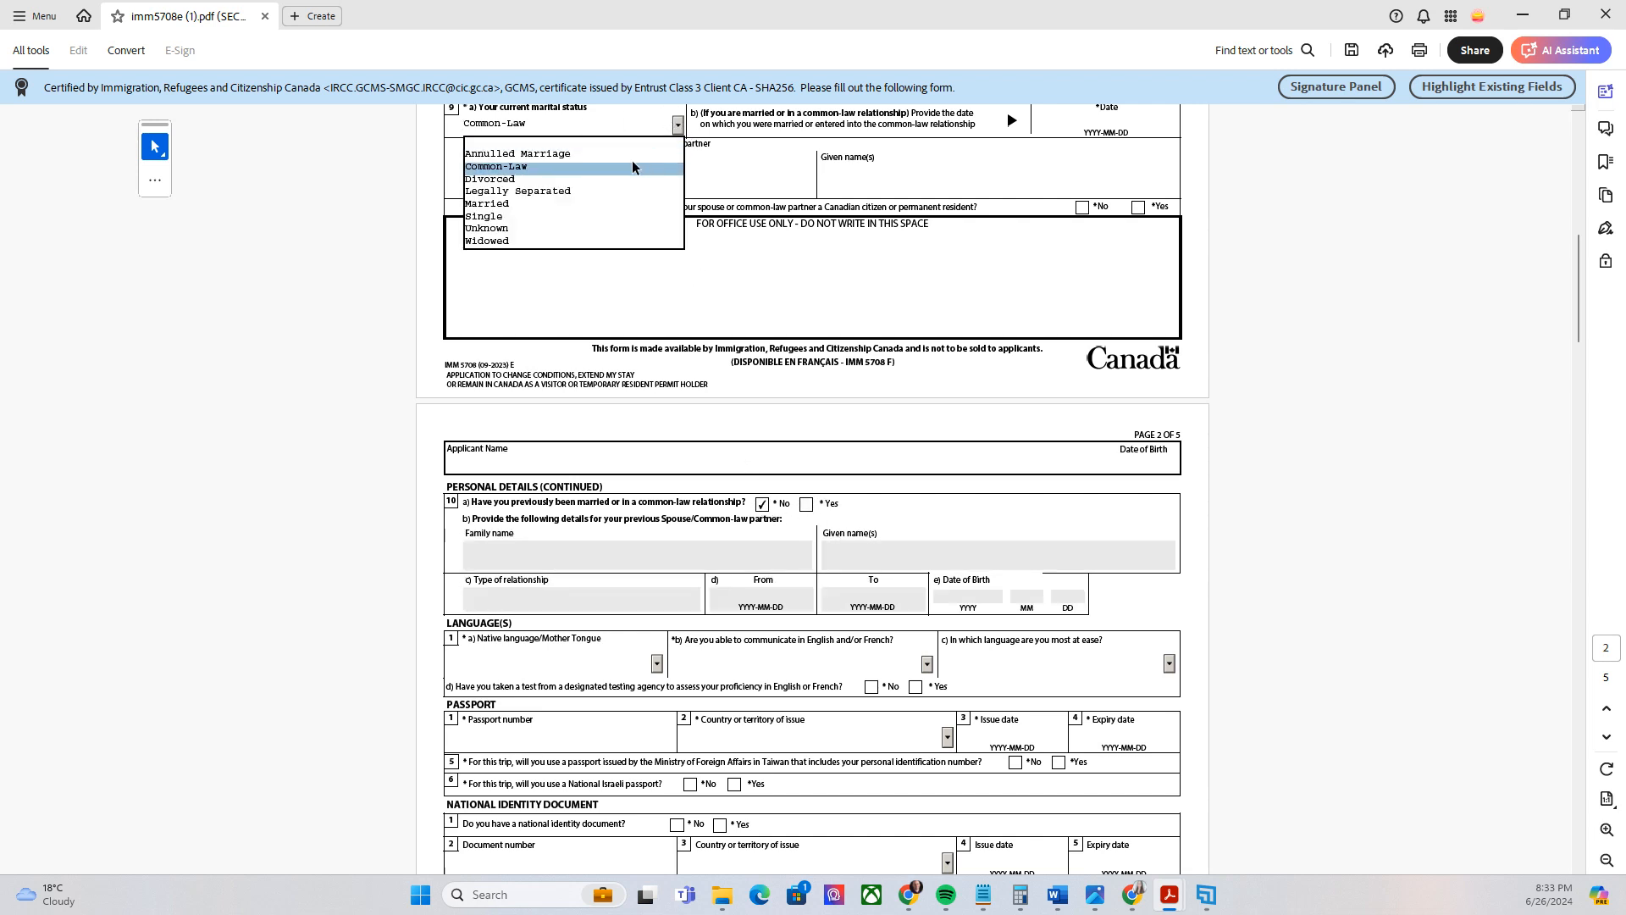
click(502, 215)
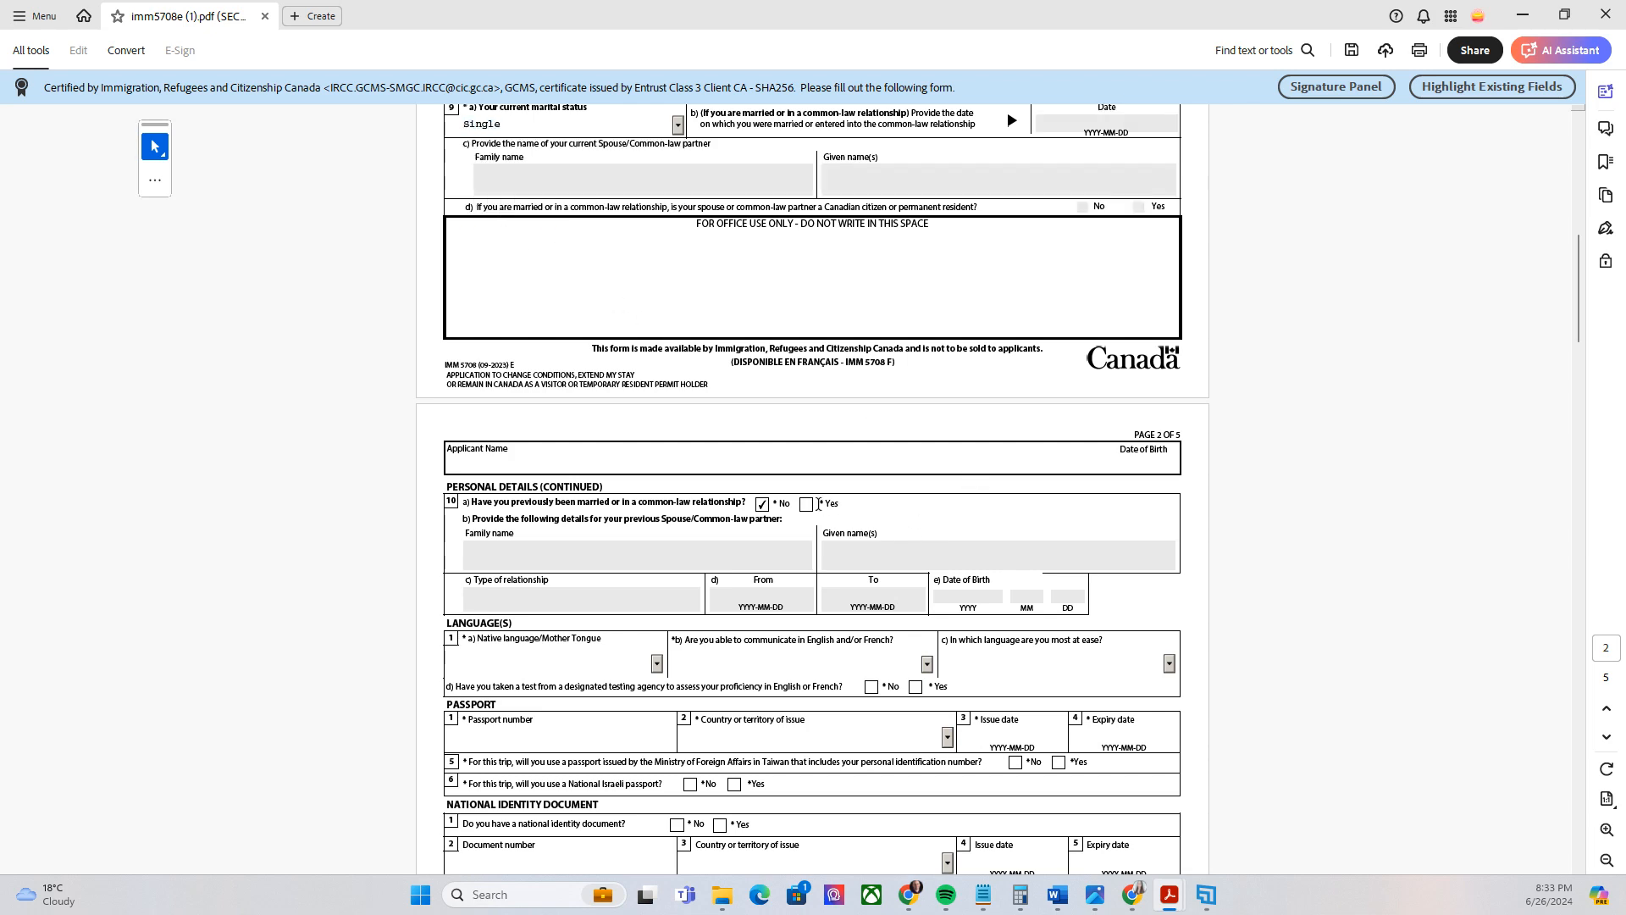
scroll(827, 505, down, 3)
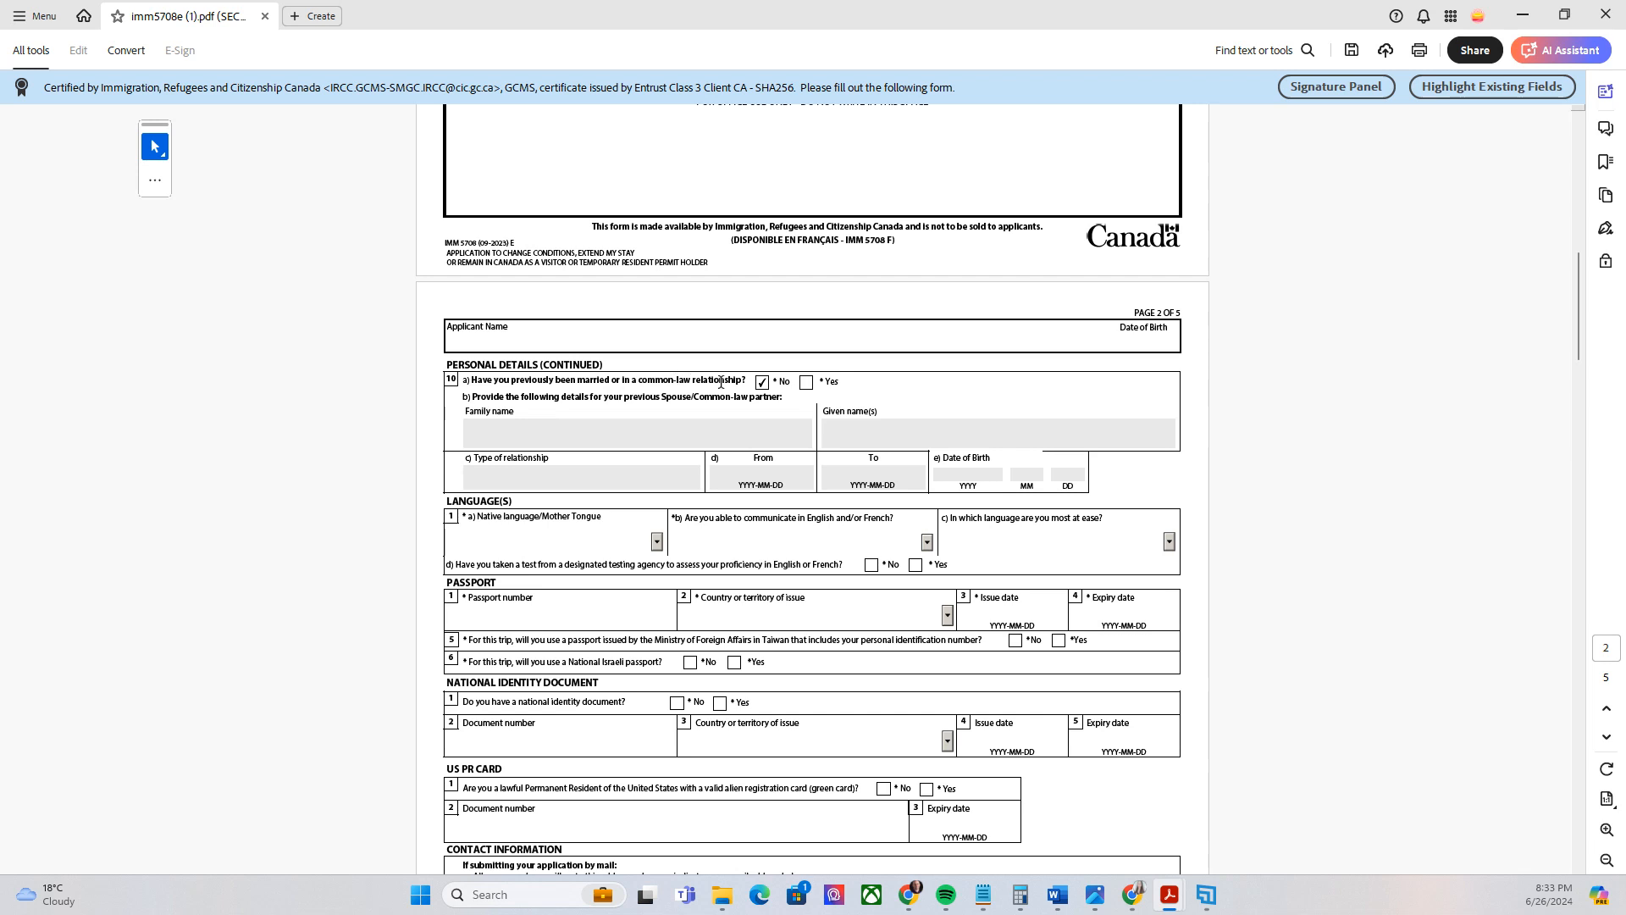
scroll(734, 381, down, 2)
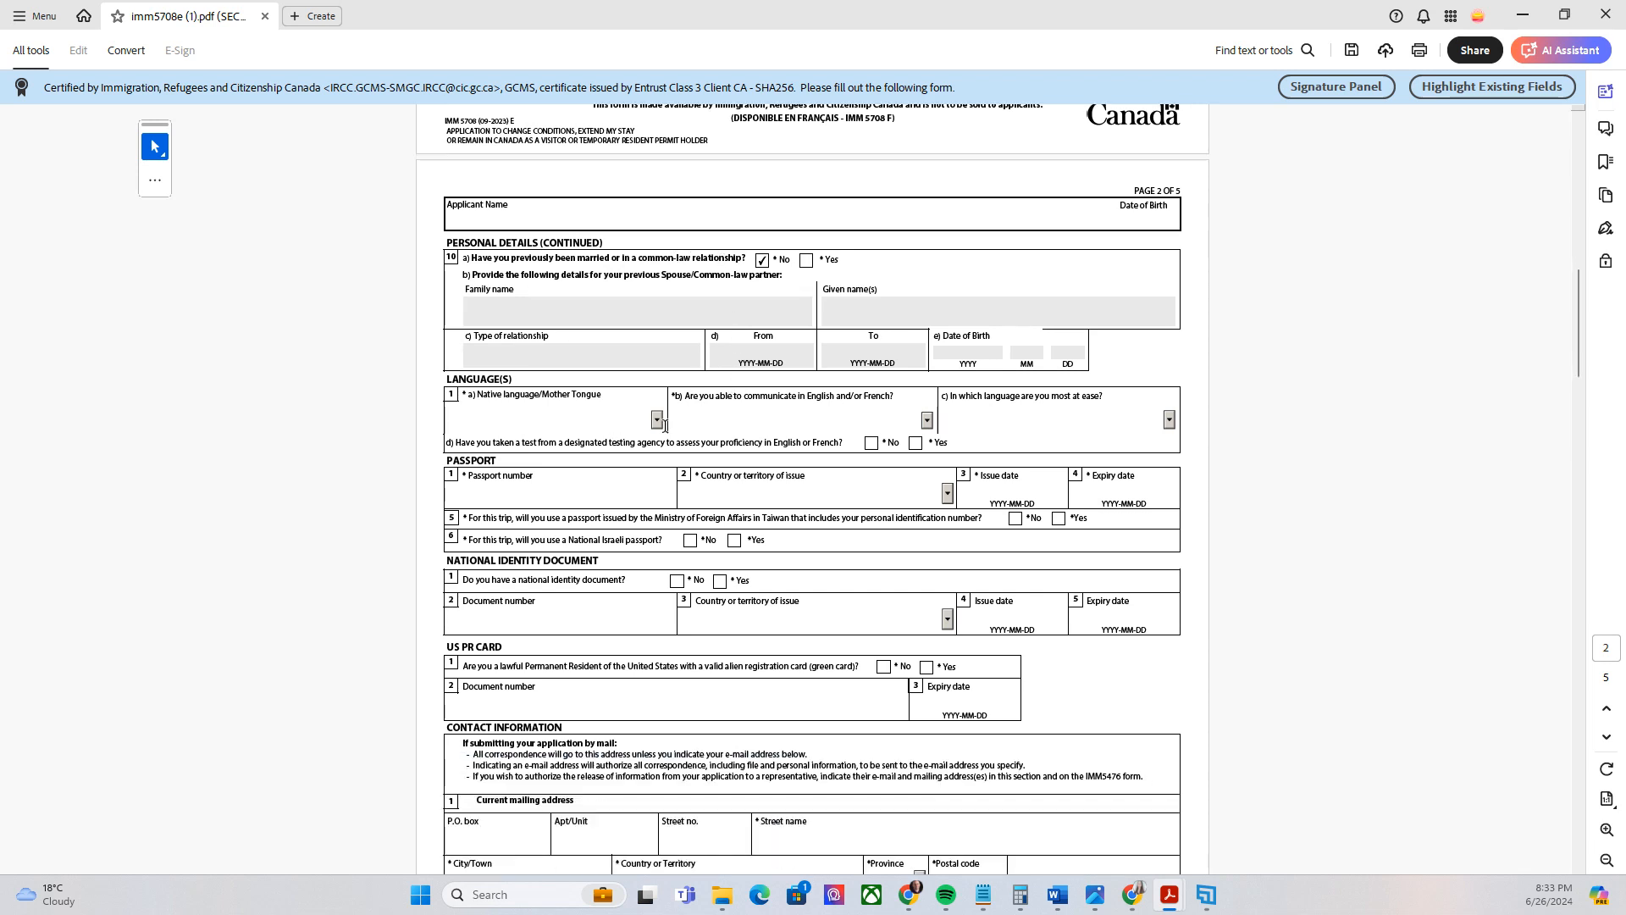
Step: Complete the Language(s) section with Tagalog as native language, English for communication, and No for the proficiency test
click(656, 418)
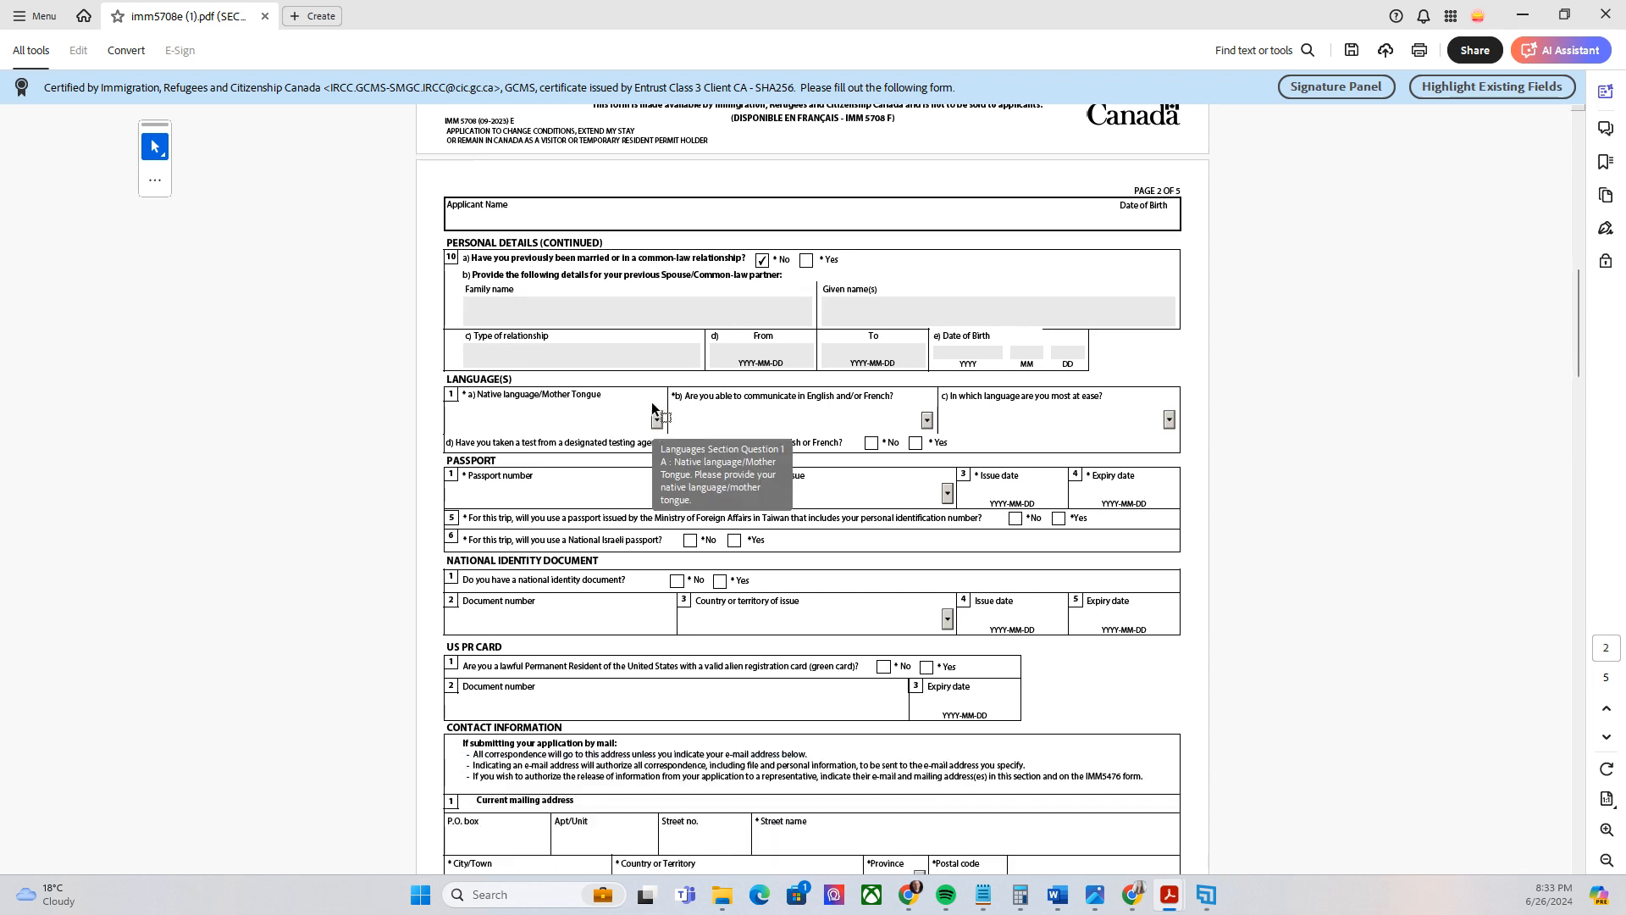
key(t)
key(Return)
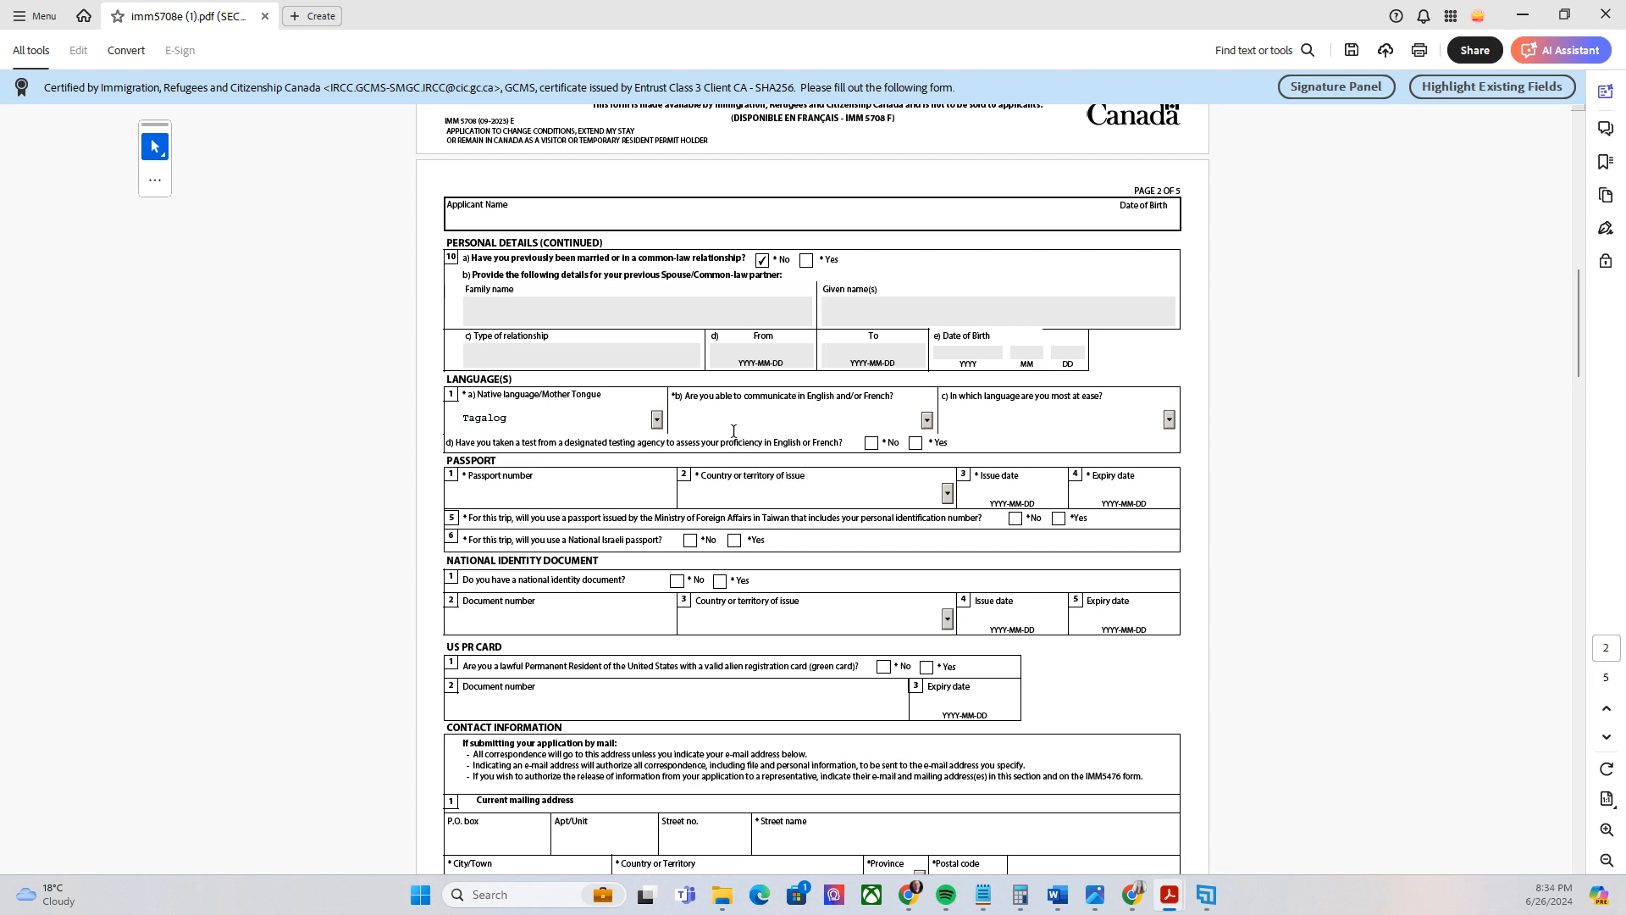
click(800, 421)
key(e)
key(Tab)
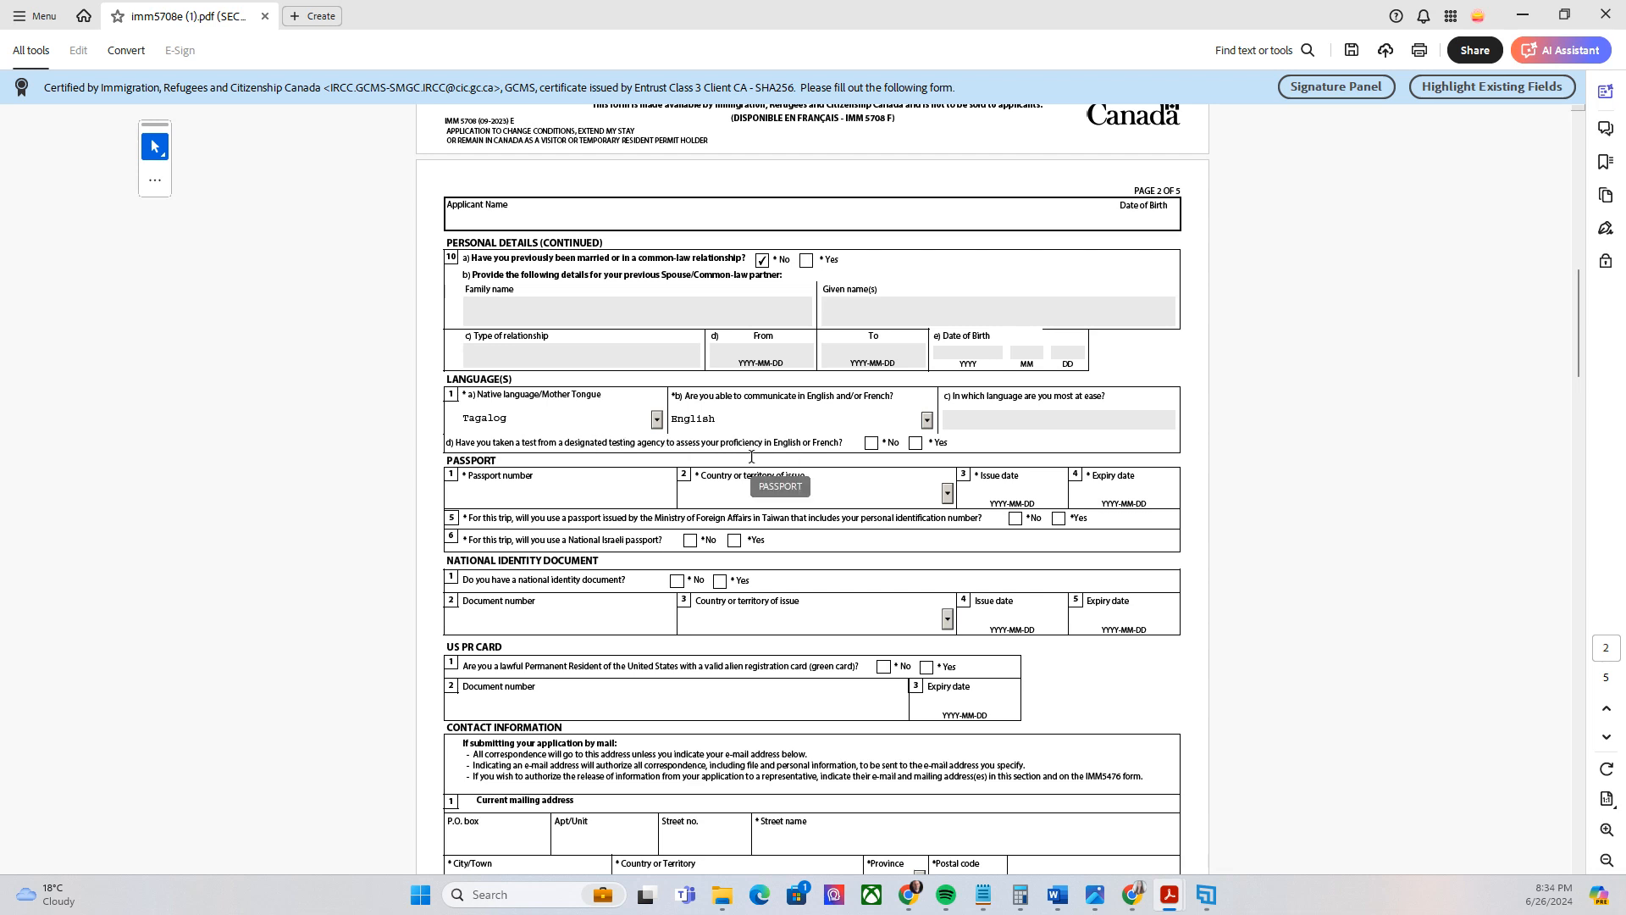
click(871, 443)
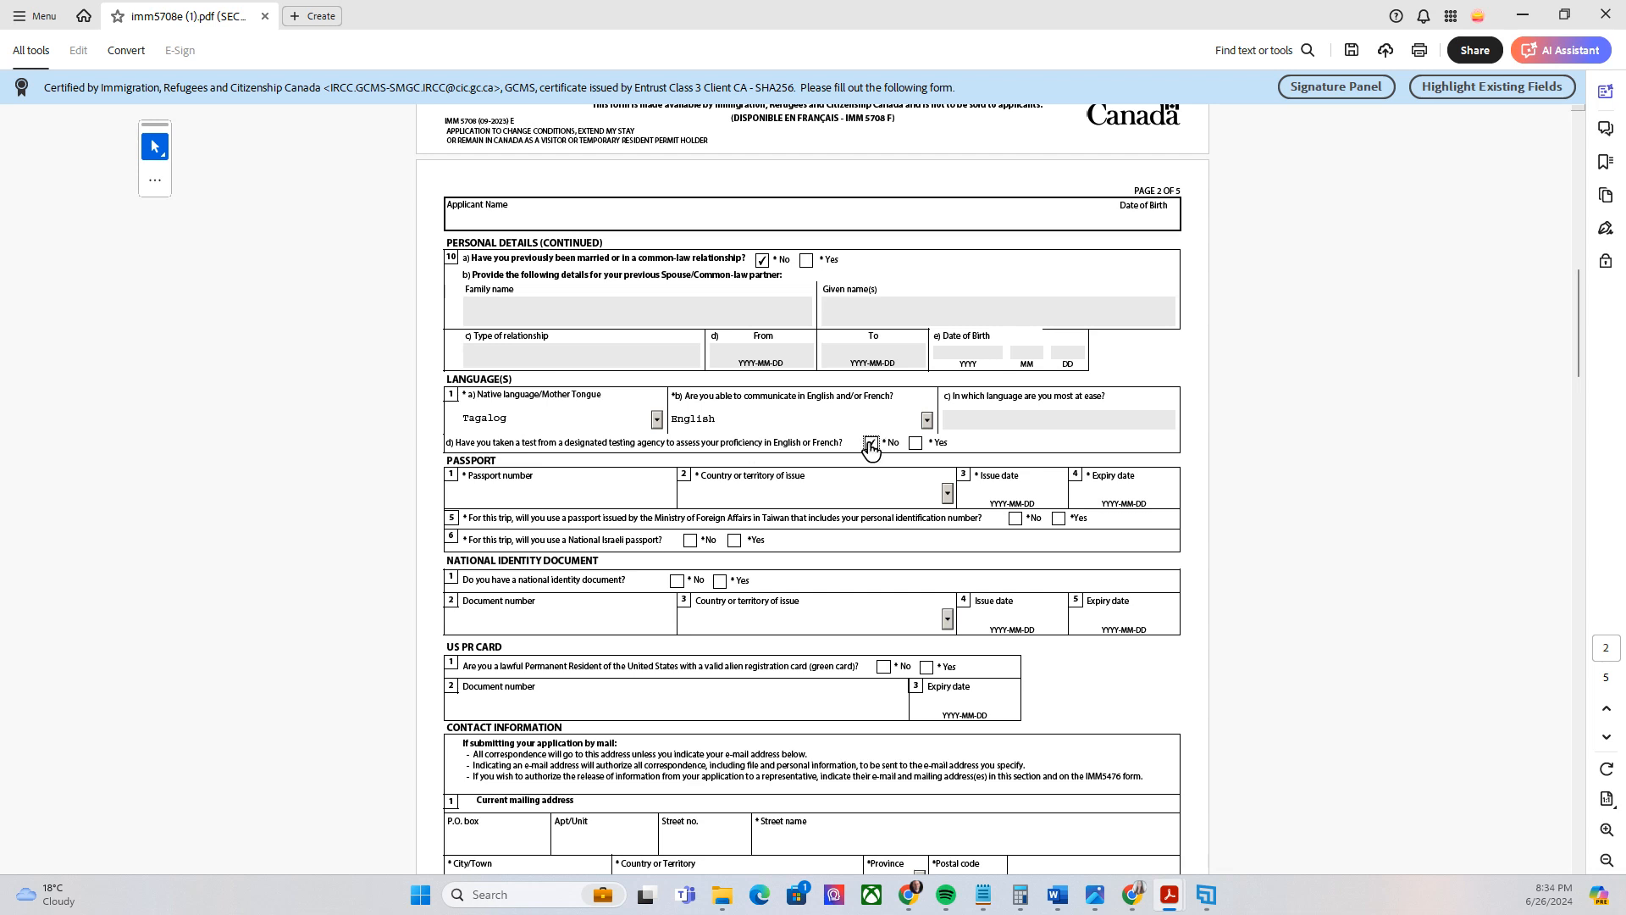
Step: Examine the passport, national identity document and US PR card fields on page 2
scroll(675, 406, down, 2)
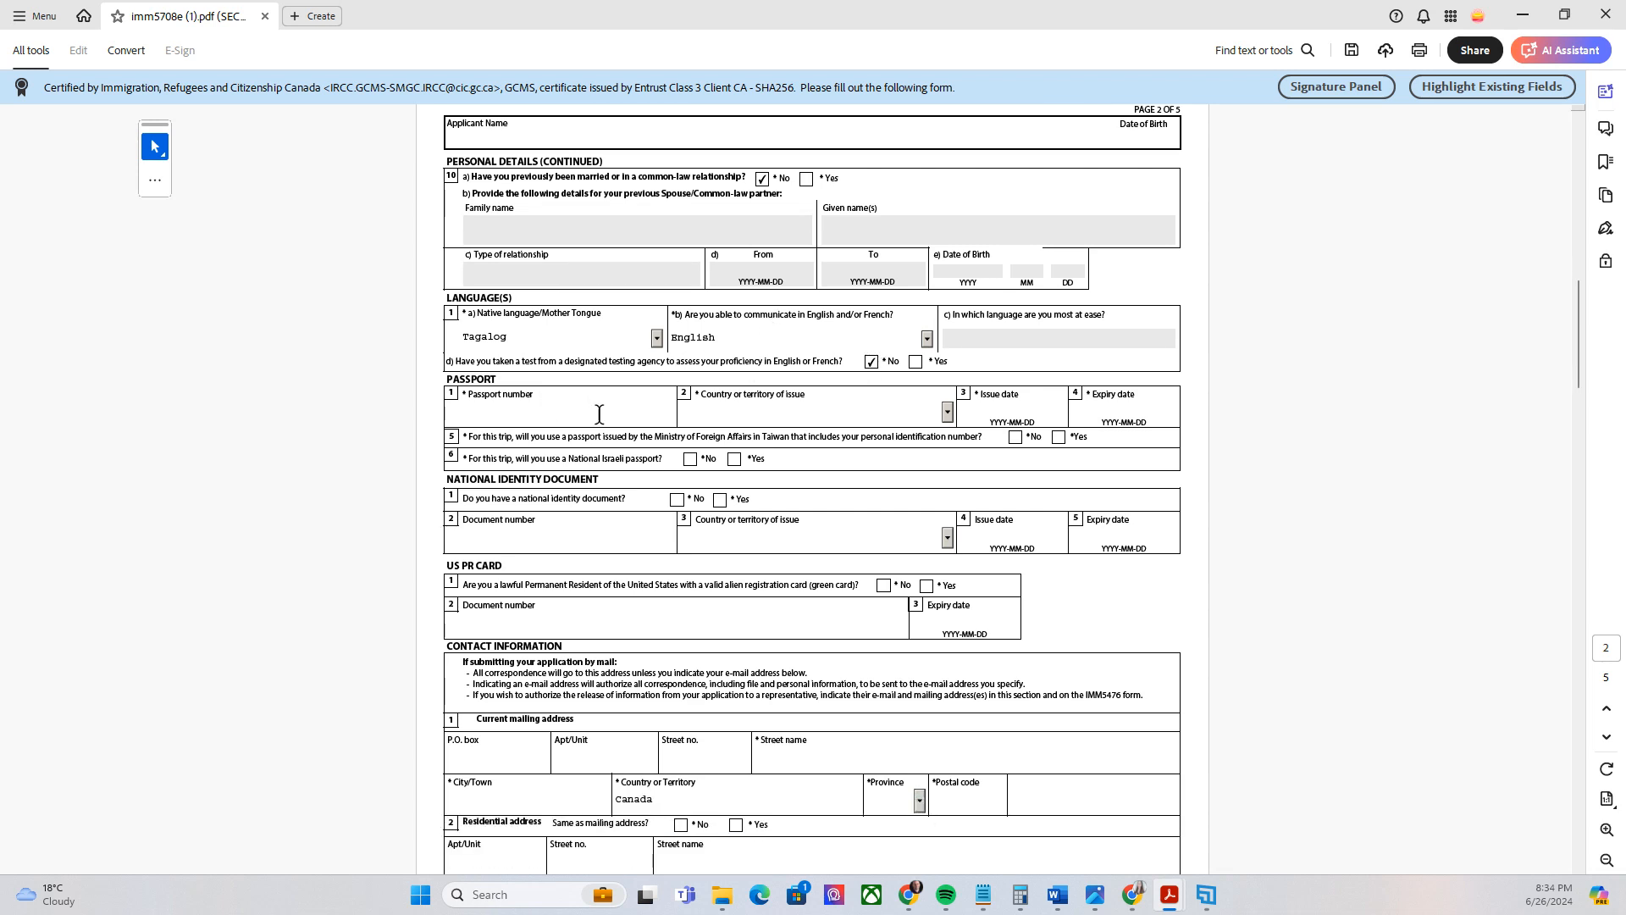
click(820, 413)
click(1034, 410)
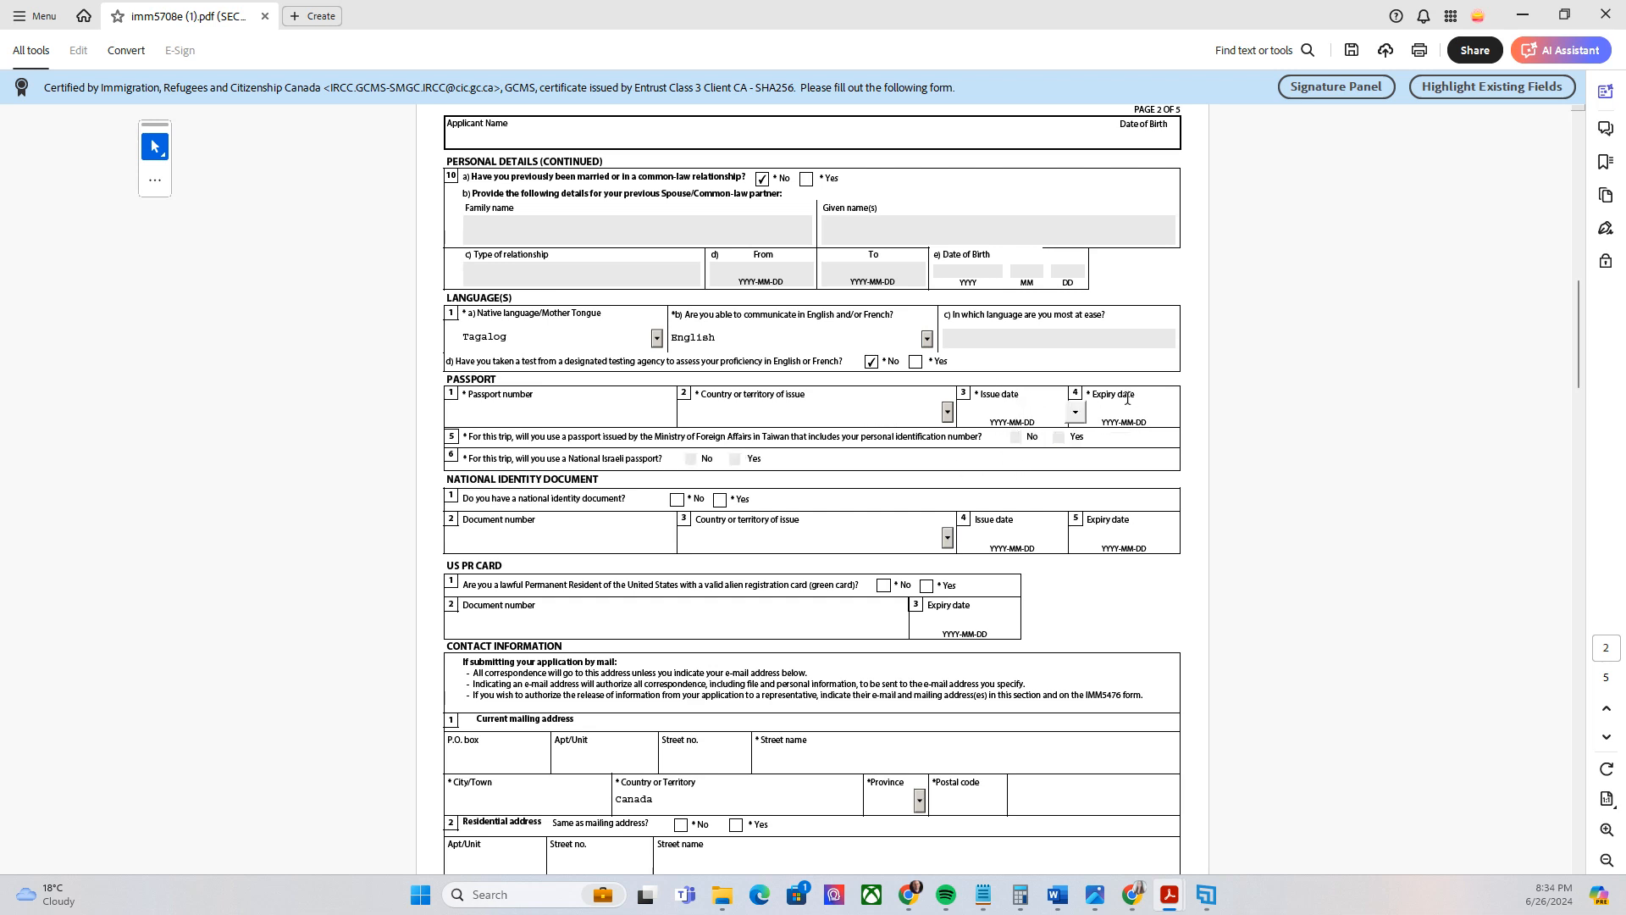
scroll(940, 475, down, 1)
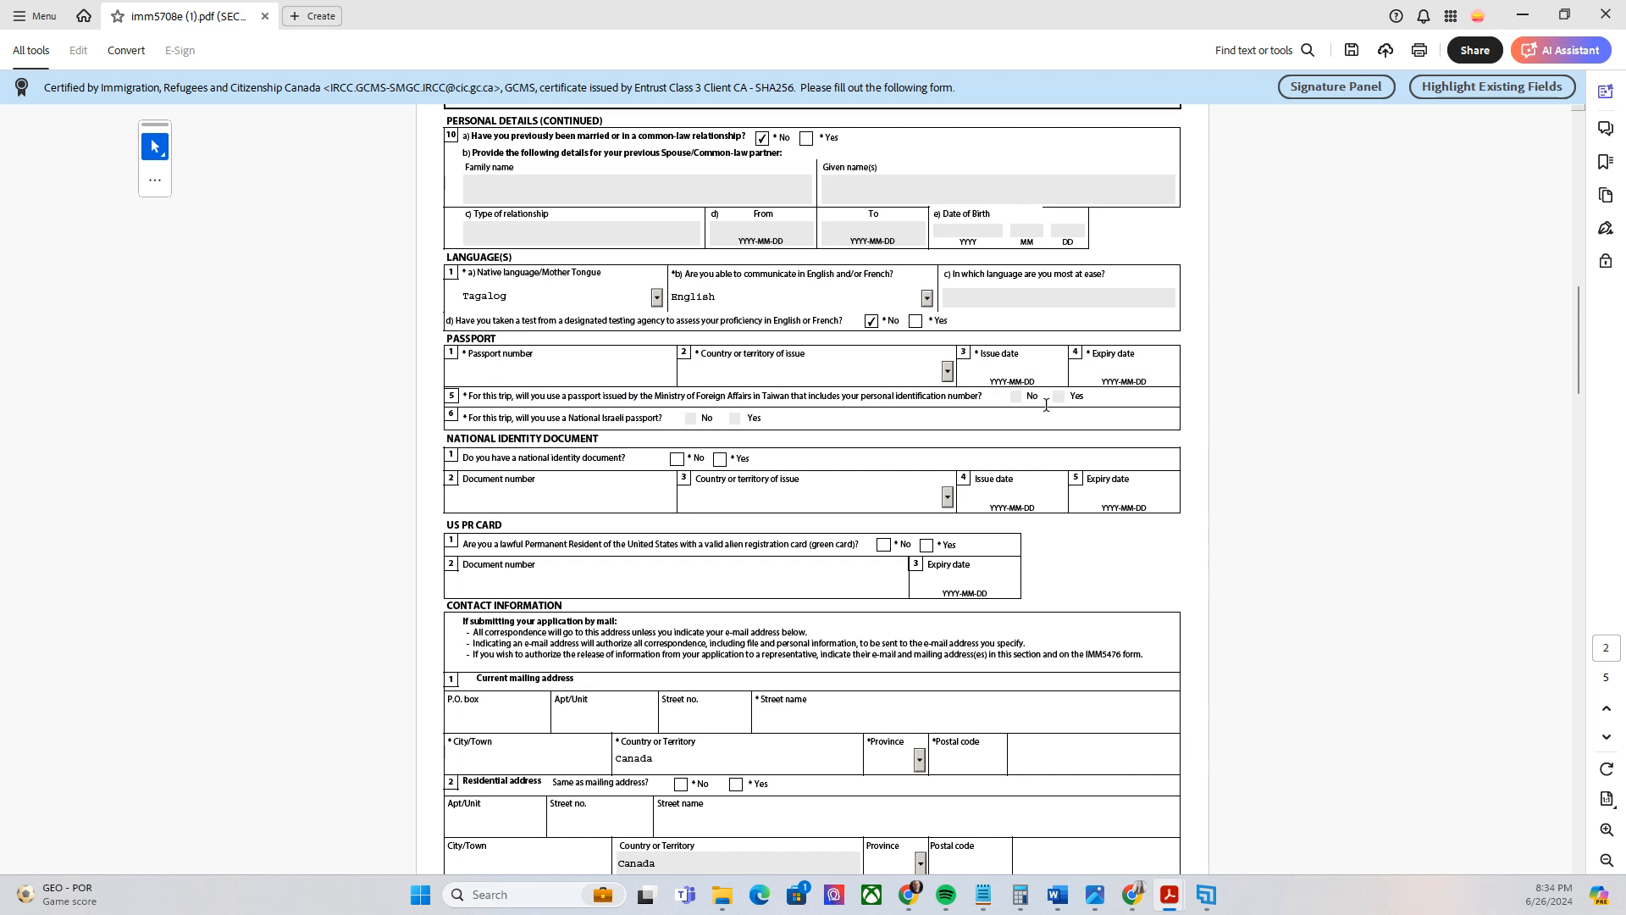
scroll(870, 398, down, 2)
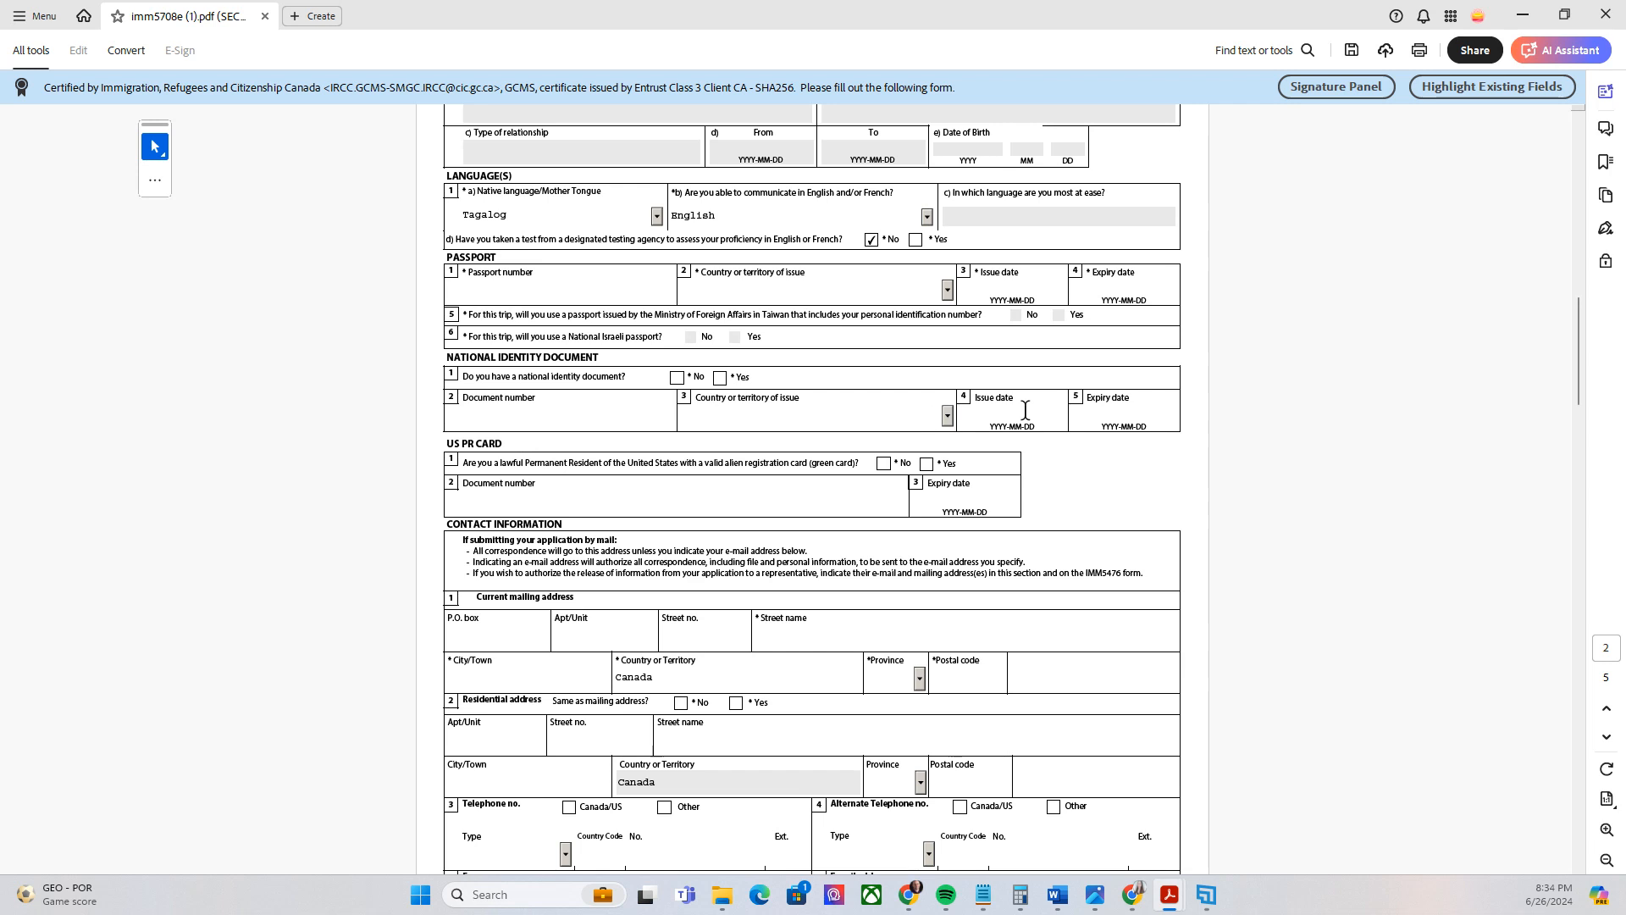
scroll(919, 374, down, 2)
scroll(918, 374, down, 2)
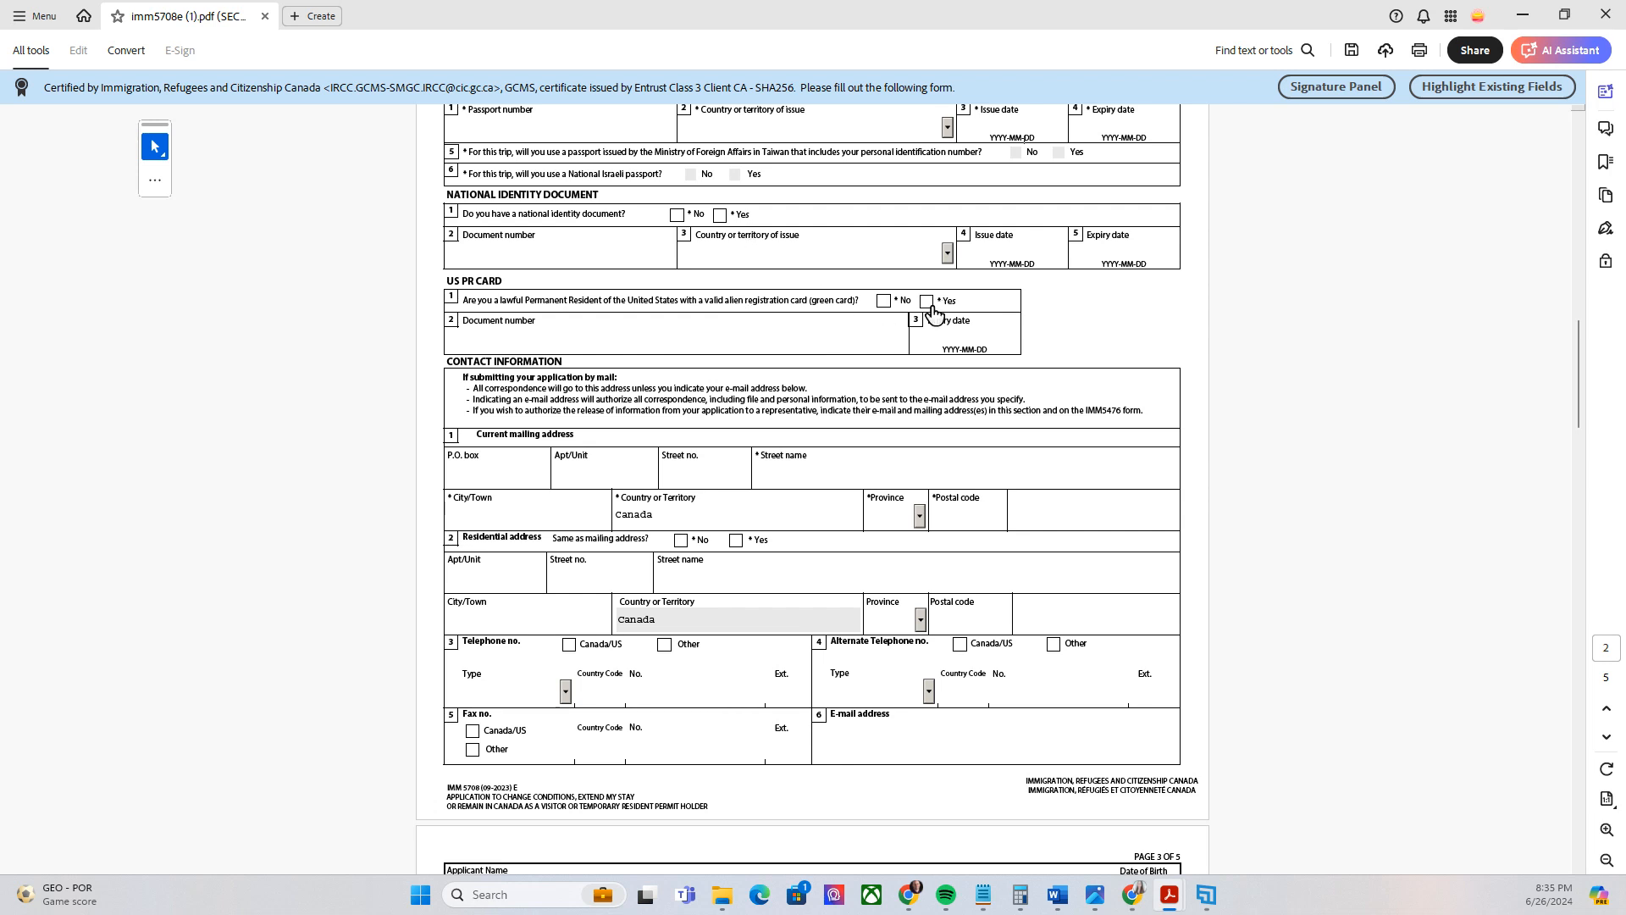
scroll(890, 306, down, 5)
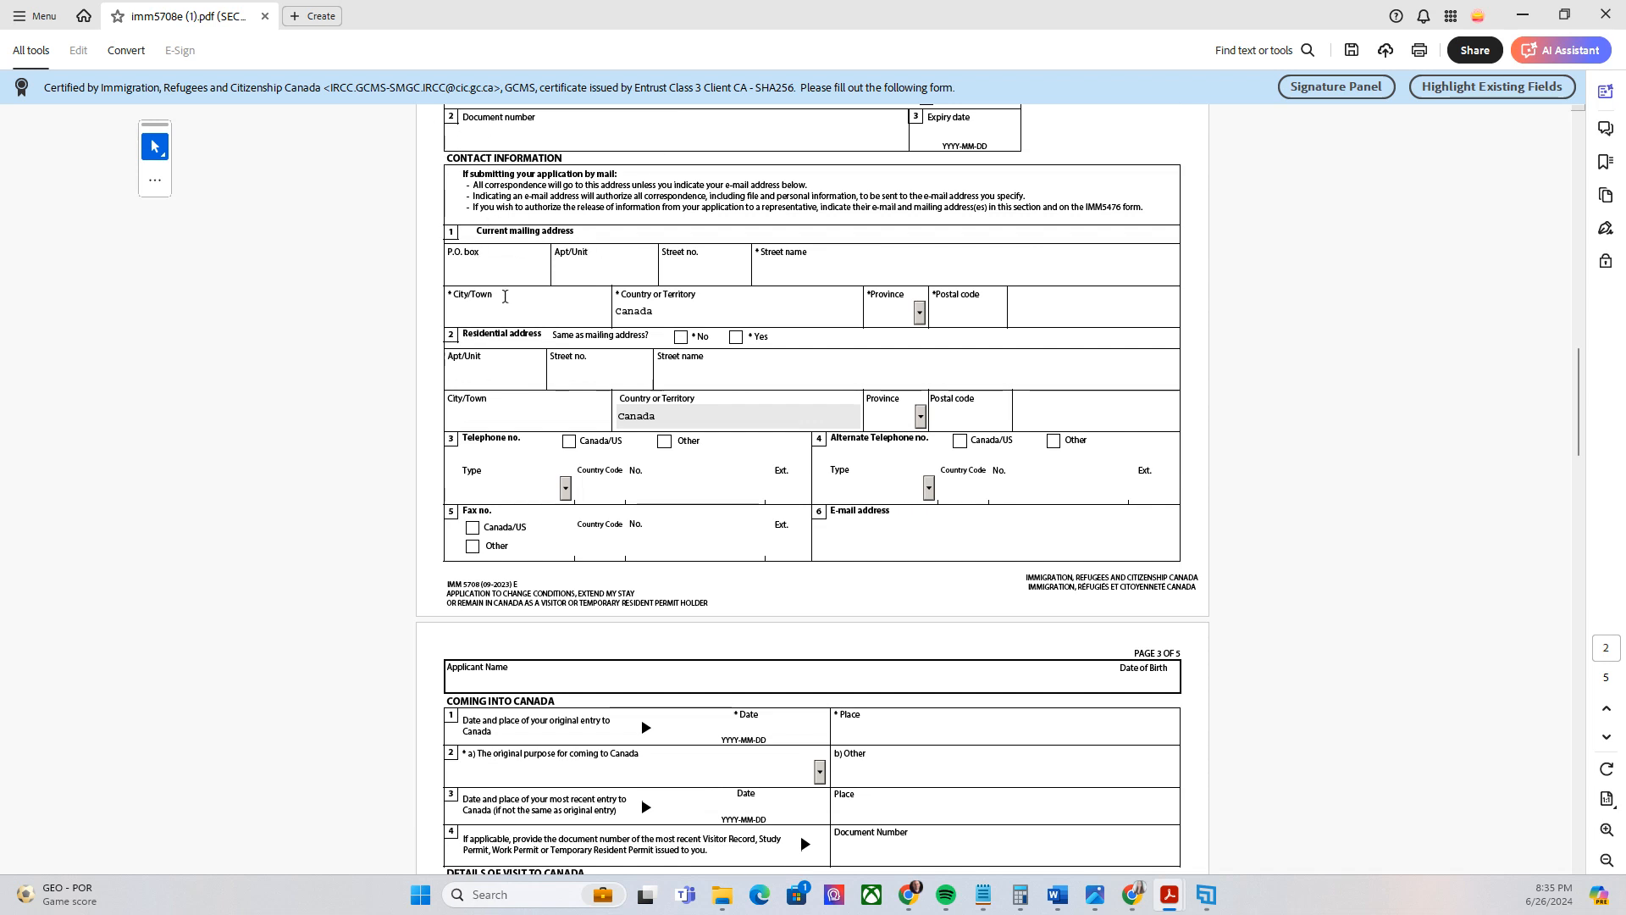
Step: Examine the Contact Information section, including the mailing address, residential address, telephone and e-mail fields
click(481, 270)
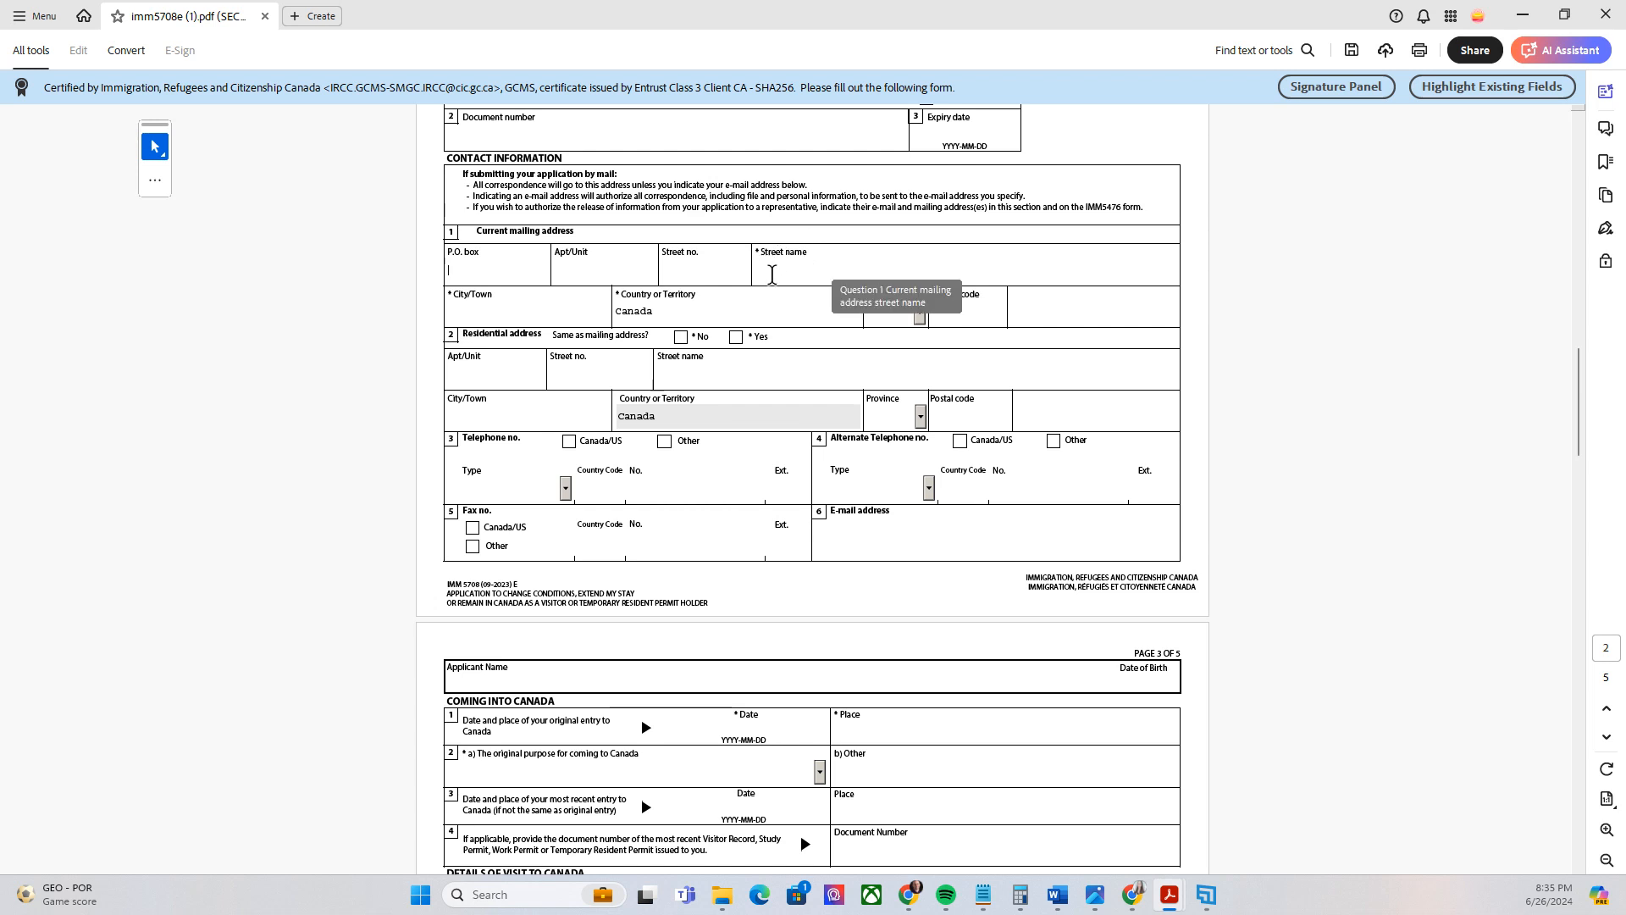
click(783, 280)
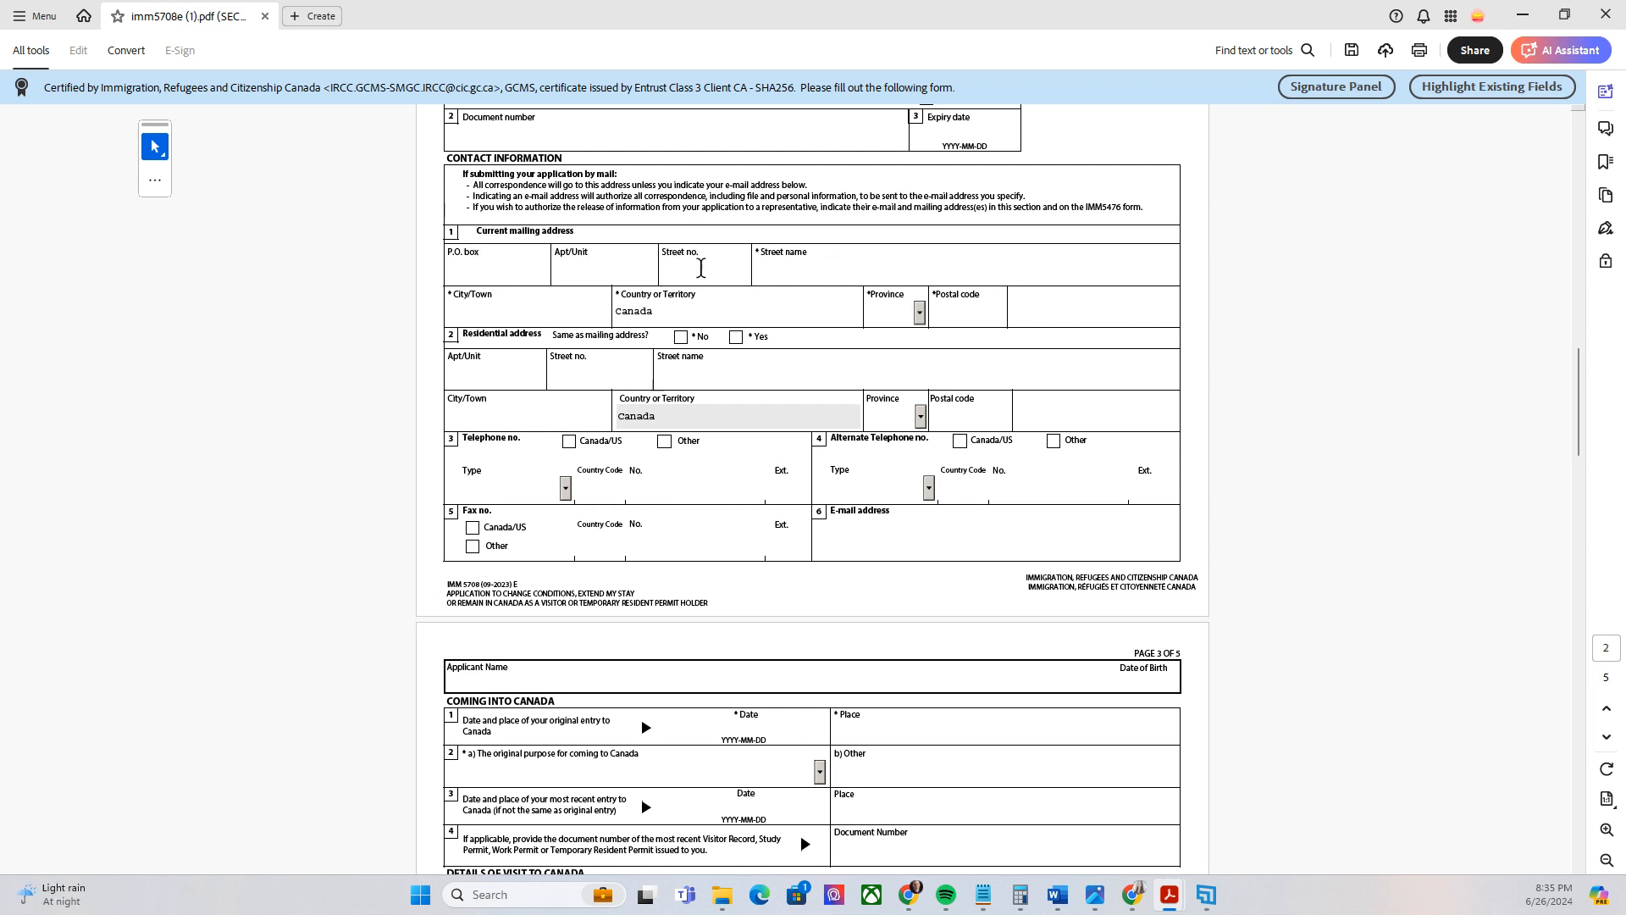
scroll(796, 377, down, 2)
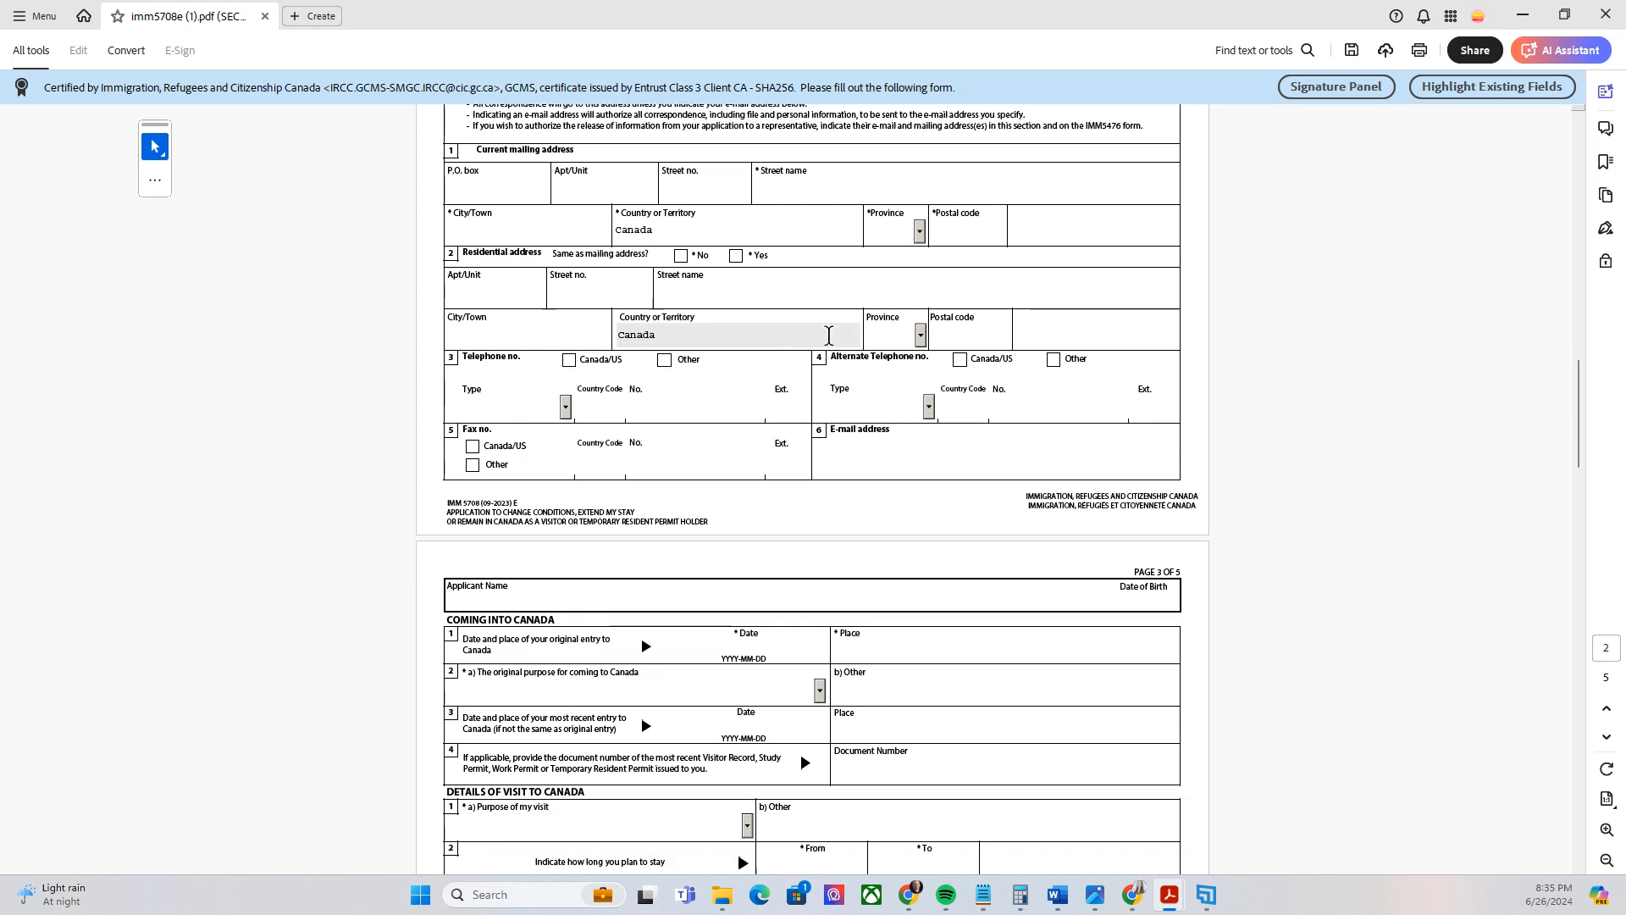
scroll(865, 357, down, 1)
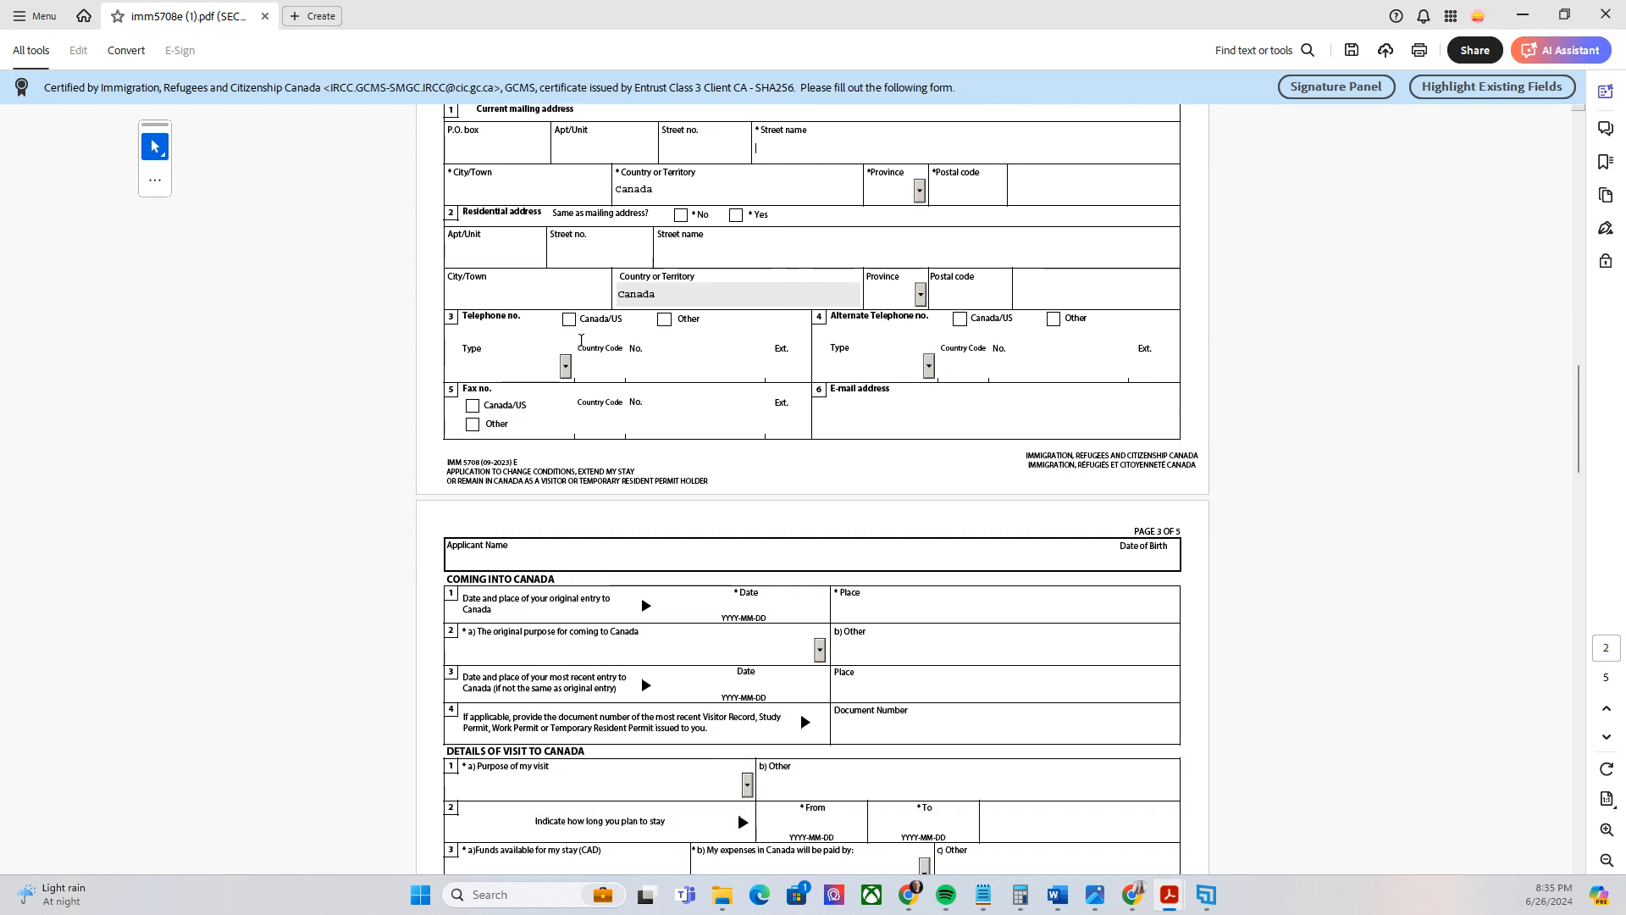
scroll(990, 313, down, 1)
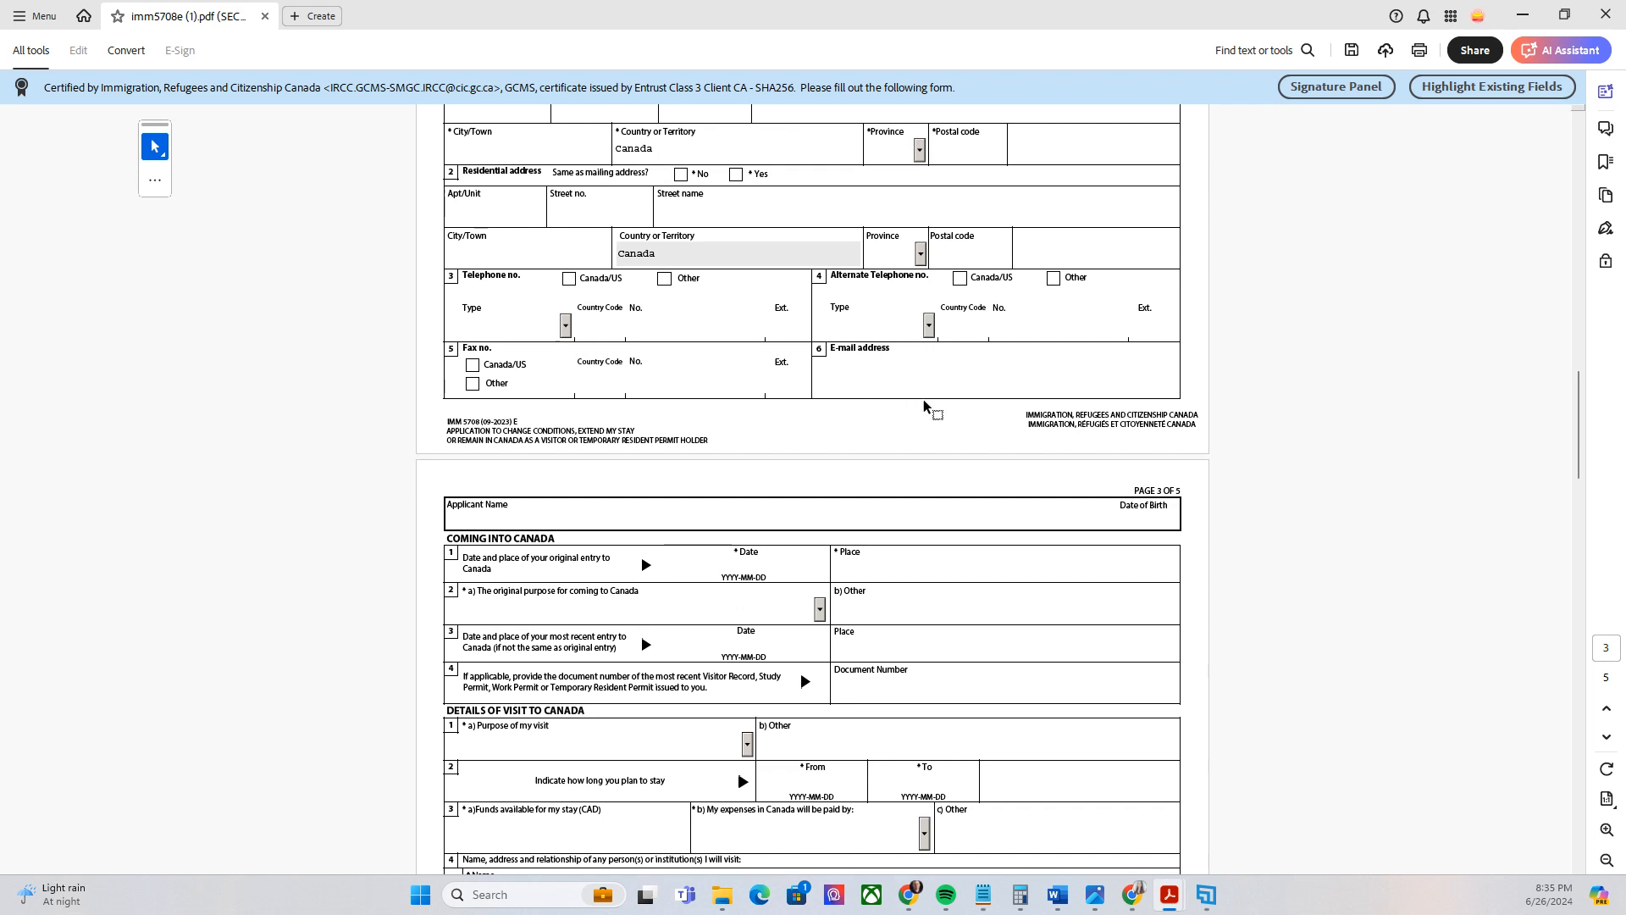
scroll(928, 410, down, 1)
scroll(953, 326, down, 1)
scroll(957, 309, down, 4)
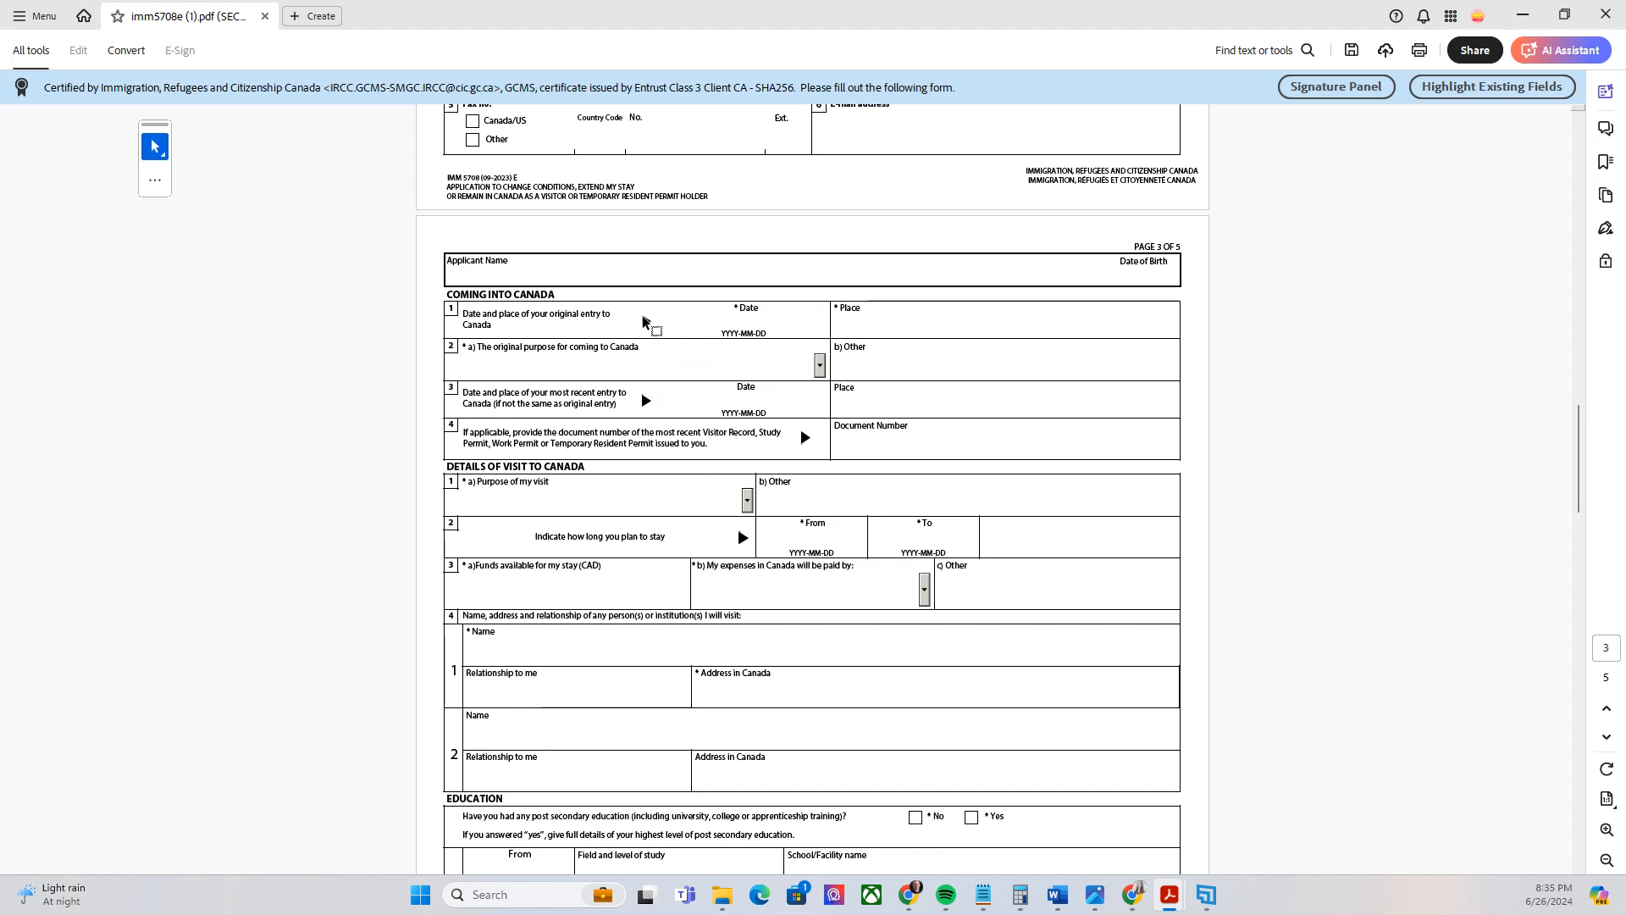
Step: Enter 2024-02-26 as the date and Vancouver Int'l Airport as the place of original entry to Canada
click(746, 315)
click(837, 326)
click(721, 337)
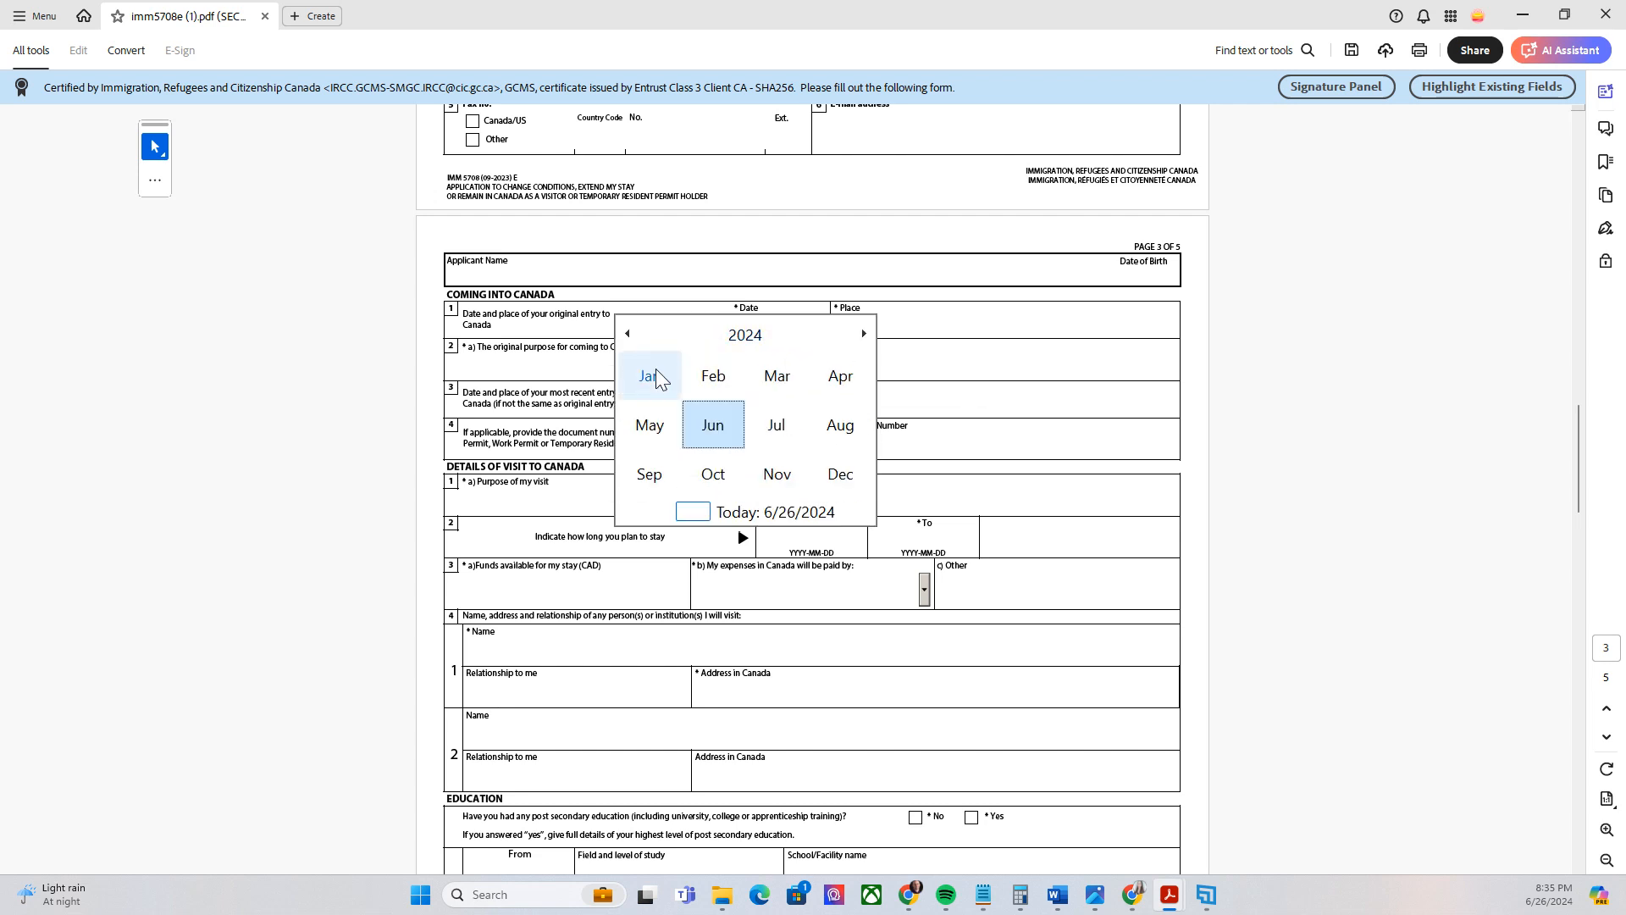
click(714, 378)
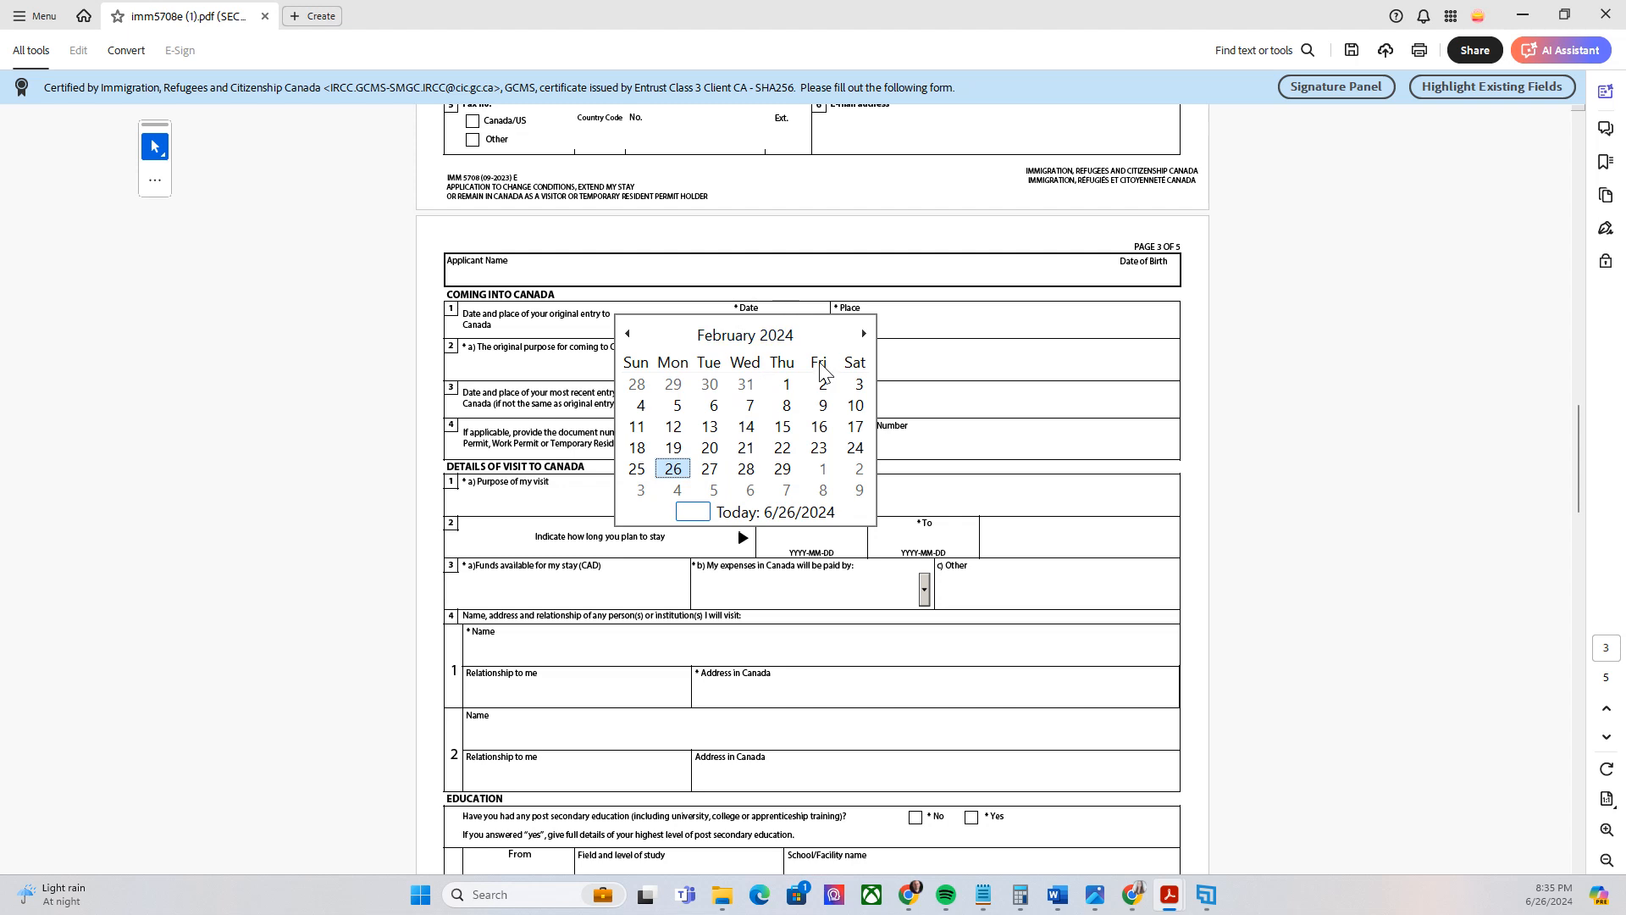
click(676, 470)
click(870, 325)
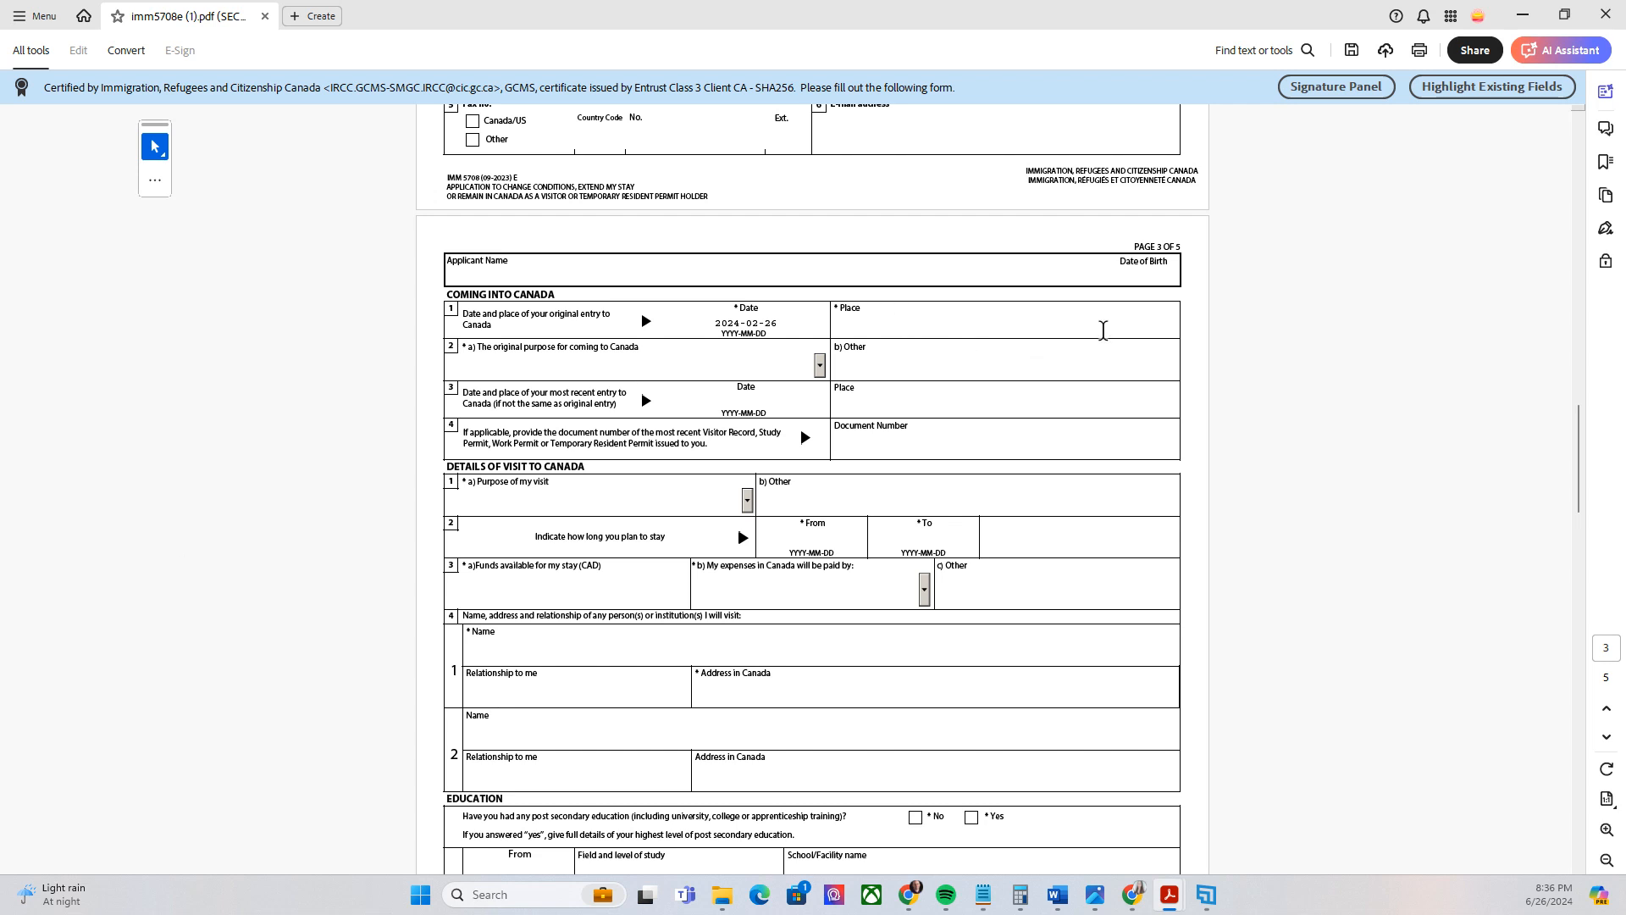
text(Vancouver Int'l Airport)
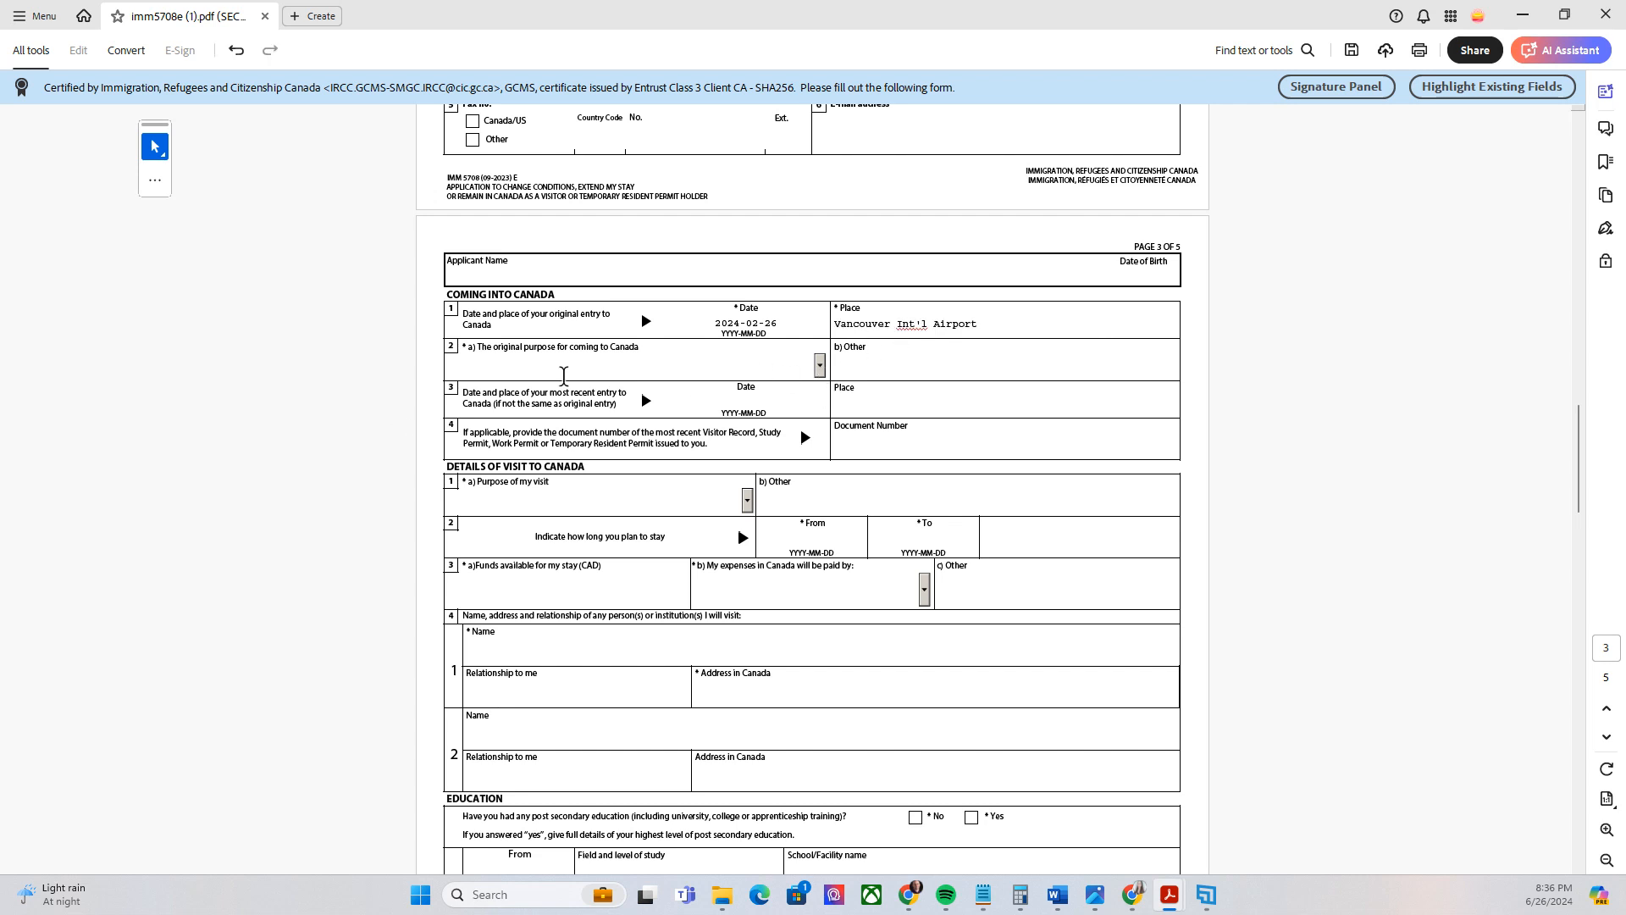
Step: Choose Family Visit for both the original purpose for coming to Canada and the purpose of the visit
click(820, 369)
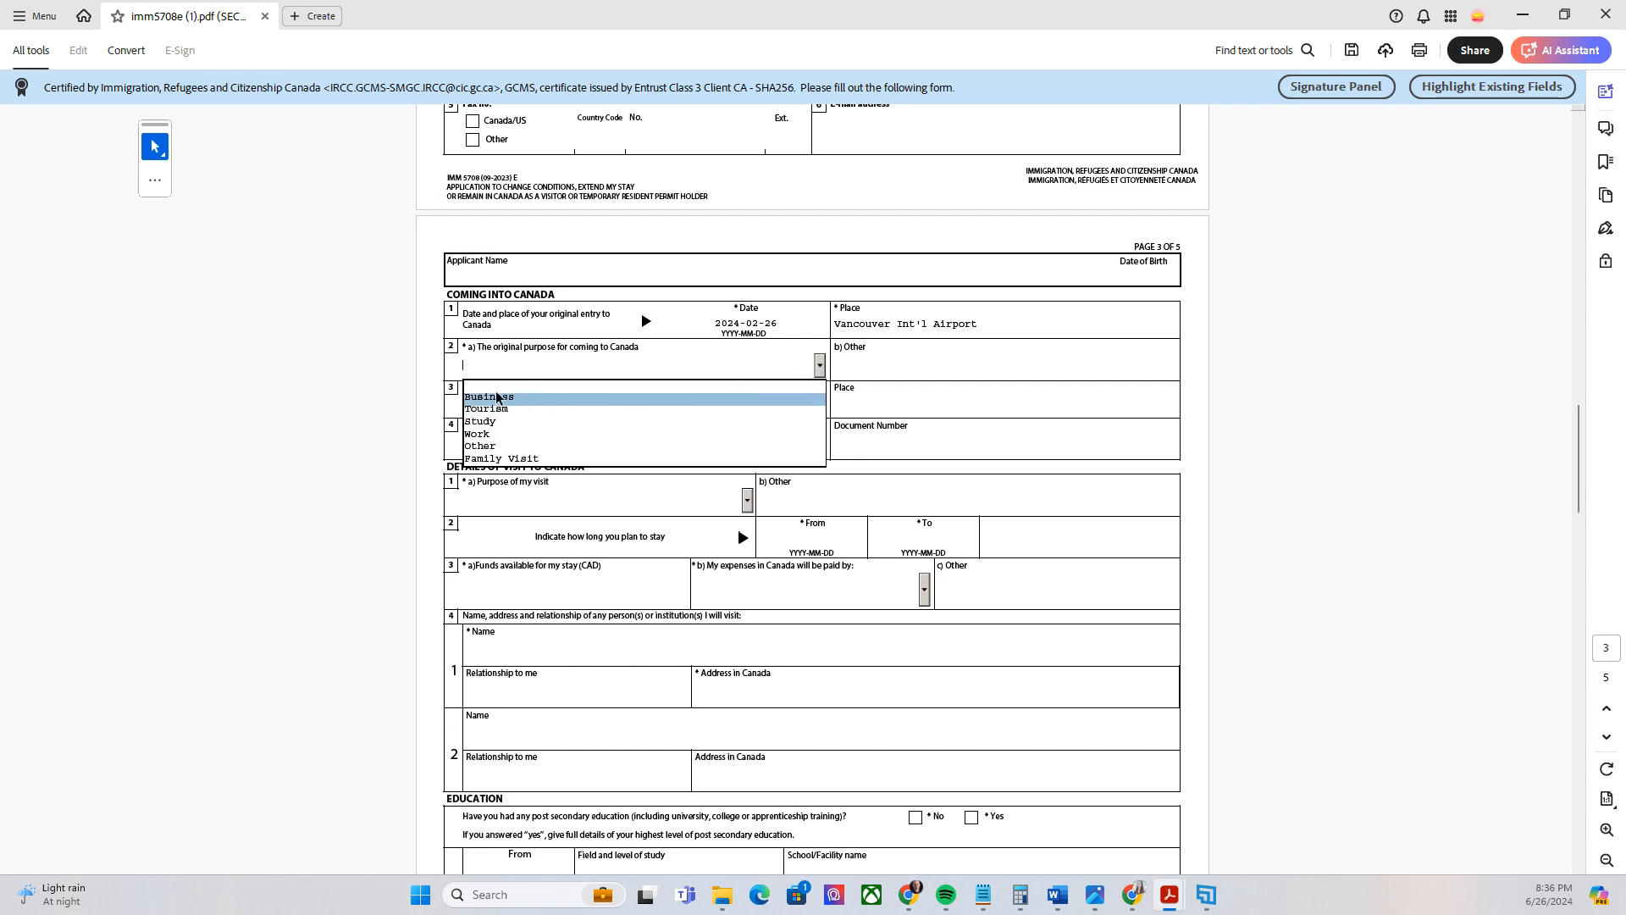
click(561, 460)
scroll(787, 395, down, 1)
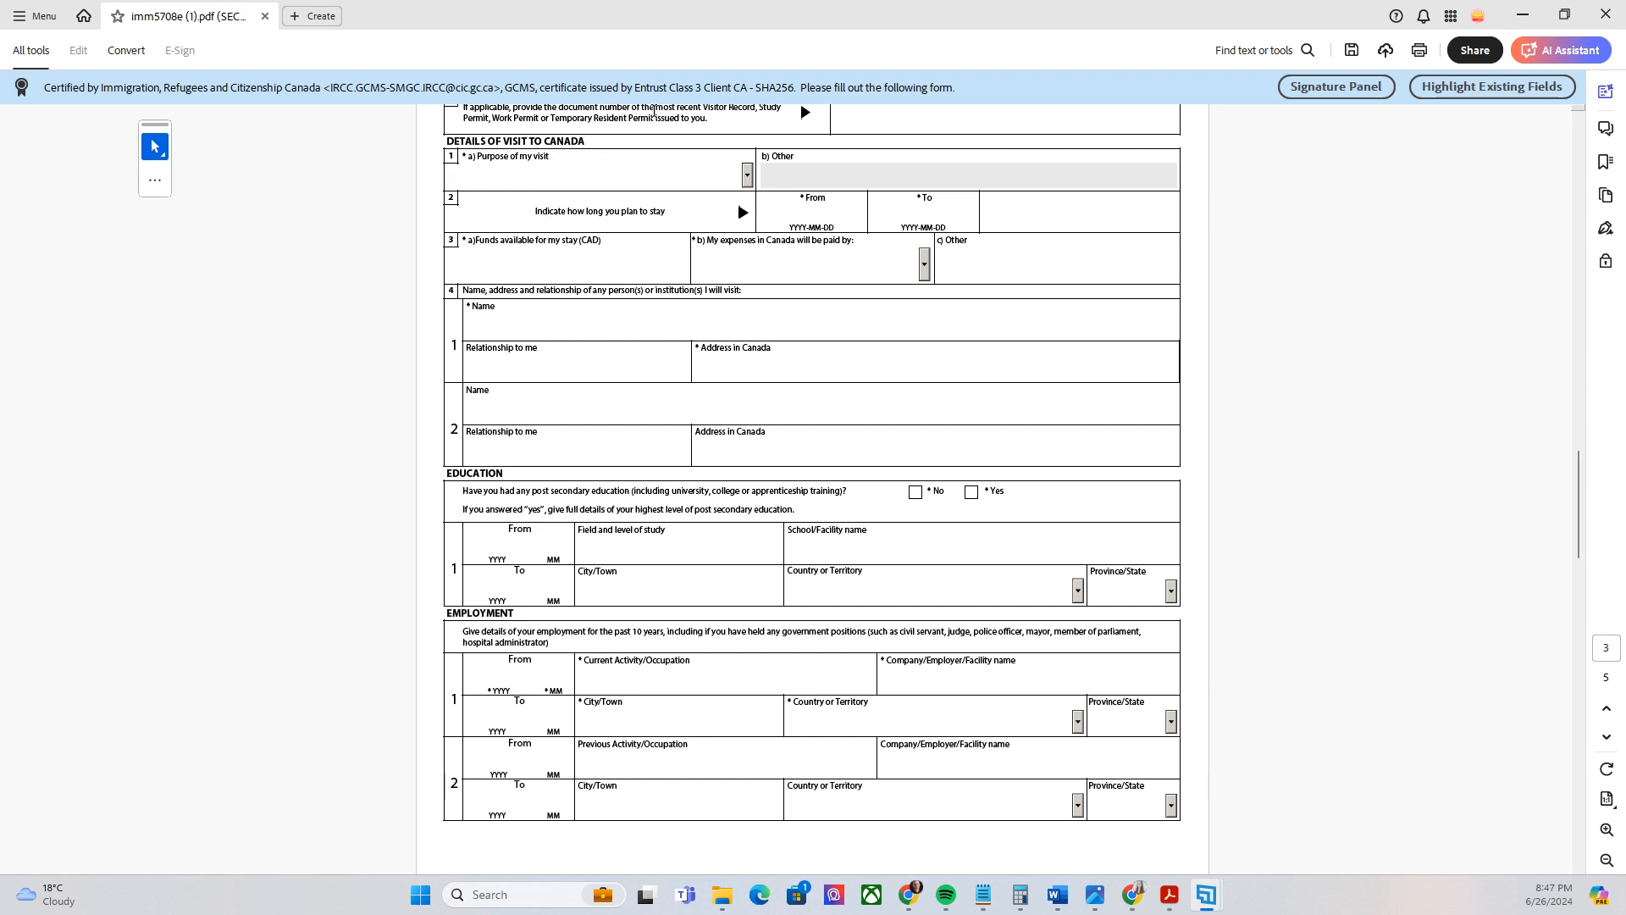
click(747, 177)
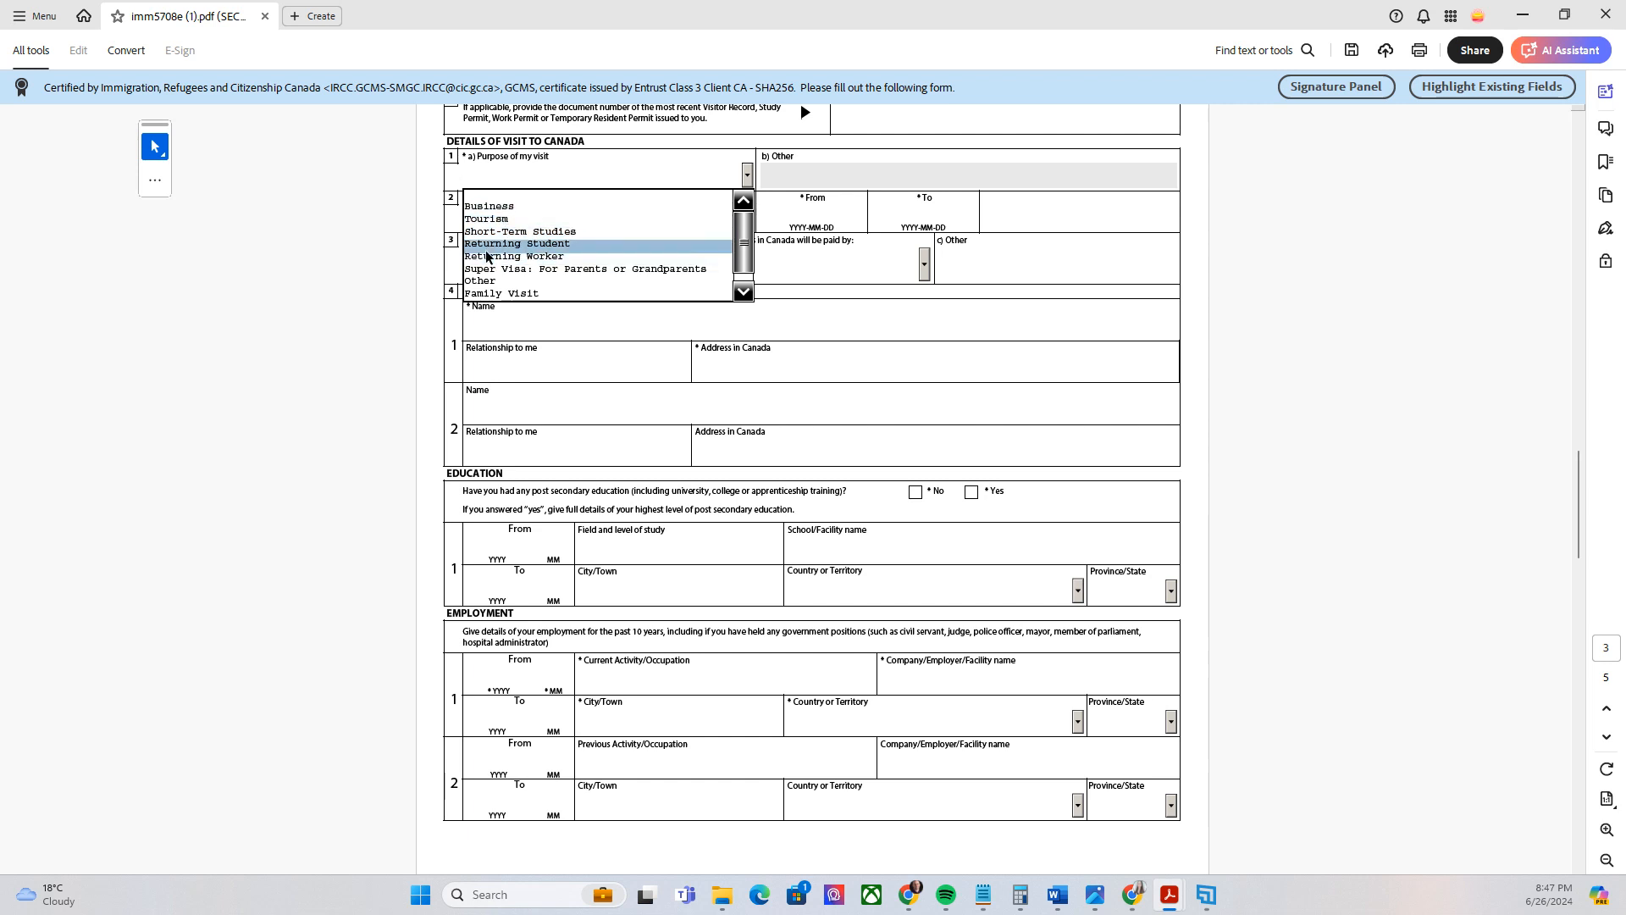
click(546, 295)
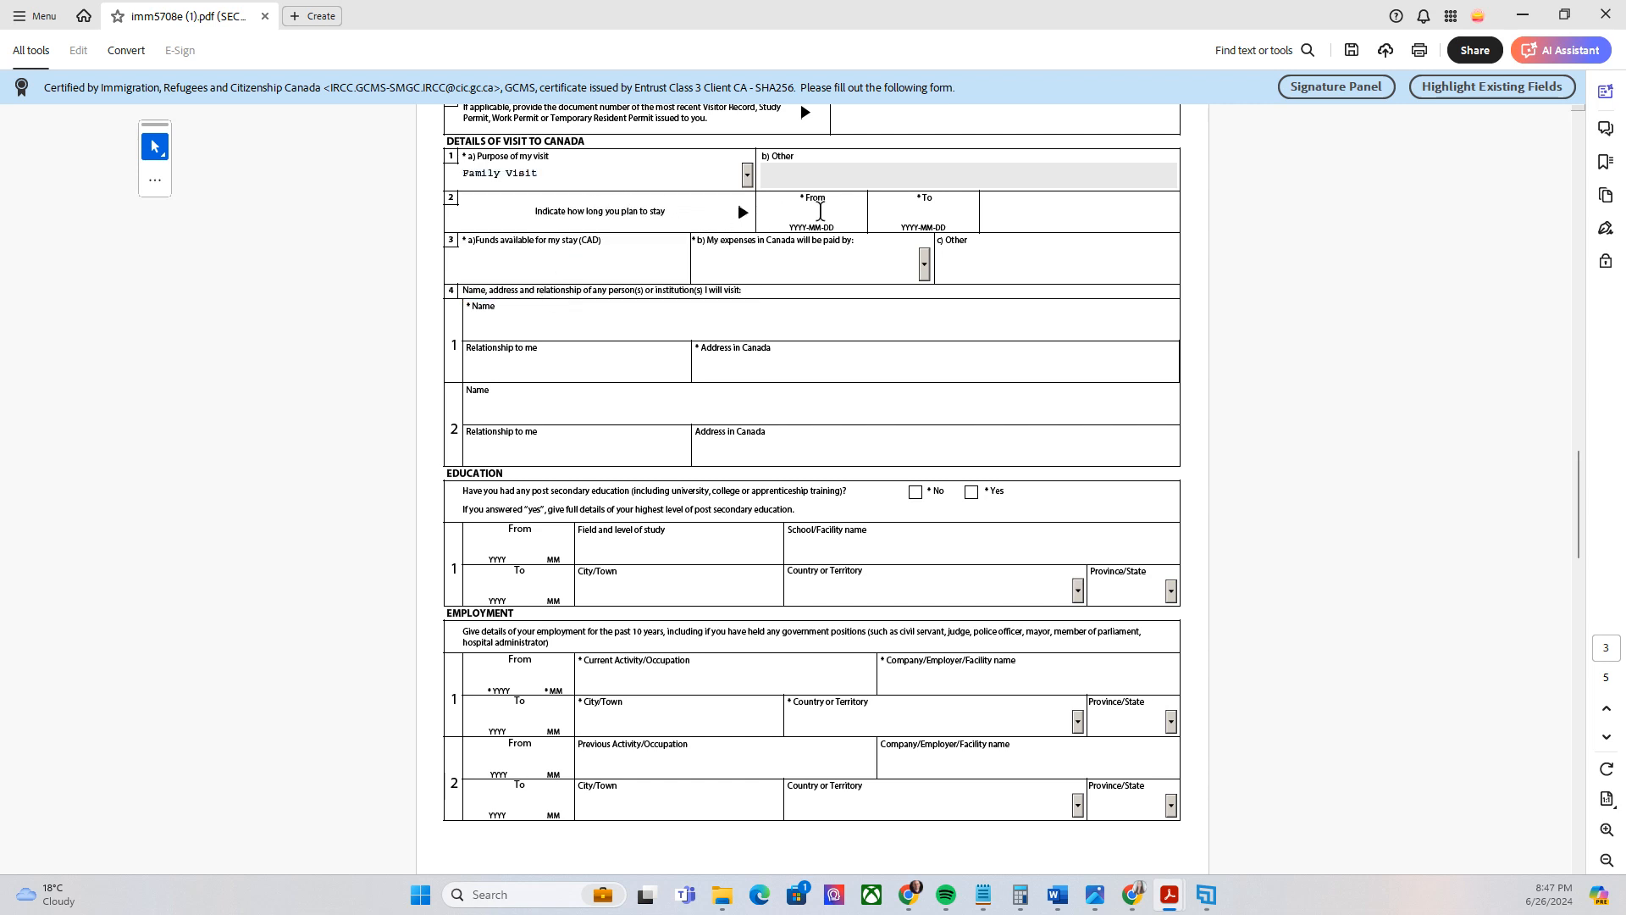
Step: Set the start date of the planned stay to 2024-08-26 under Details of Visit to Canada
click(870, 220)
click(876, 220)
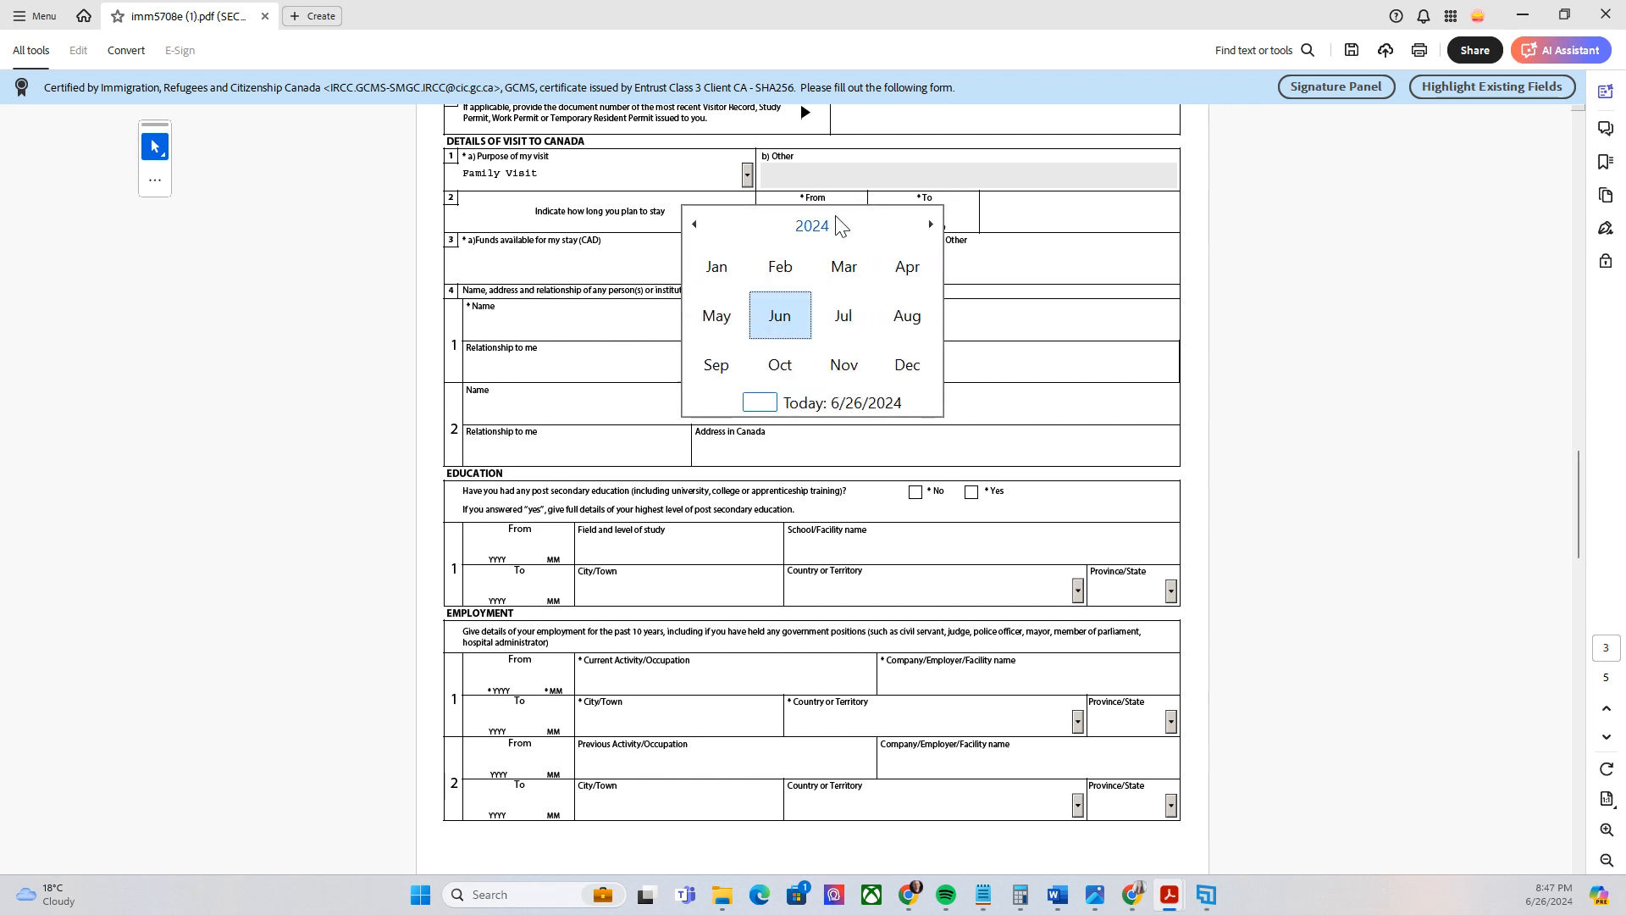
click(907, 320)
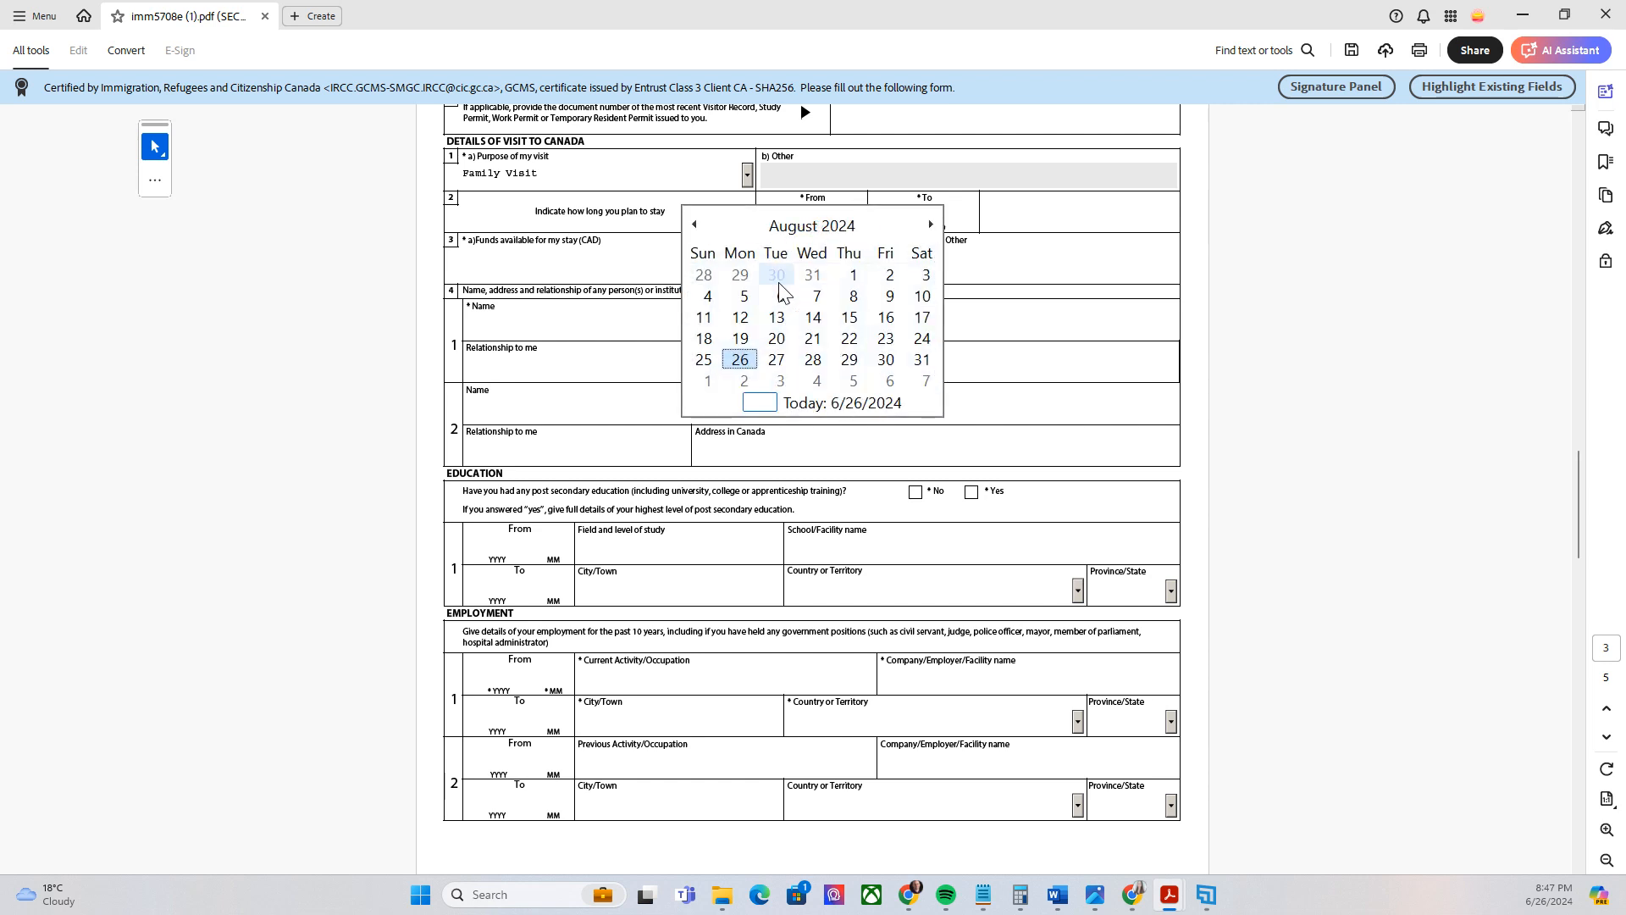
click(740, 359)
Step: Set the end date of the planned stay to 2025-08-26
click(925, 213)
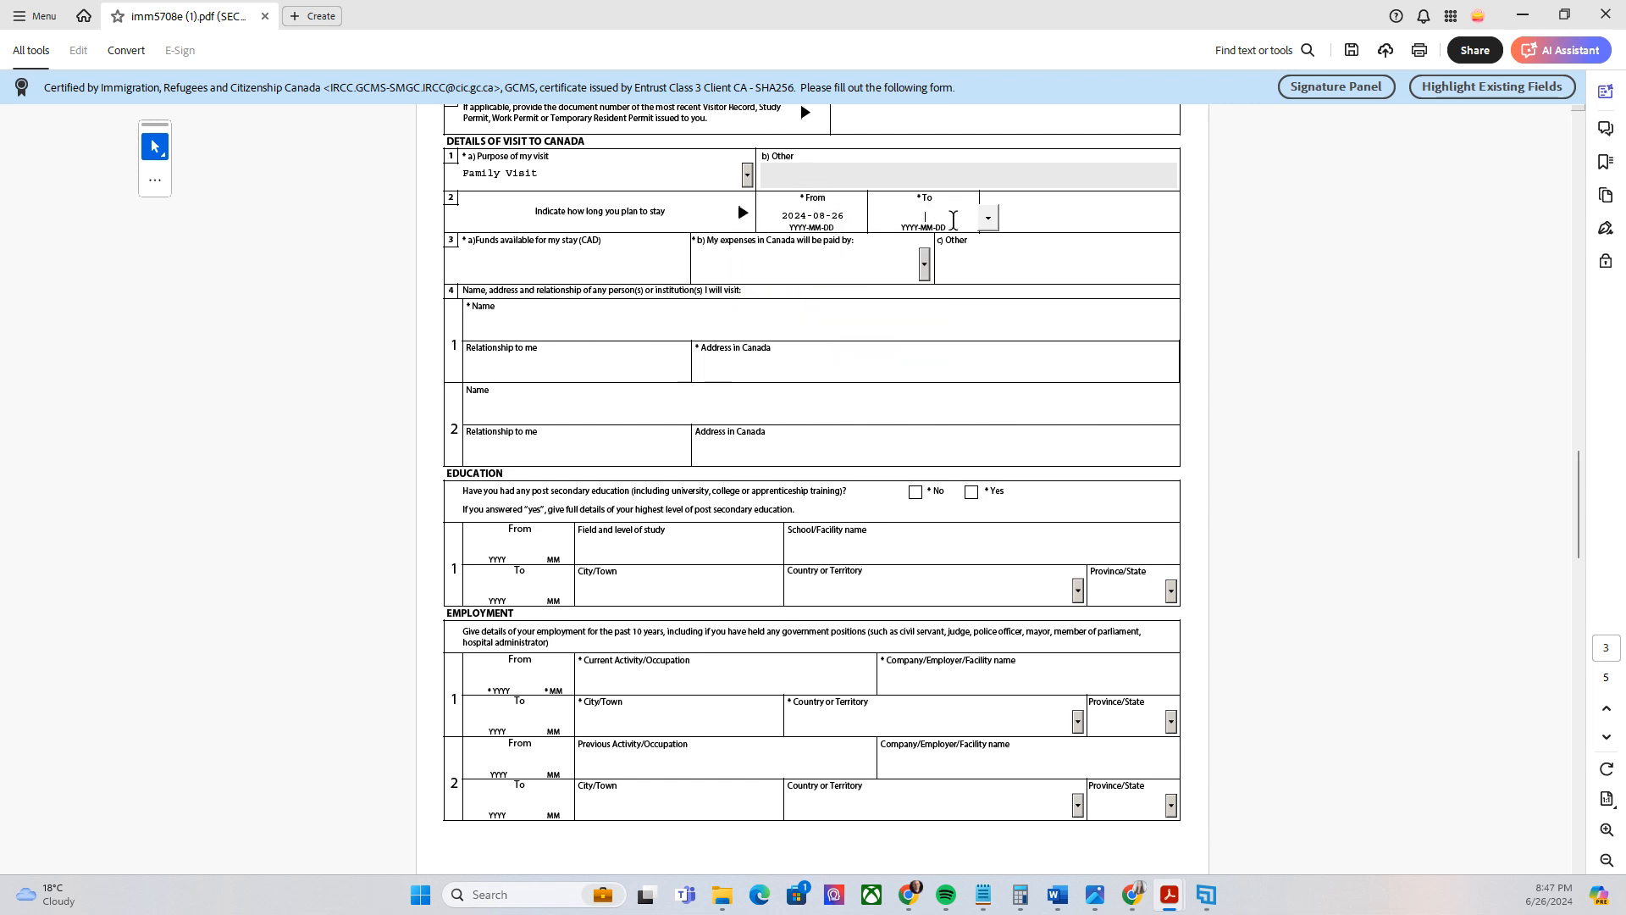
click(990, 220)
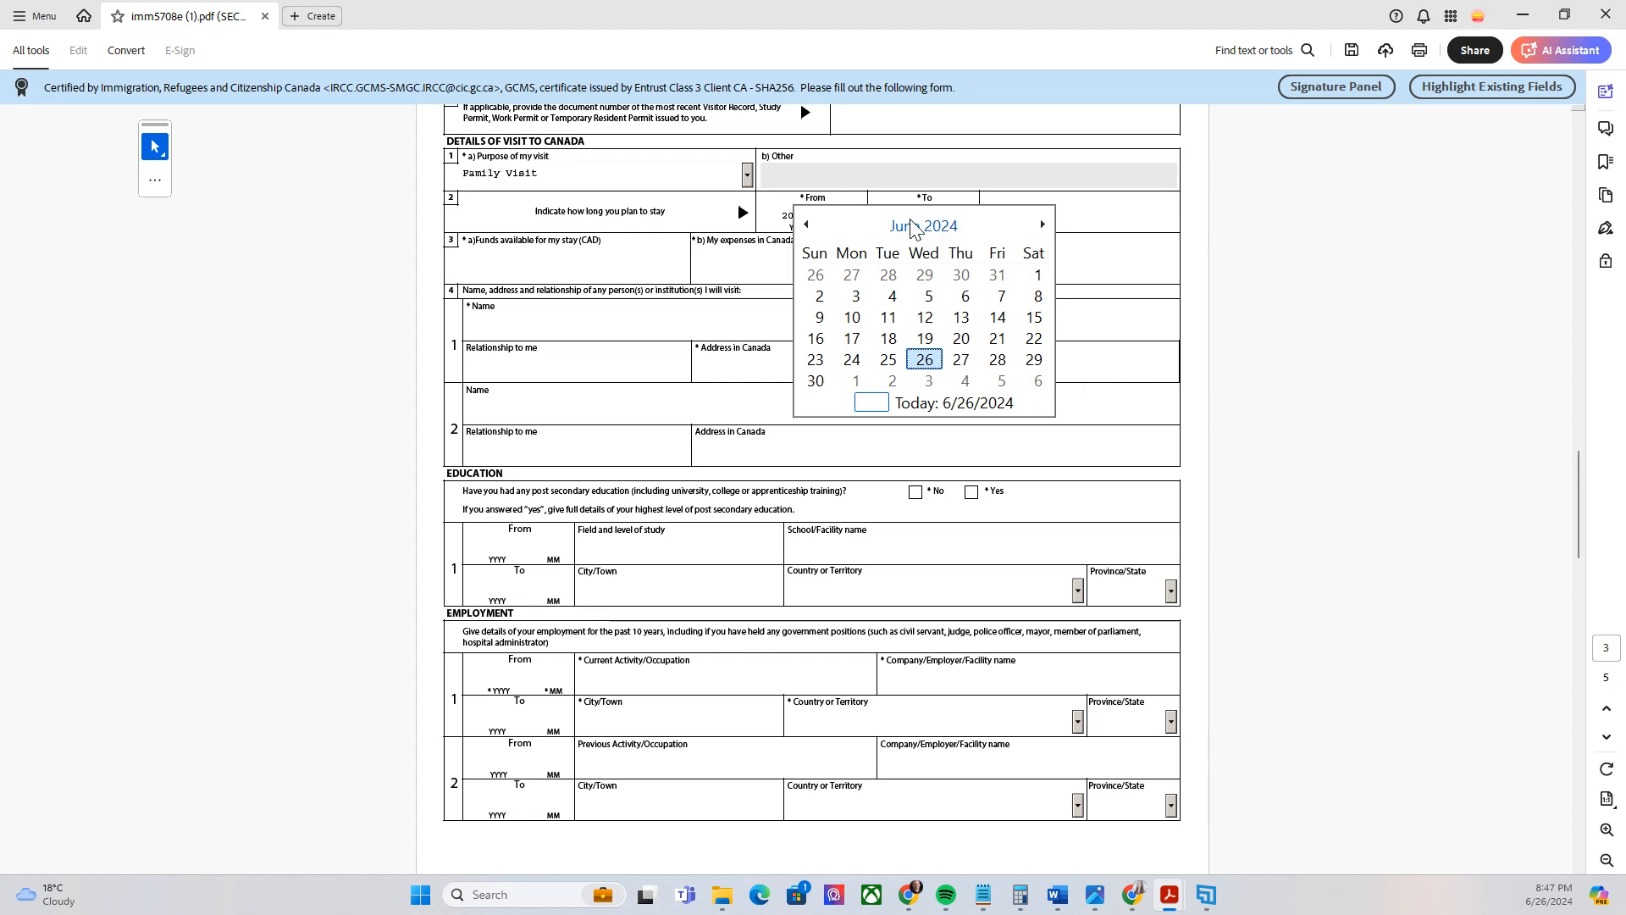
click(939, 234)
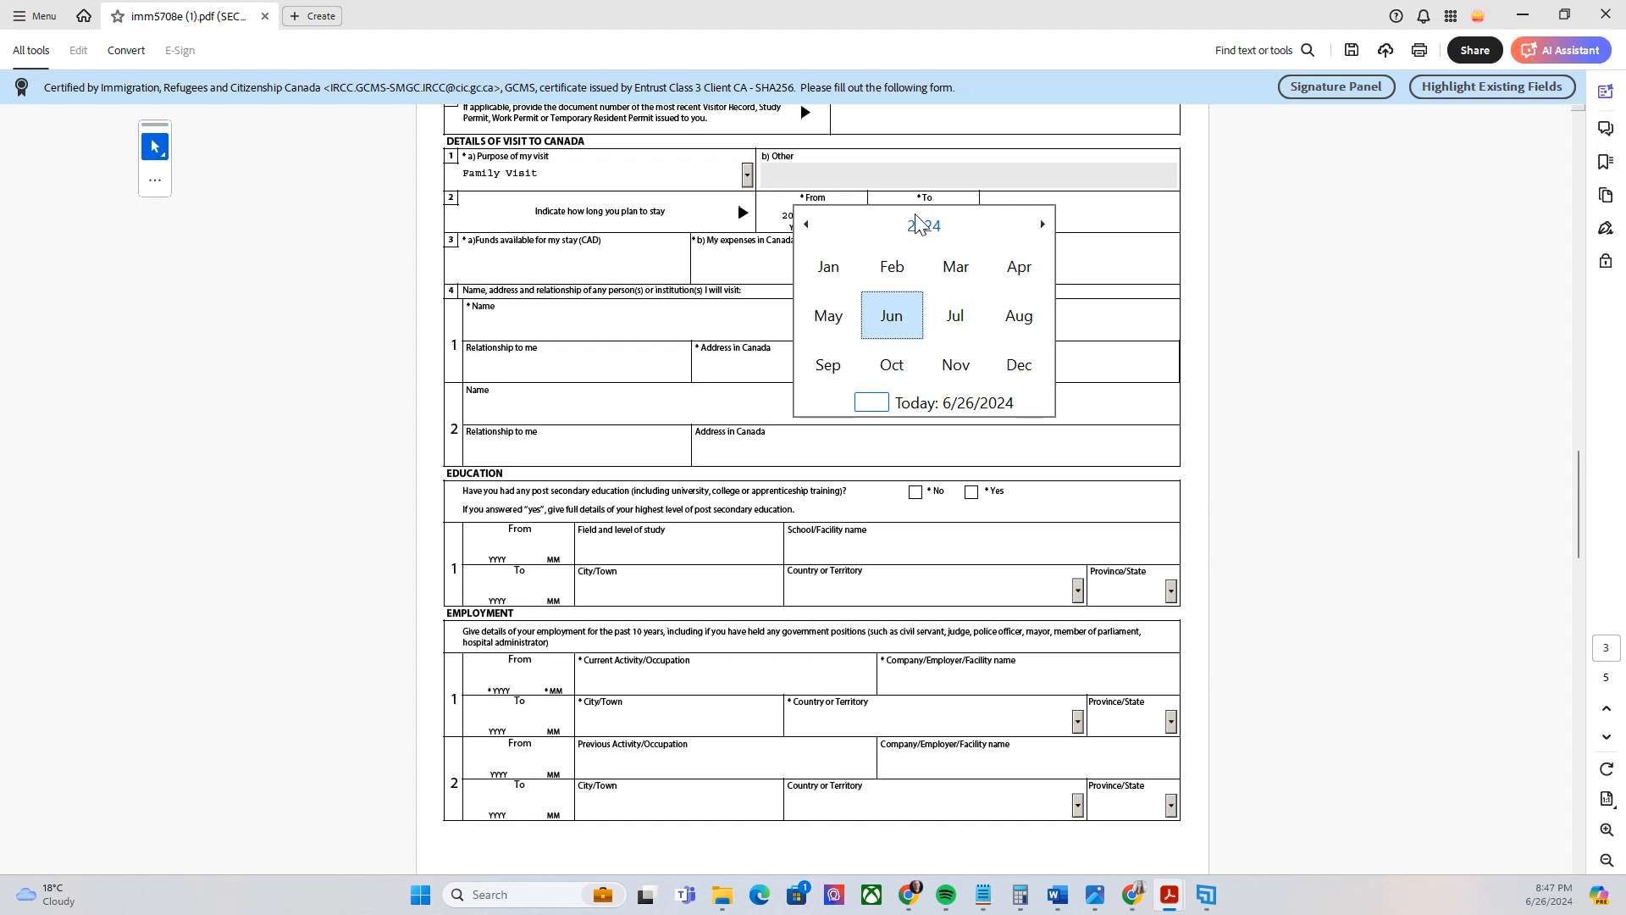
click(919, 223)
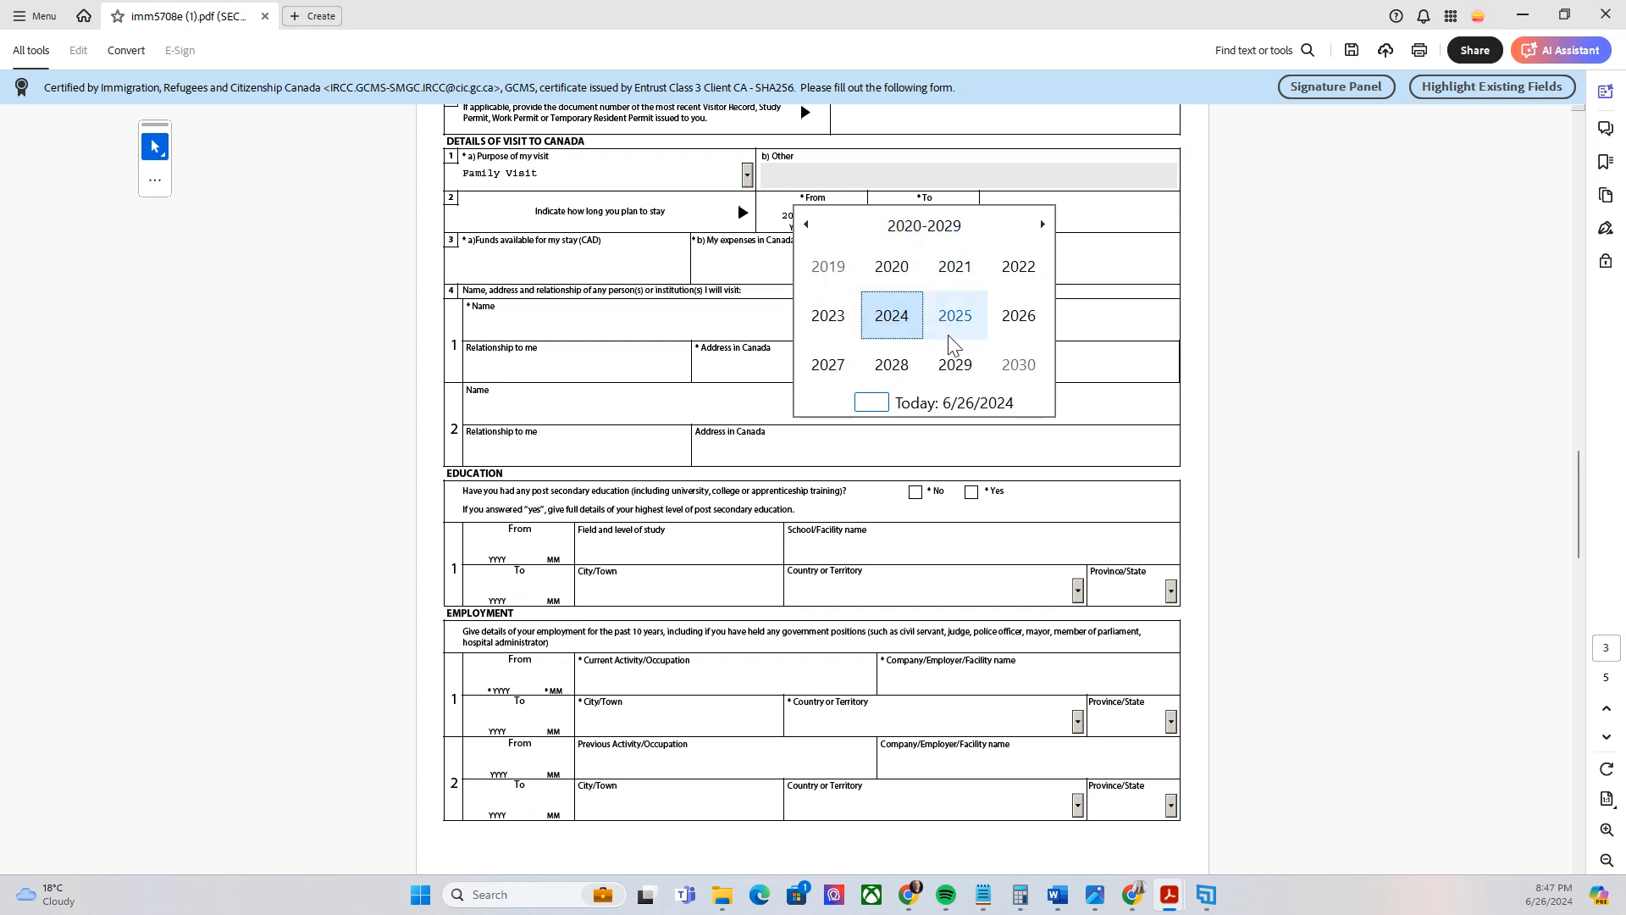
click(953, 342)
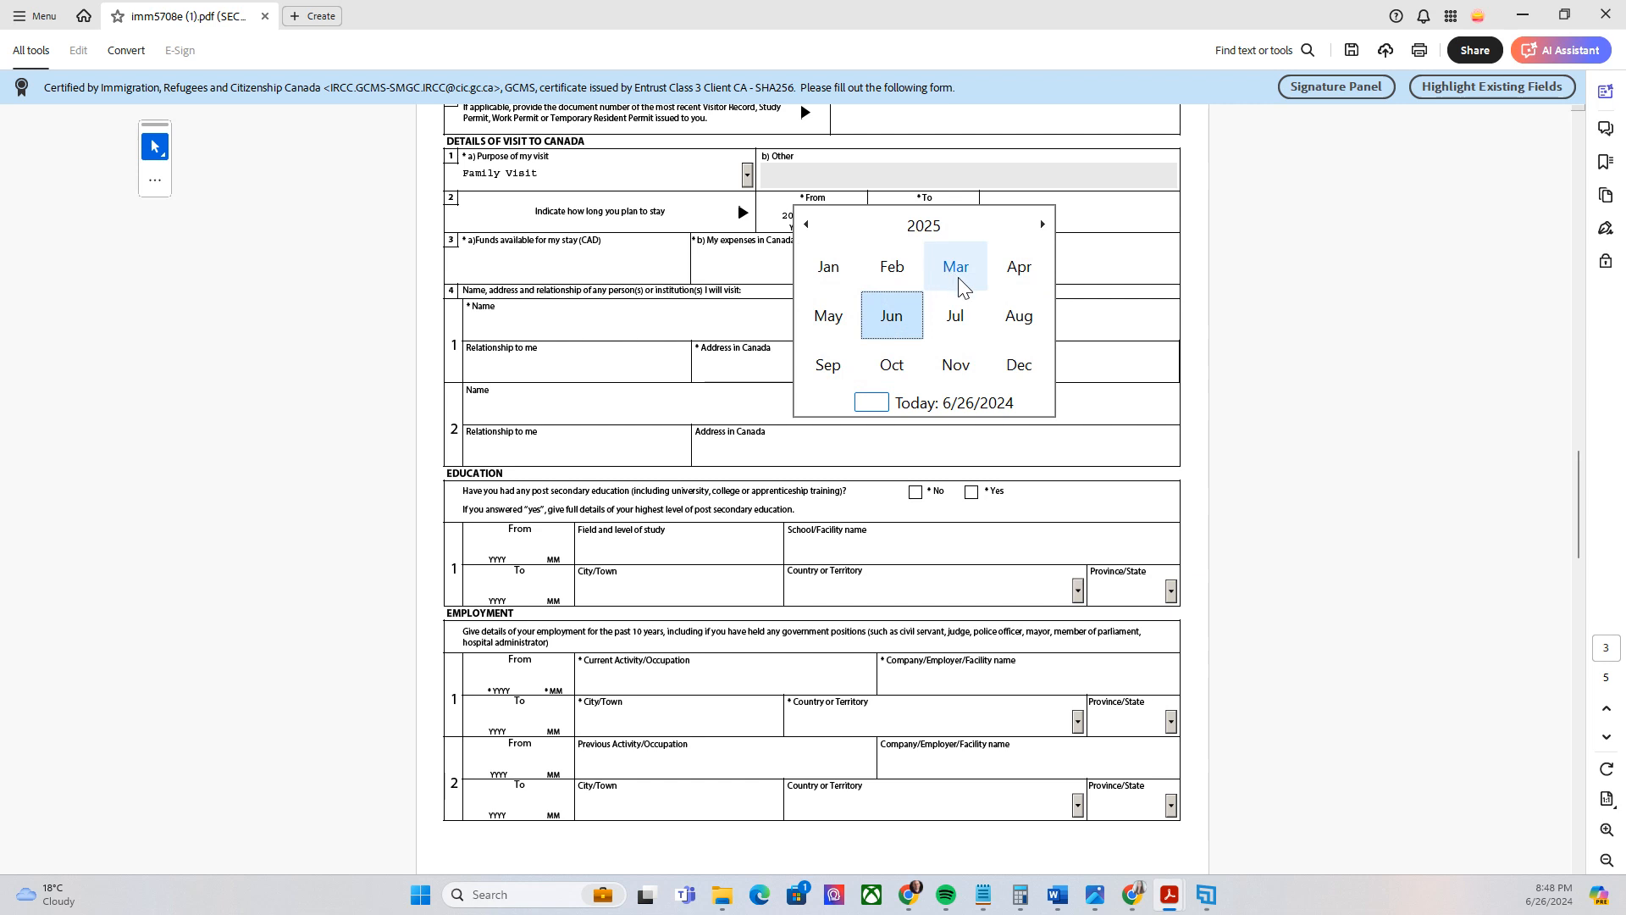
click(1018, 316)
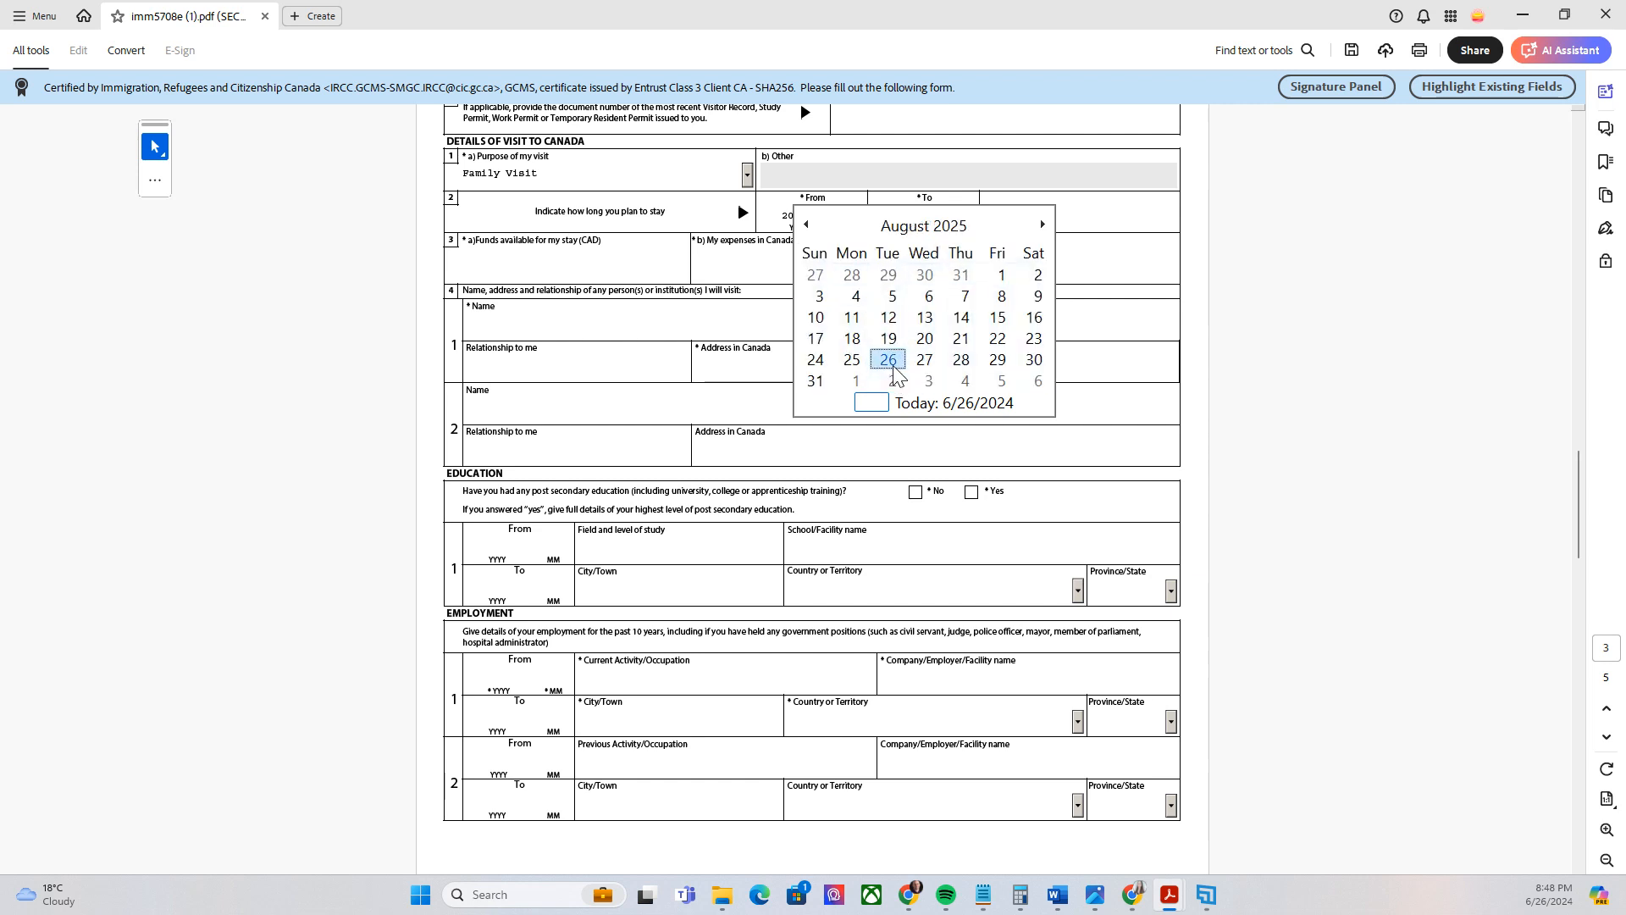
click(889, 361)
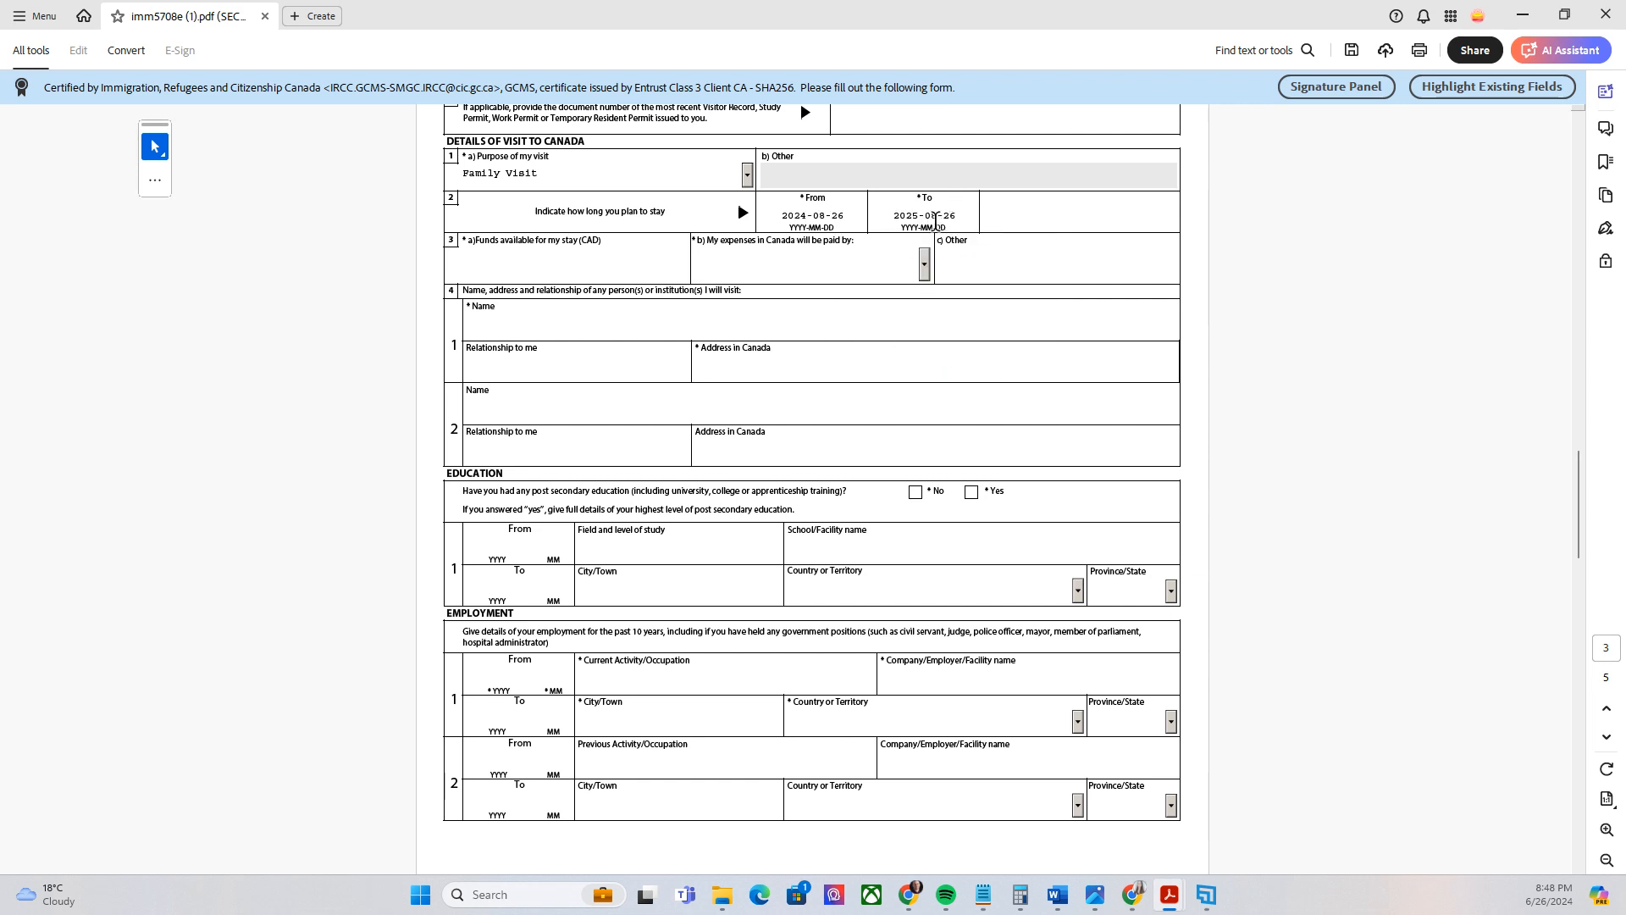
Step: Set who pays the expenses in Canada in question 3 to Parents, trying the Myself option first
click(638, 244)
click(926, 271)
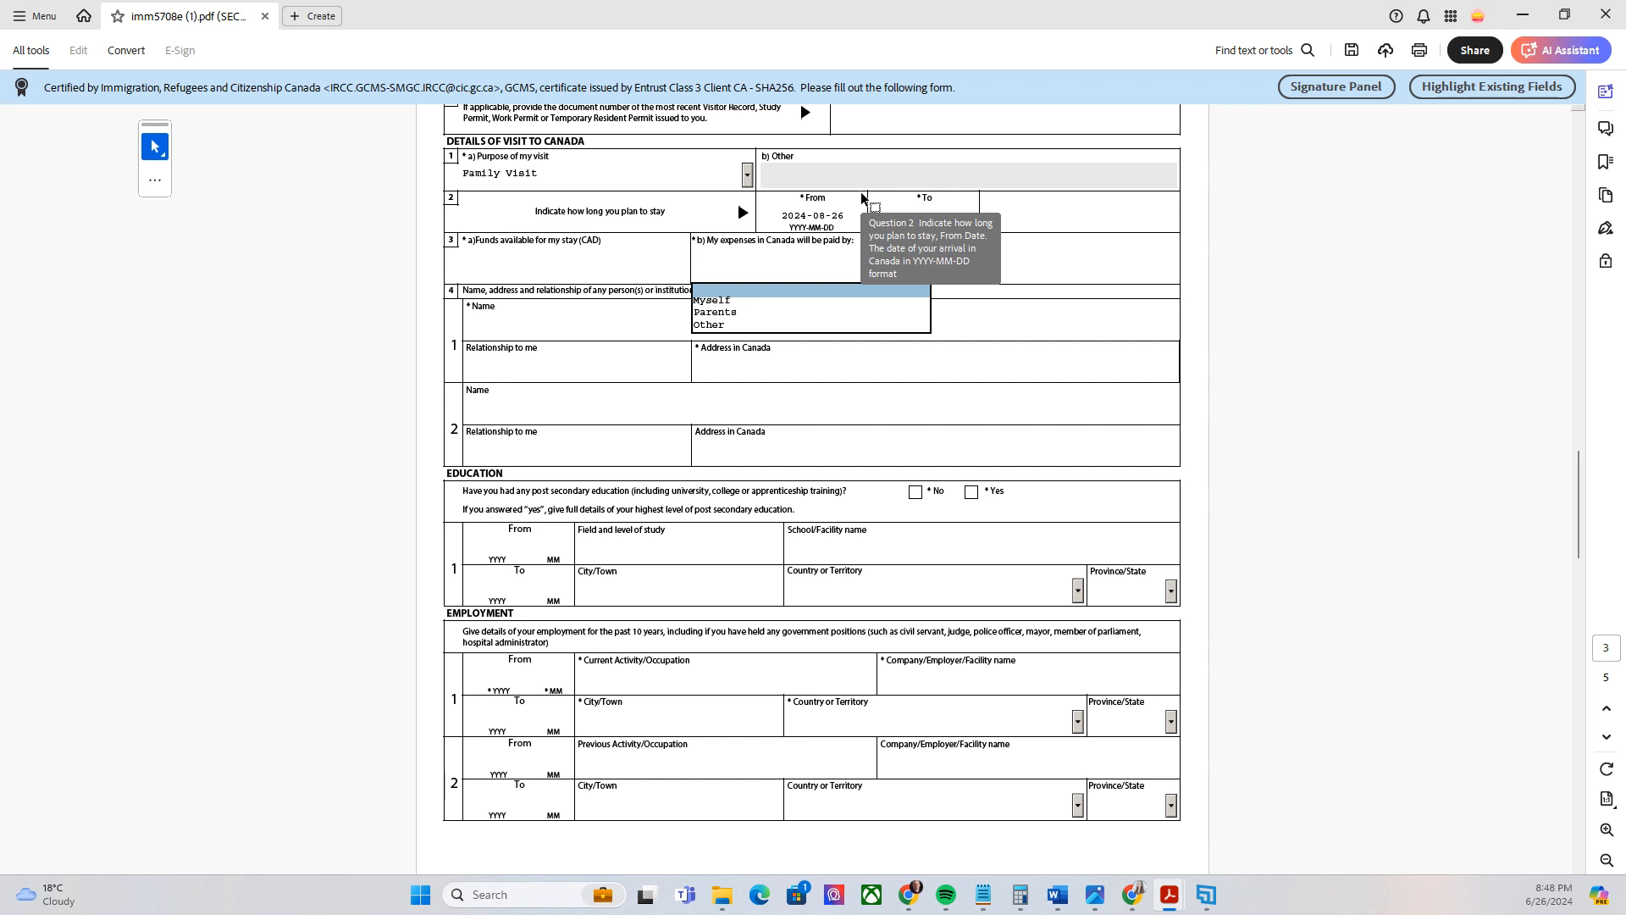
click(714, 302)
click(924, 263)
click(722, 313)
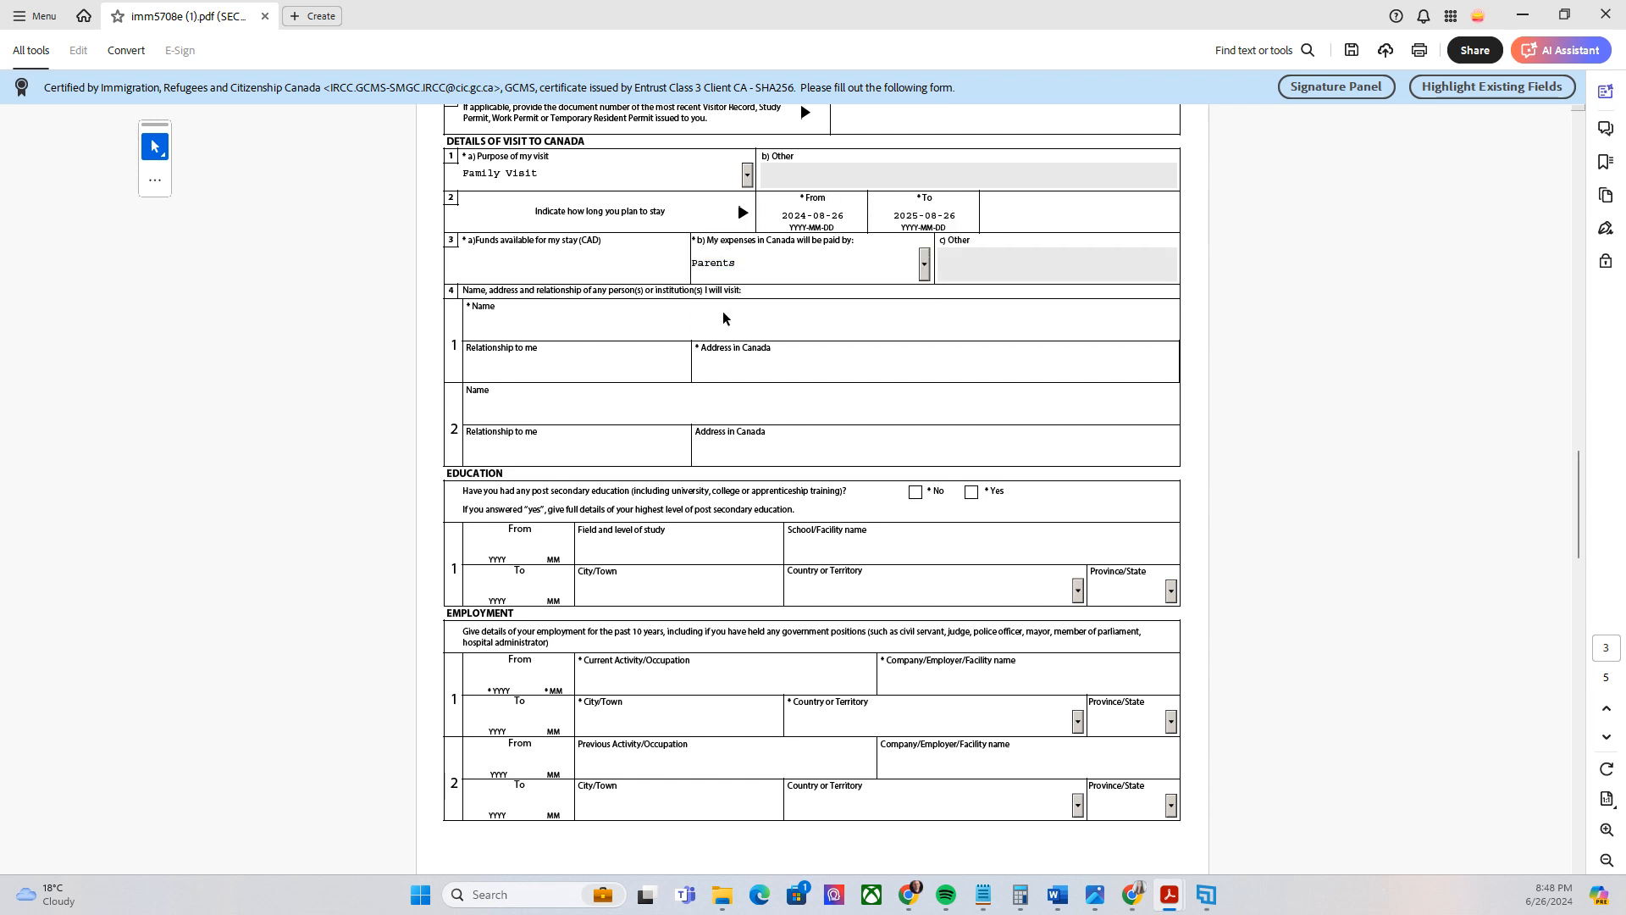
Step: Change who pays the expenses in Canada in question 3 to Other and select its explanation field
click(911, 277)
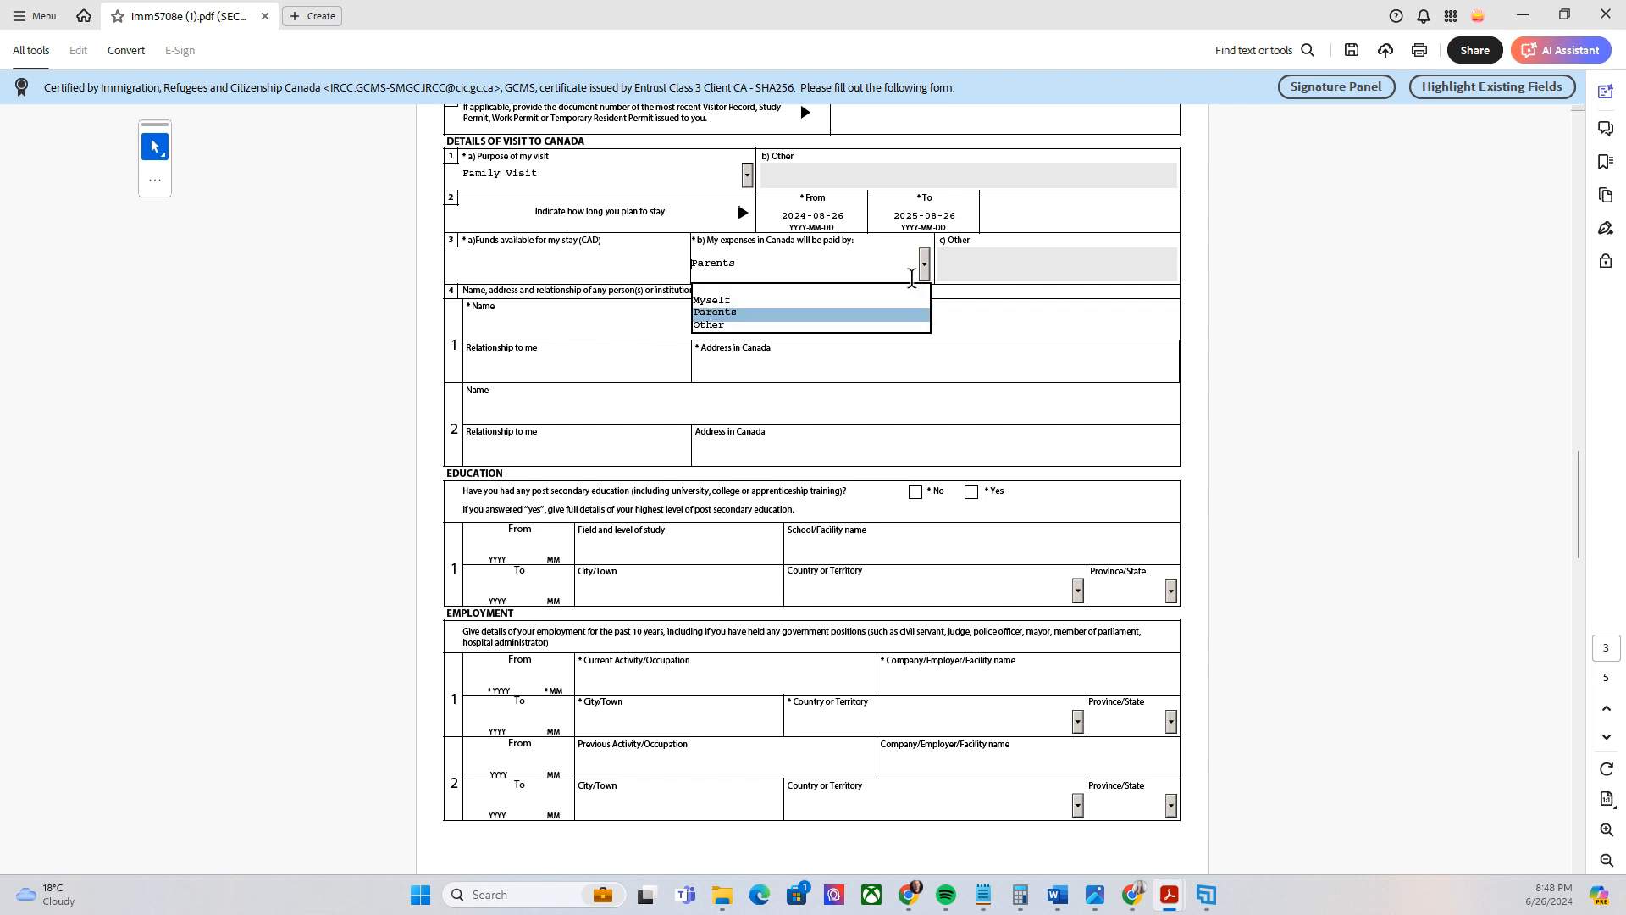
click(736, 325)
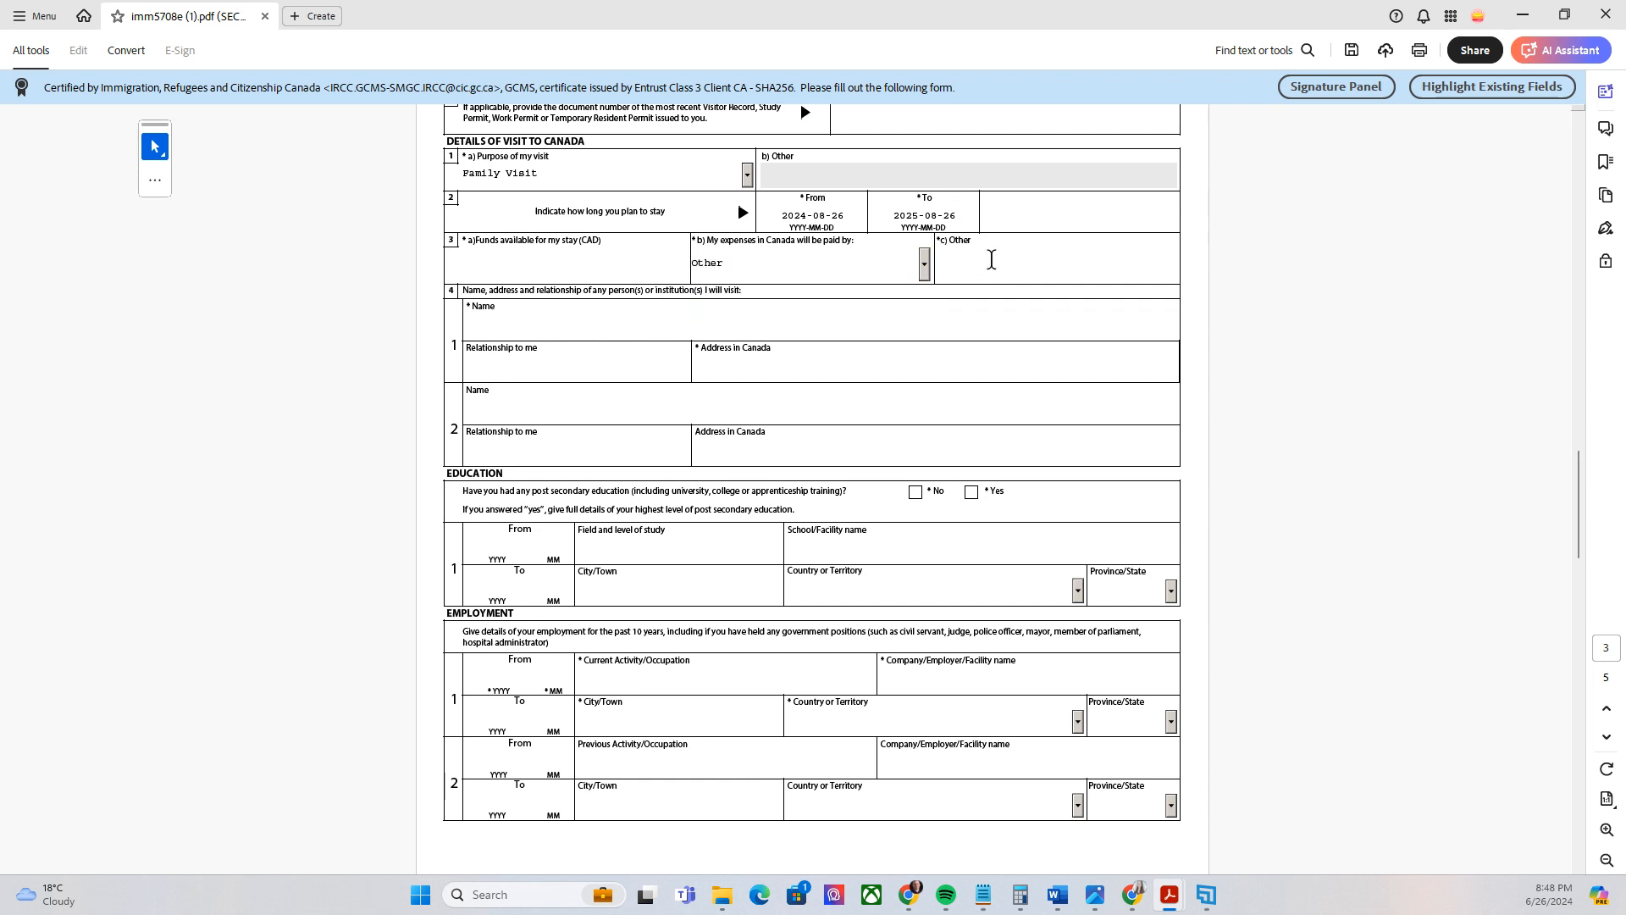
click(948, 258)
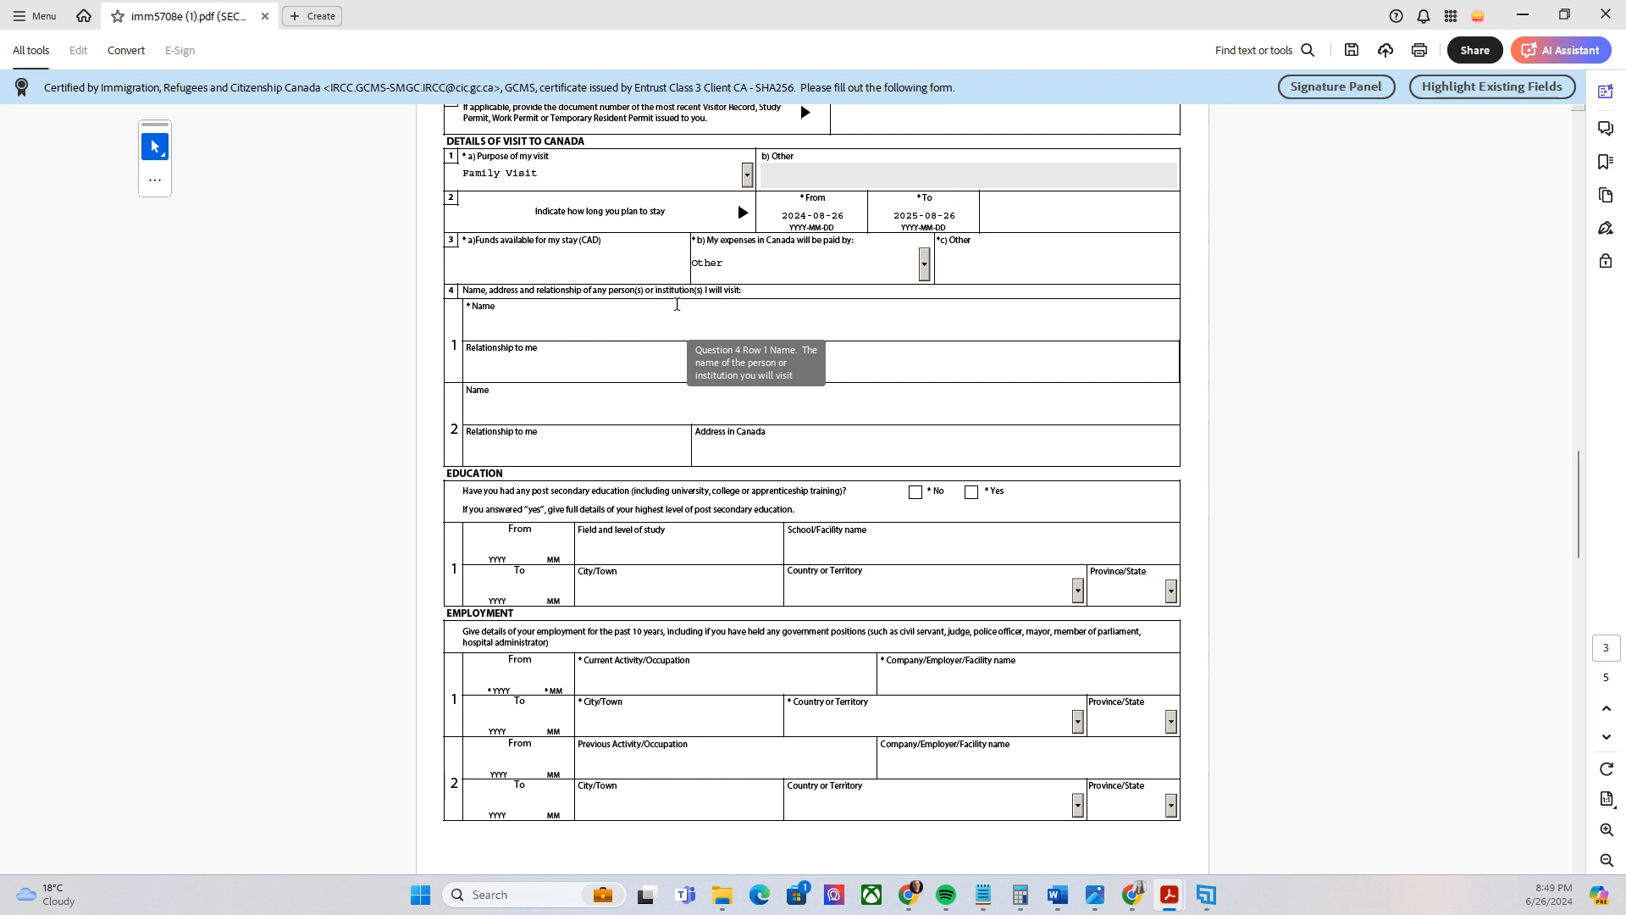
Step: Examine the fields for the person to visit in question 4 and the Education and Employment sections on page 3
click(558, 326)
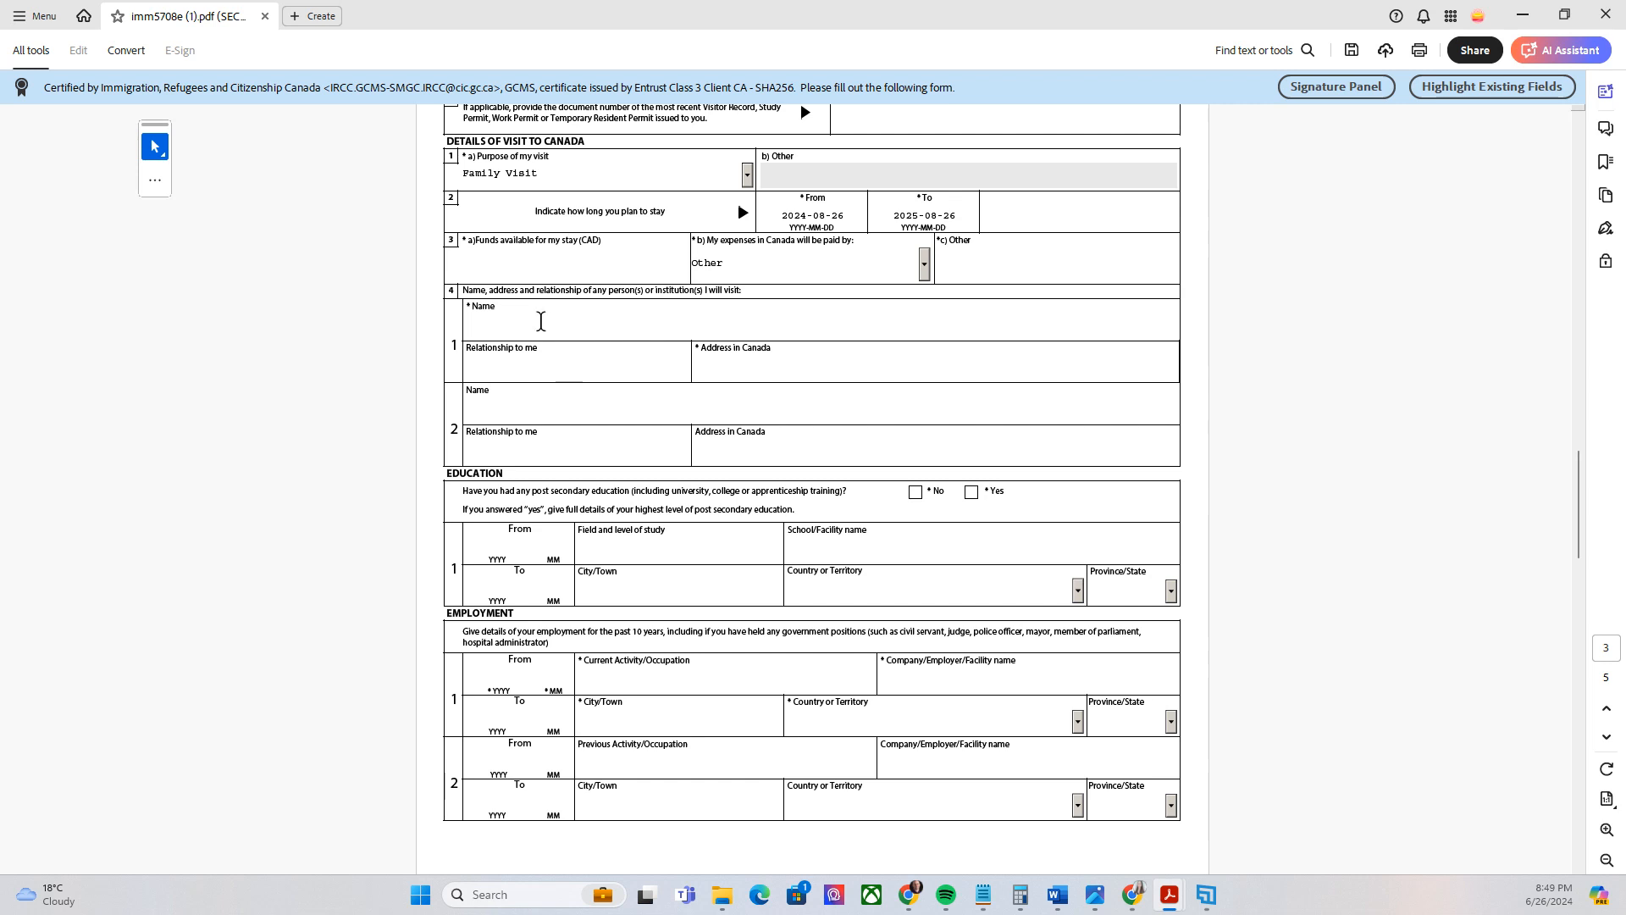
click(547, 320)
scroll(542, 323, down, 3)
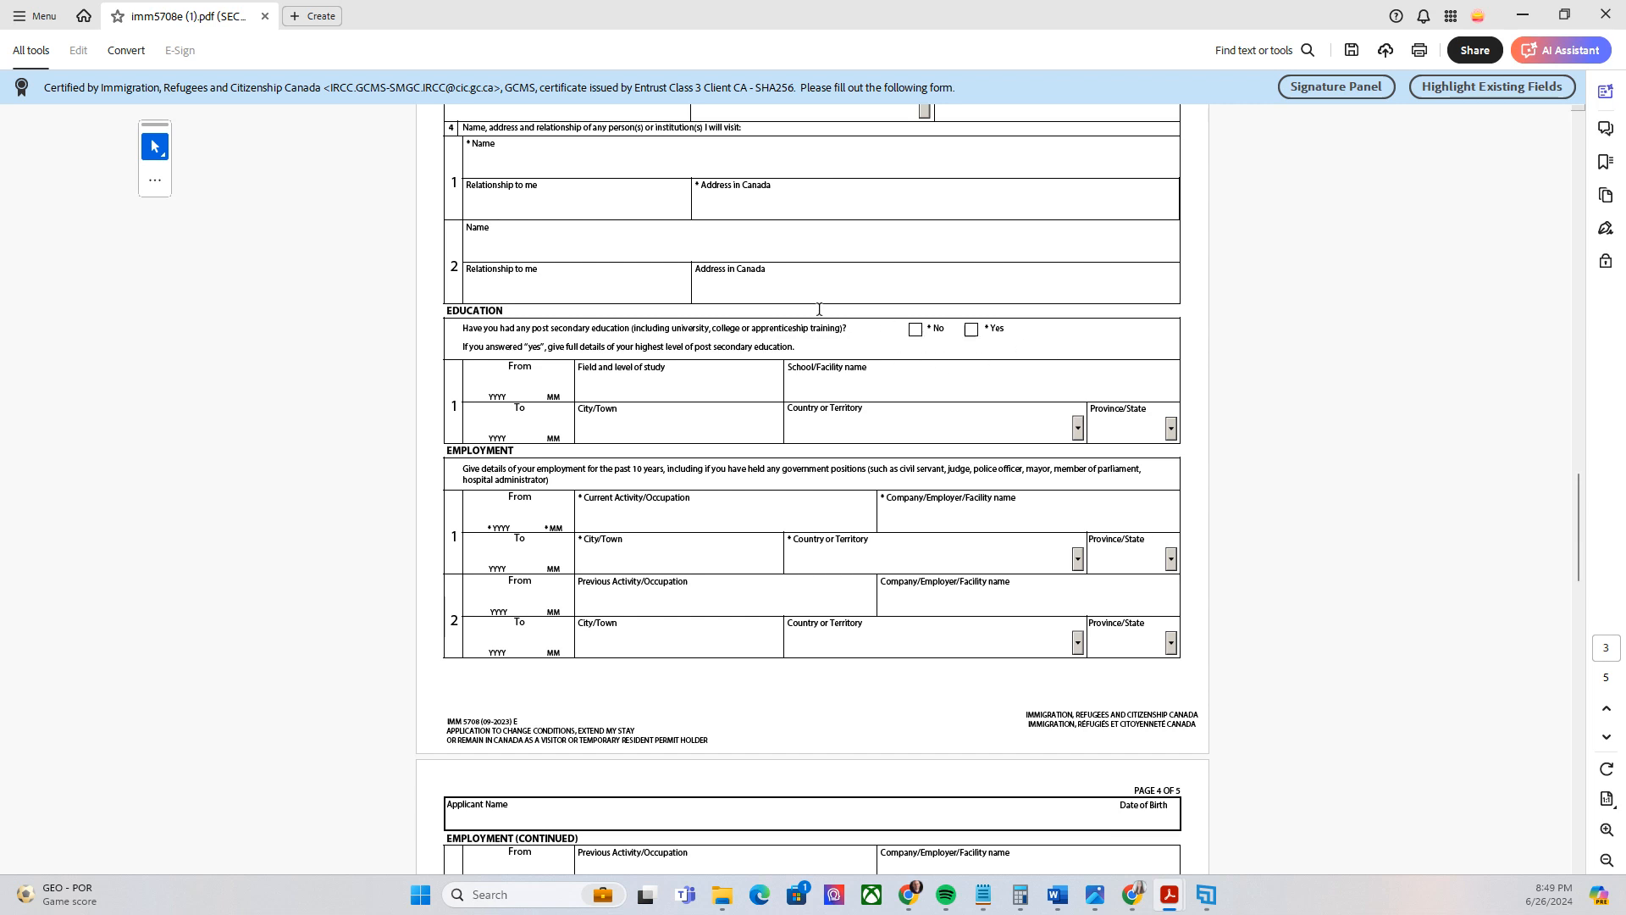
scroll(758, 345, down, 1)
click(617, 347)
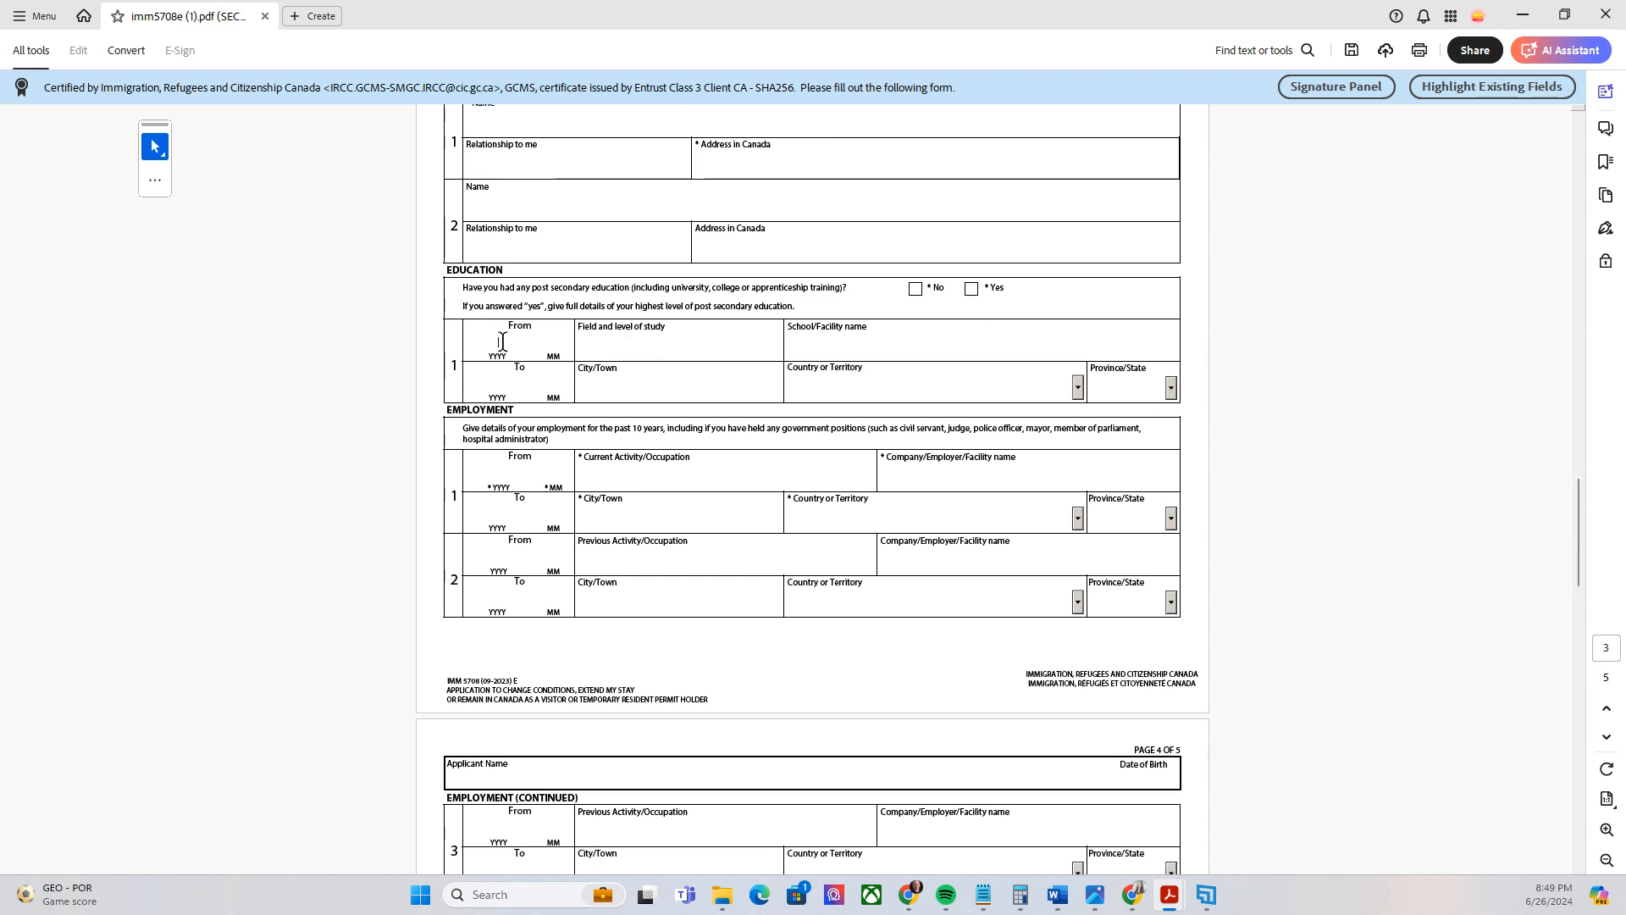
click(630, 385)
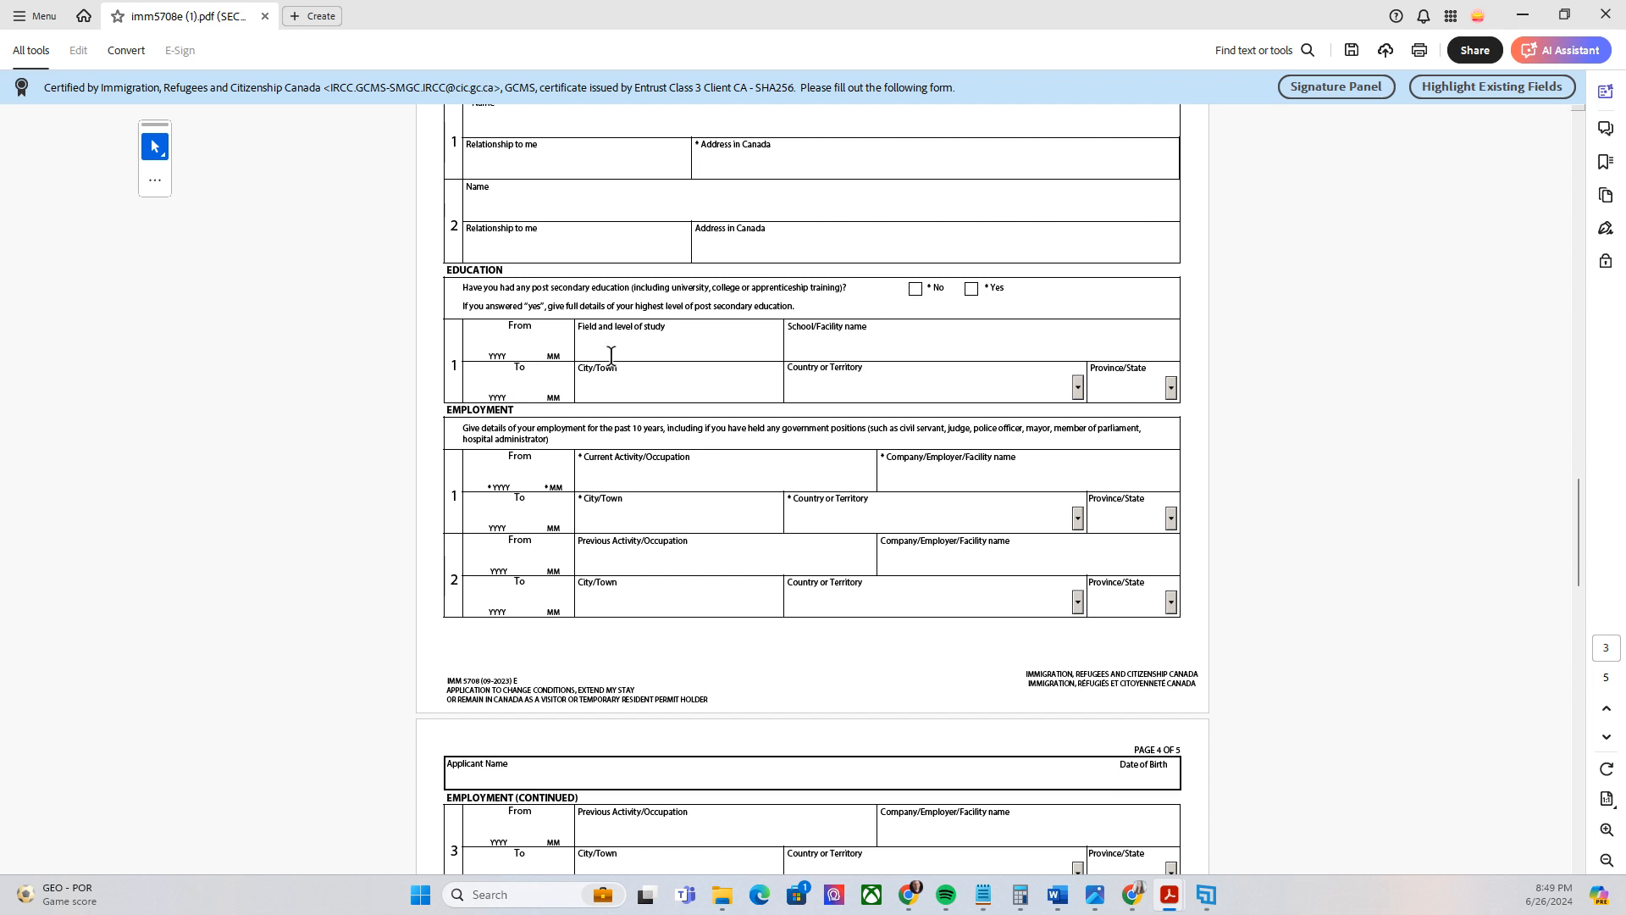
scroll(610, 343, down, 2)
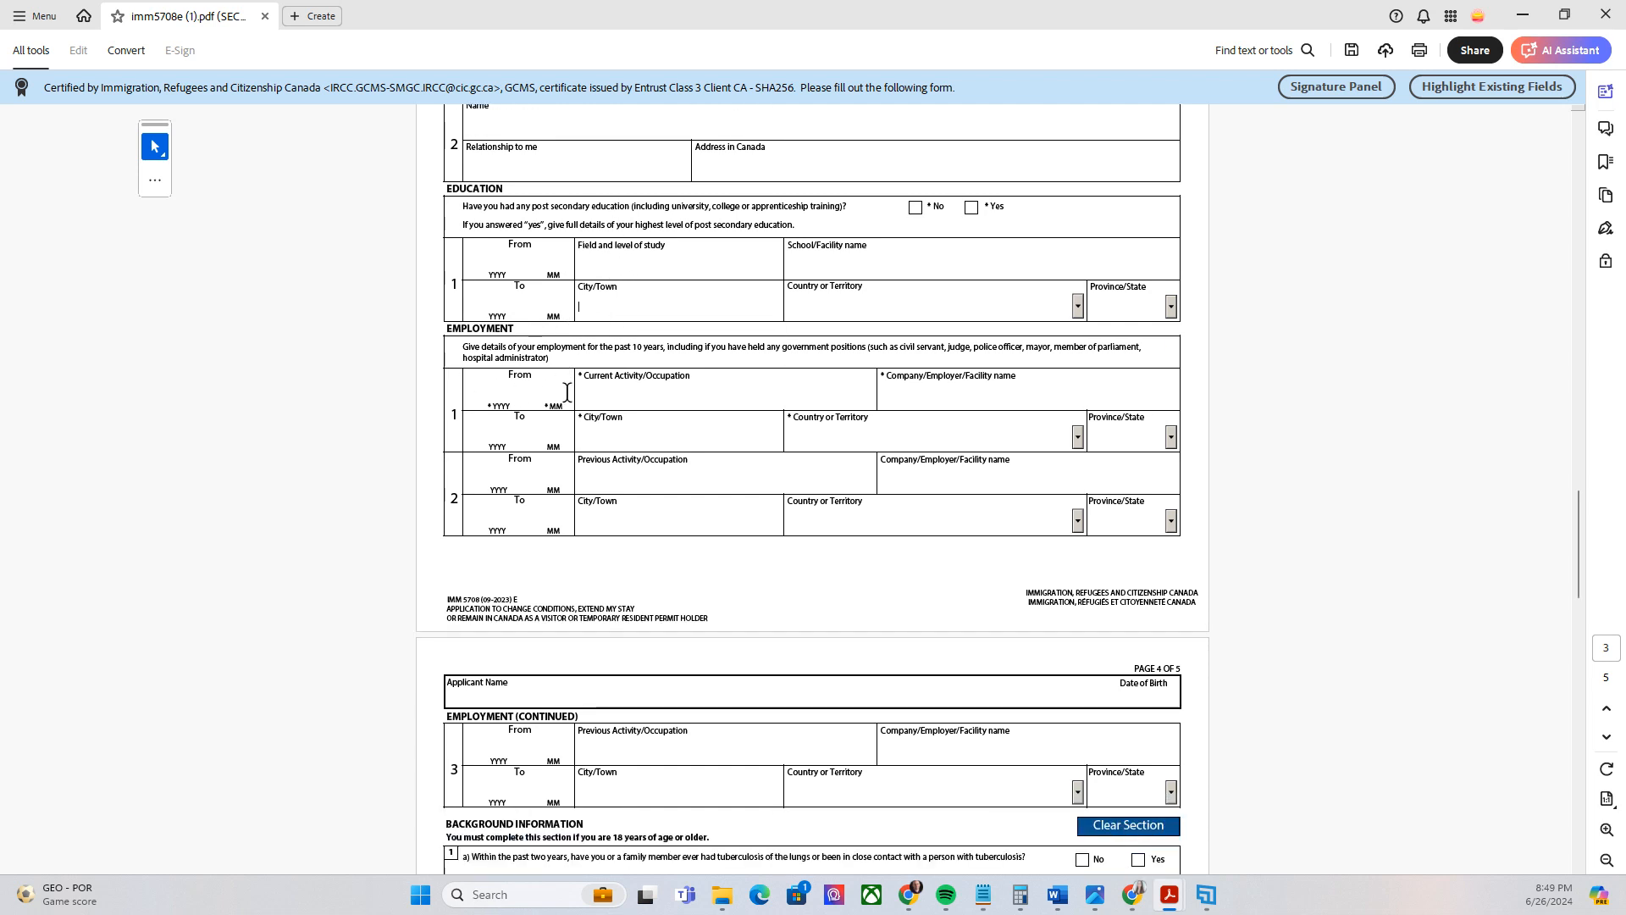
click(515, 391)
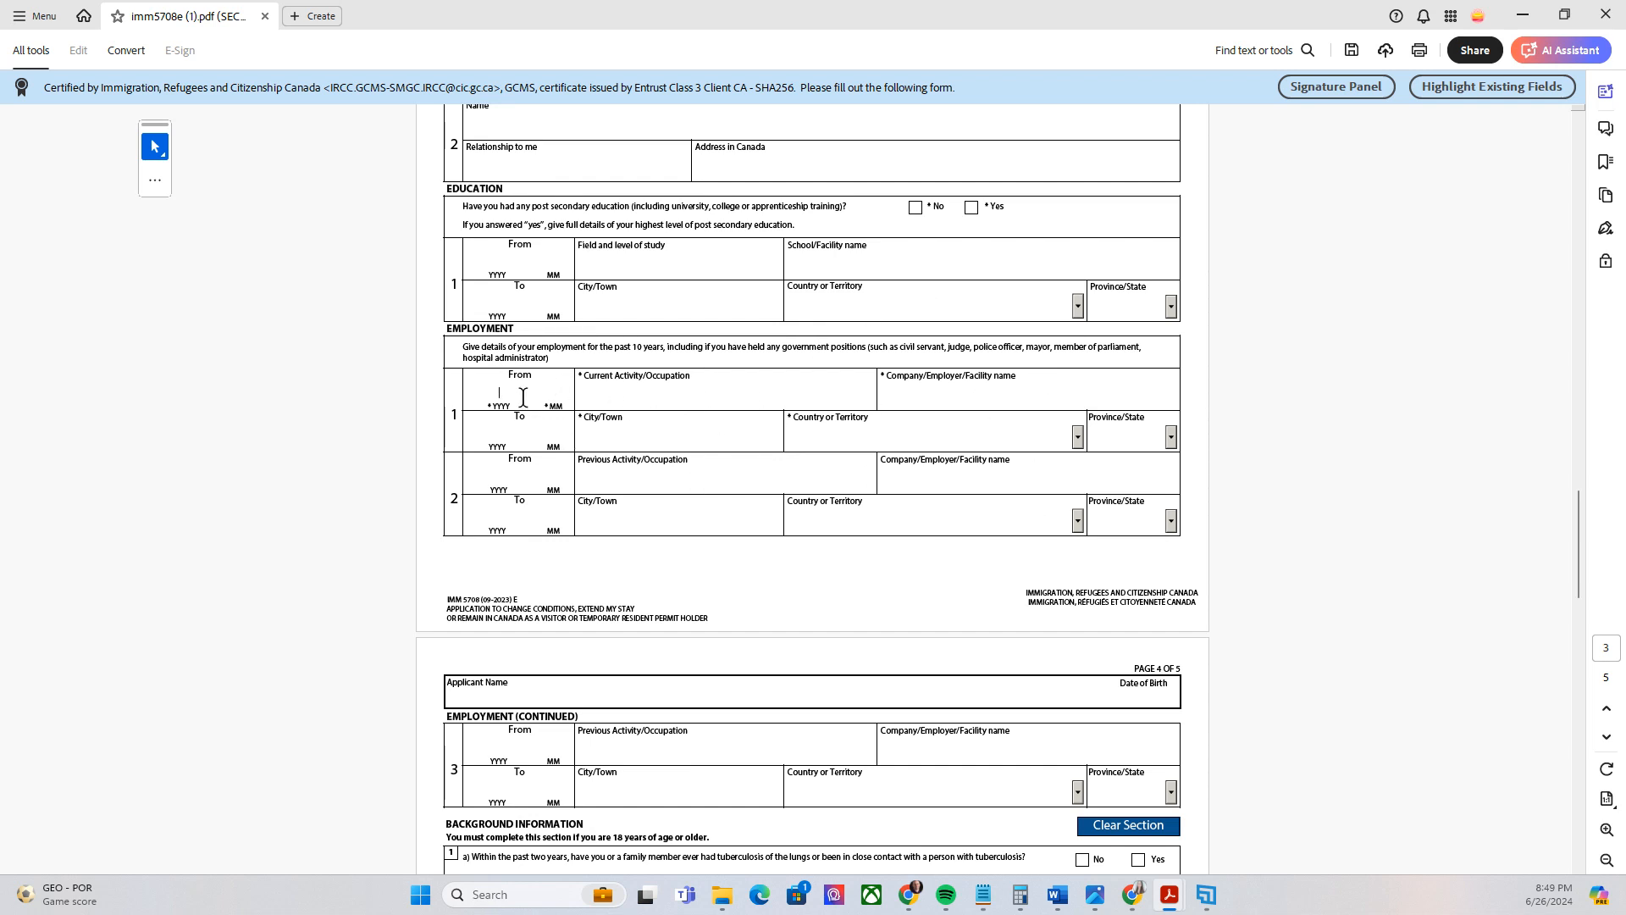
click(585, 385)
scroll(567, 445, down, 1)
scroll(567, 441, up, 1)
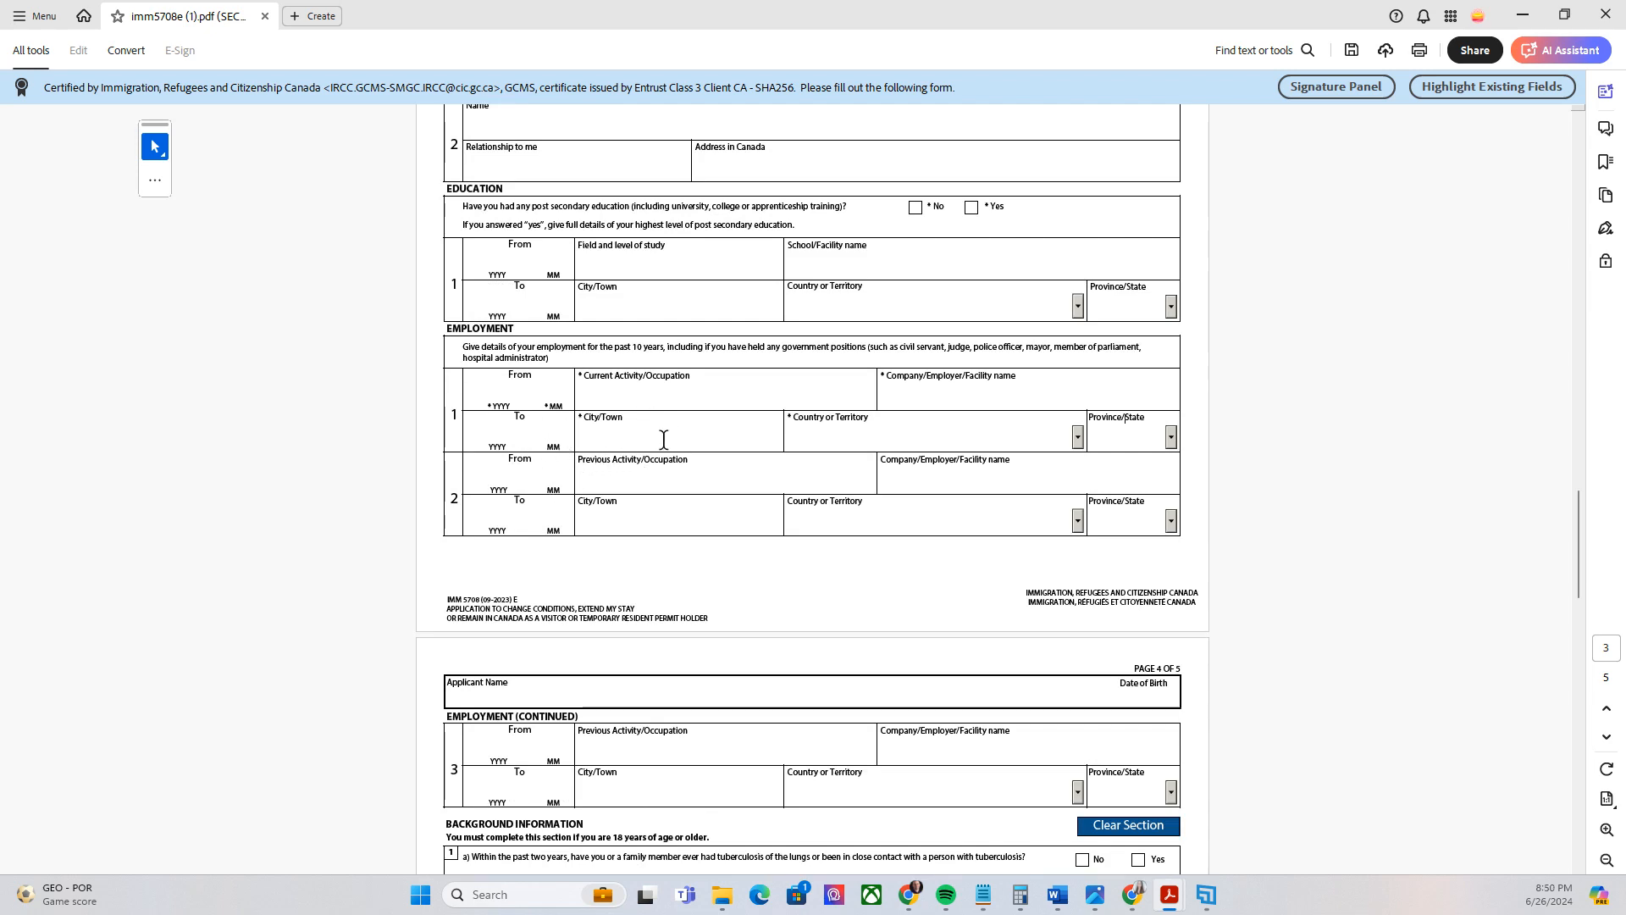
Step: Examine the continued Employment section and the Background Information questions through to page 5
scroll(655, 442, down, 7)
scroll(728, 394, down, 4)
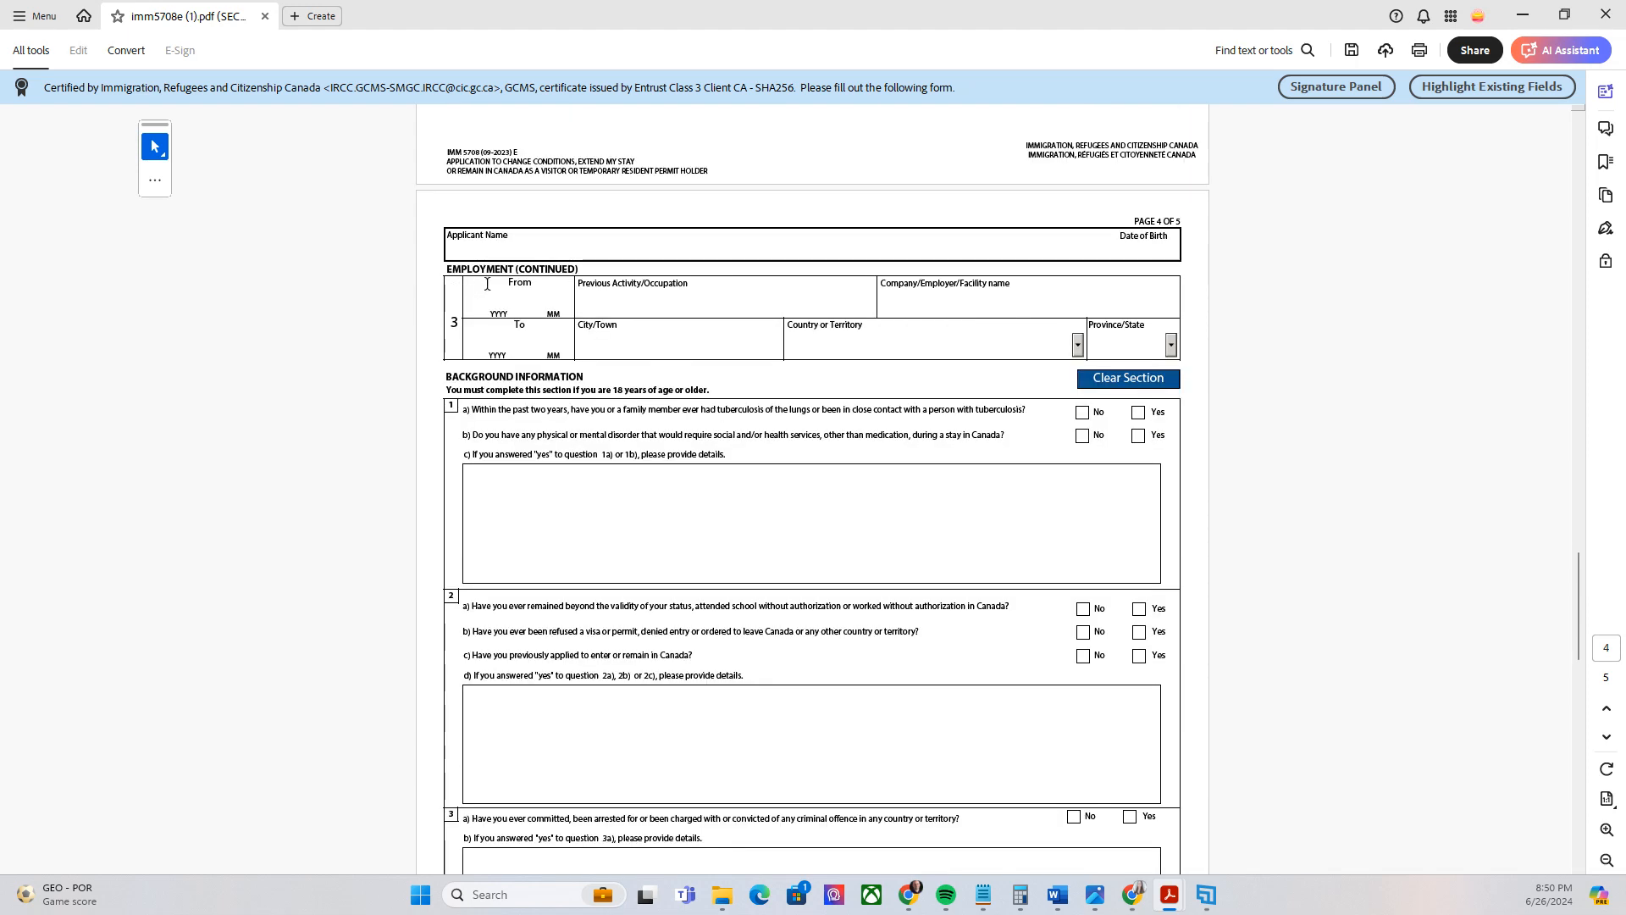
scroll(516, 282, down, 4)
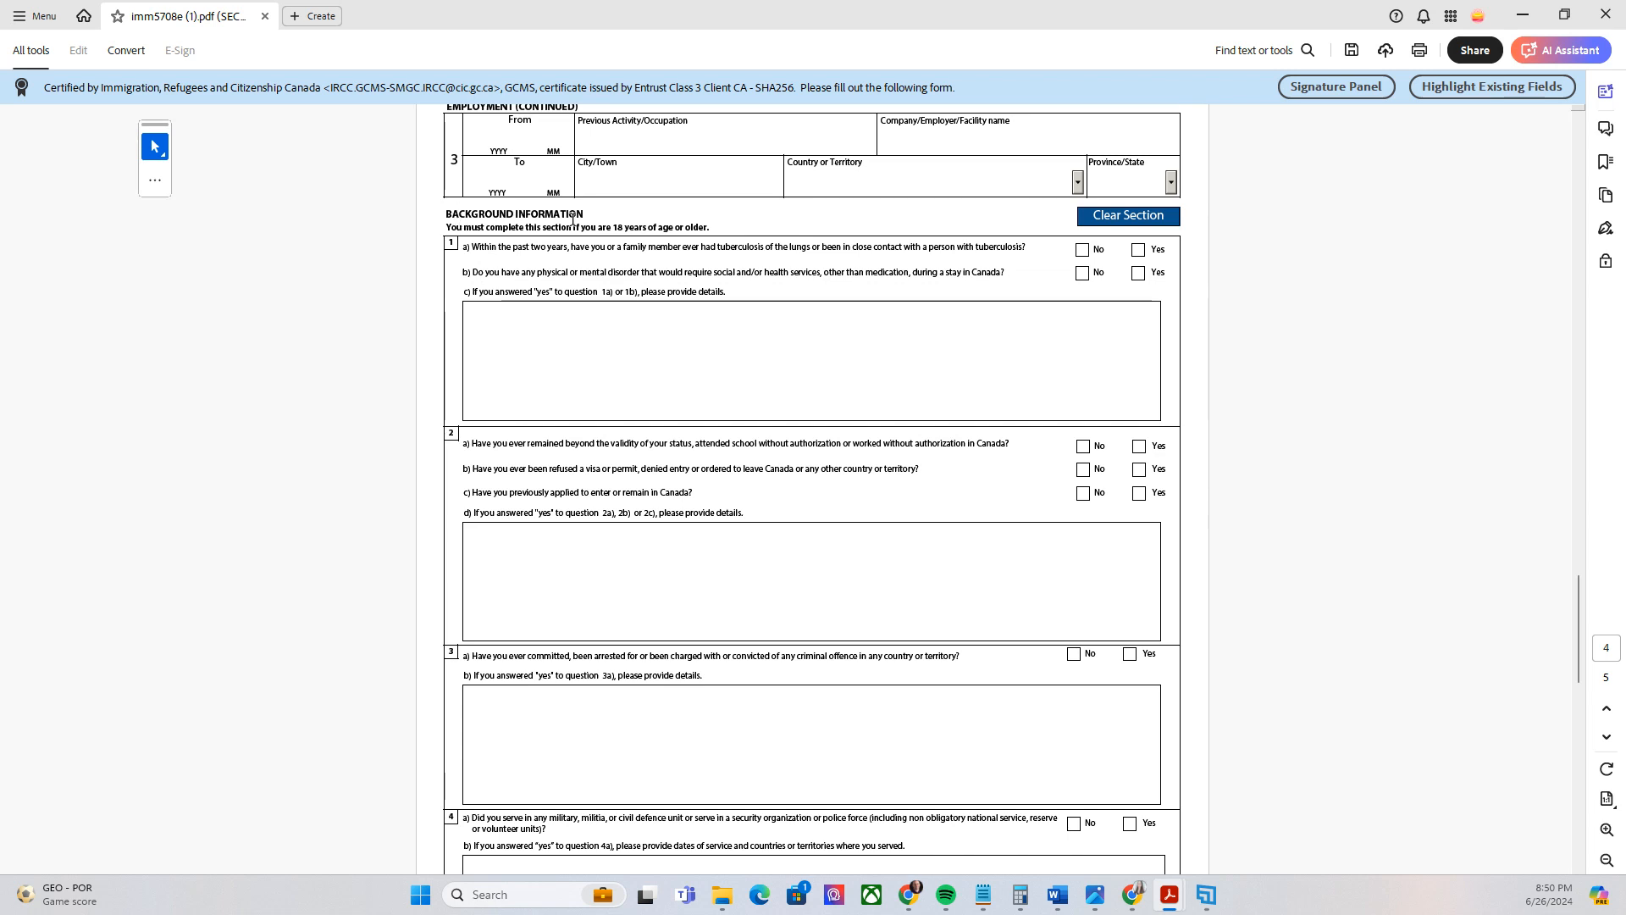
scroll(681, 228, down, 1)
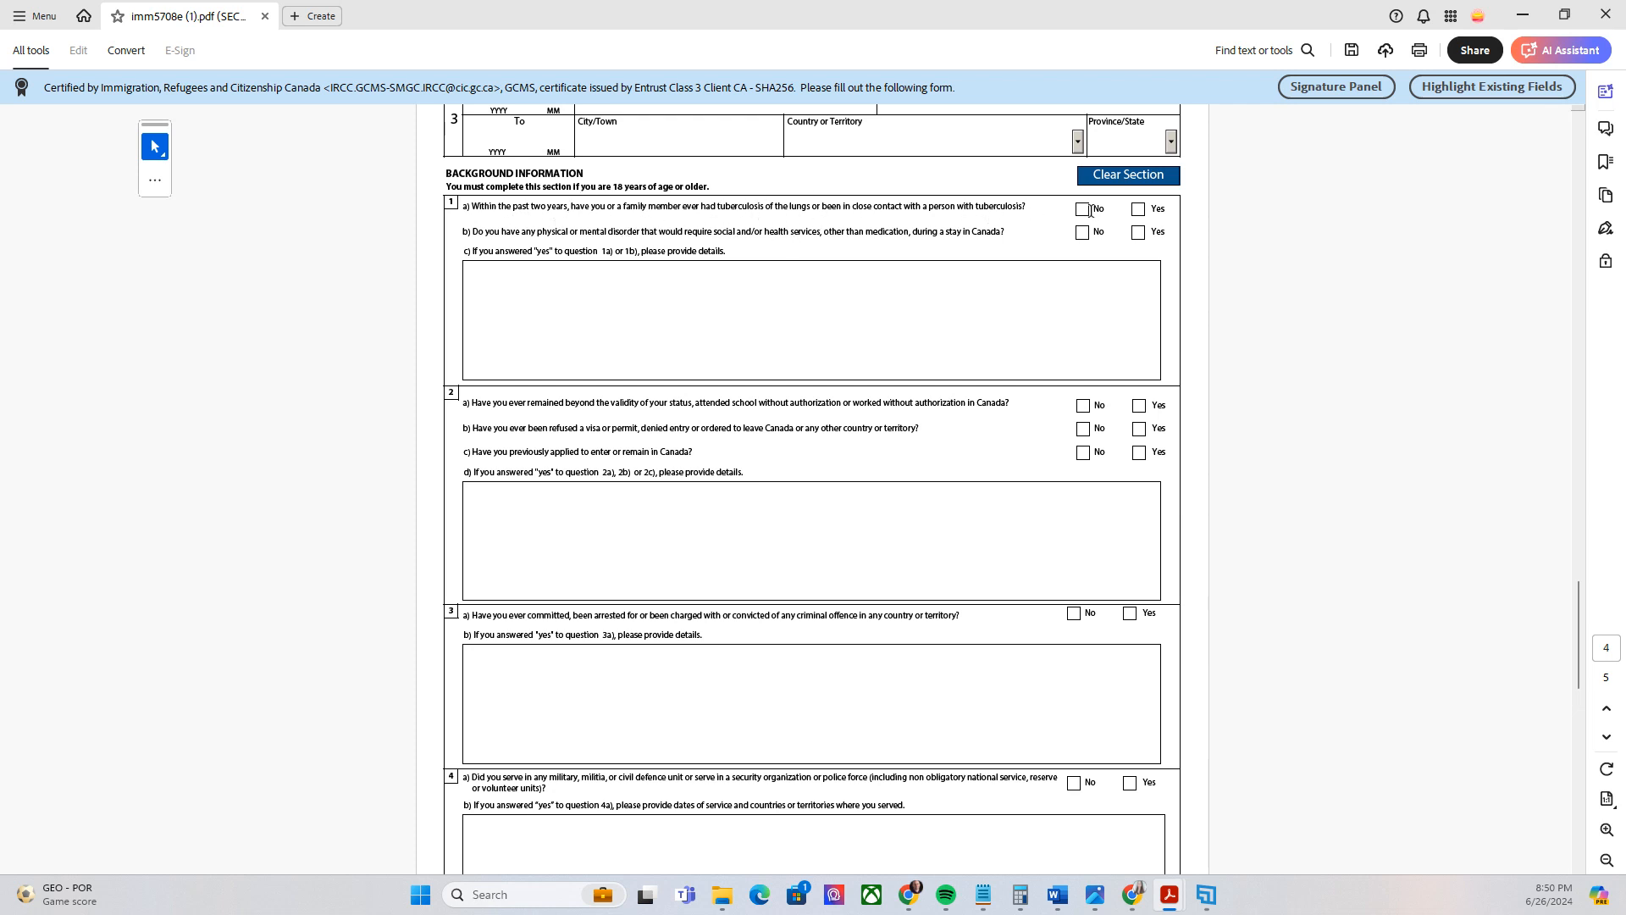
scroll(1064, 279, down, 2)
scroll(1061, 290, up, 2)
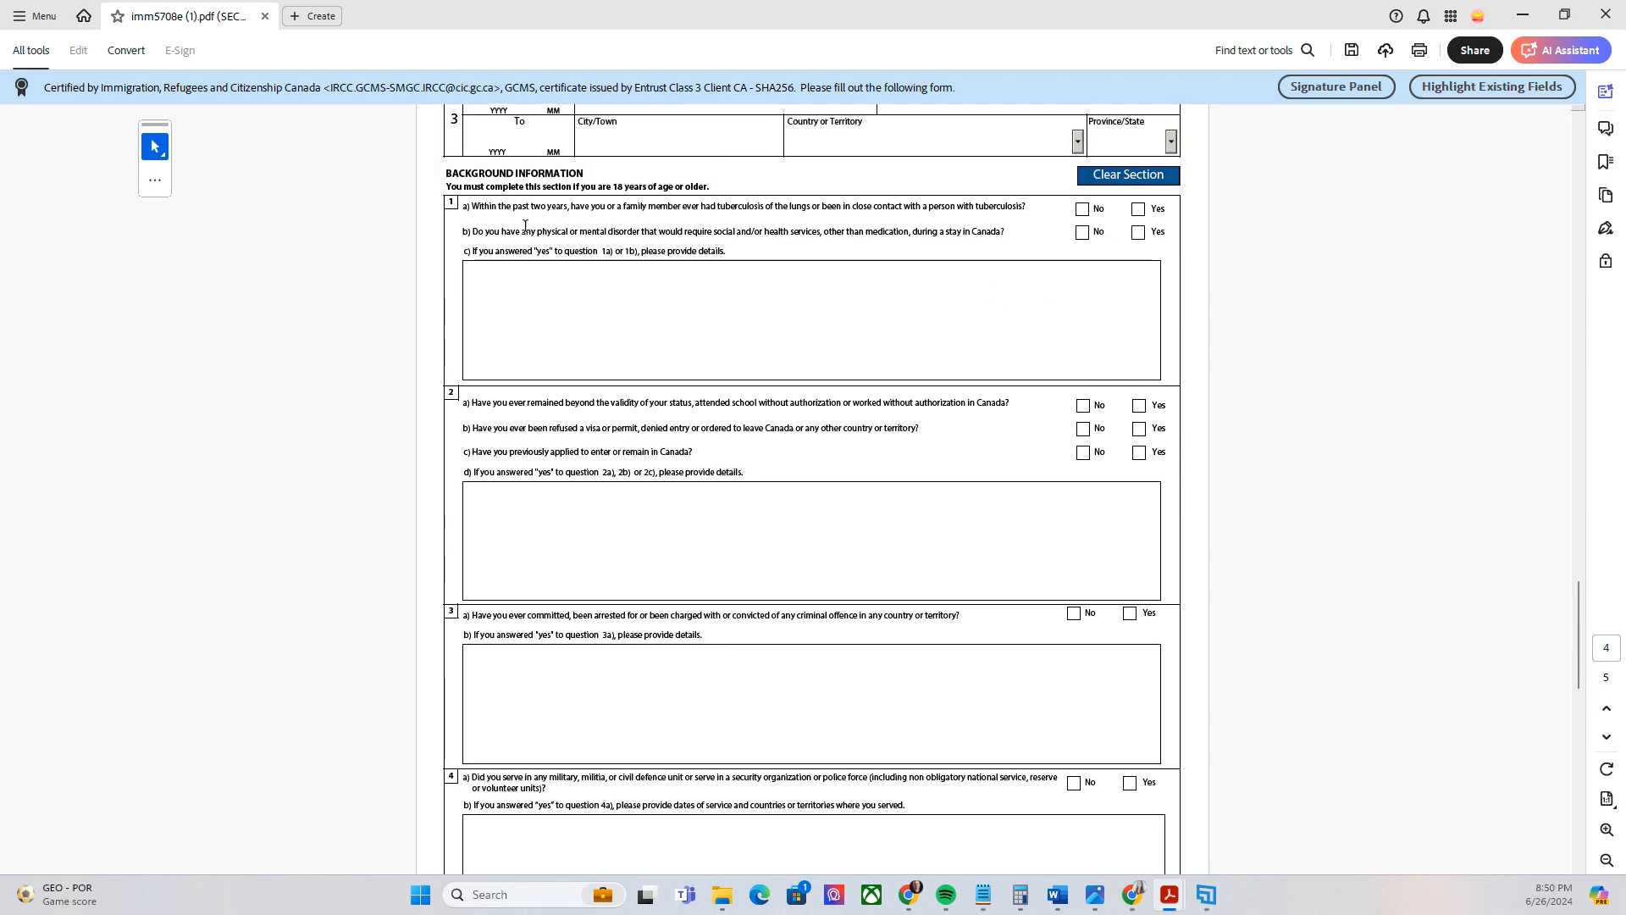
scroll(681, 309, down, 3)
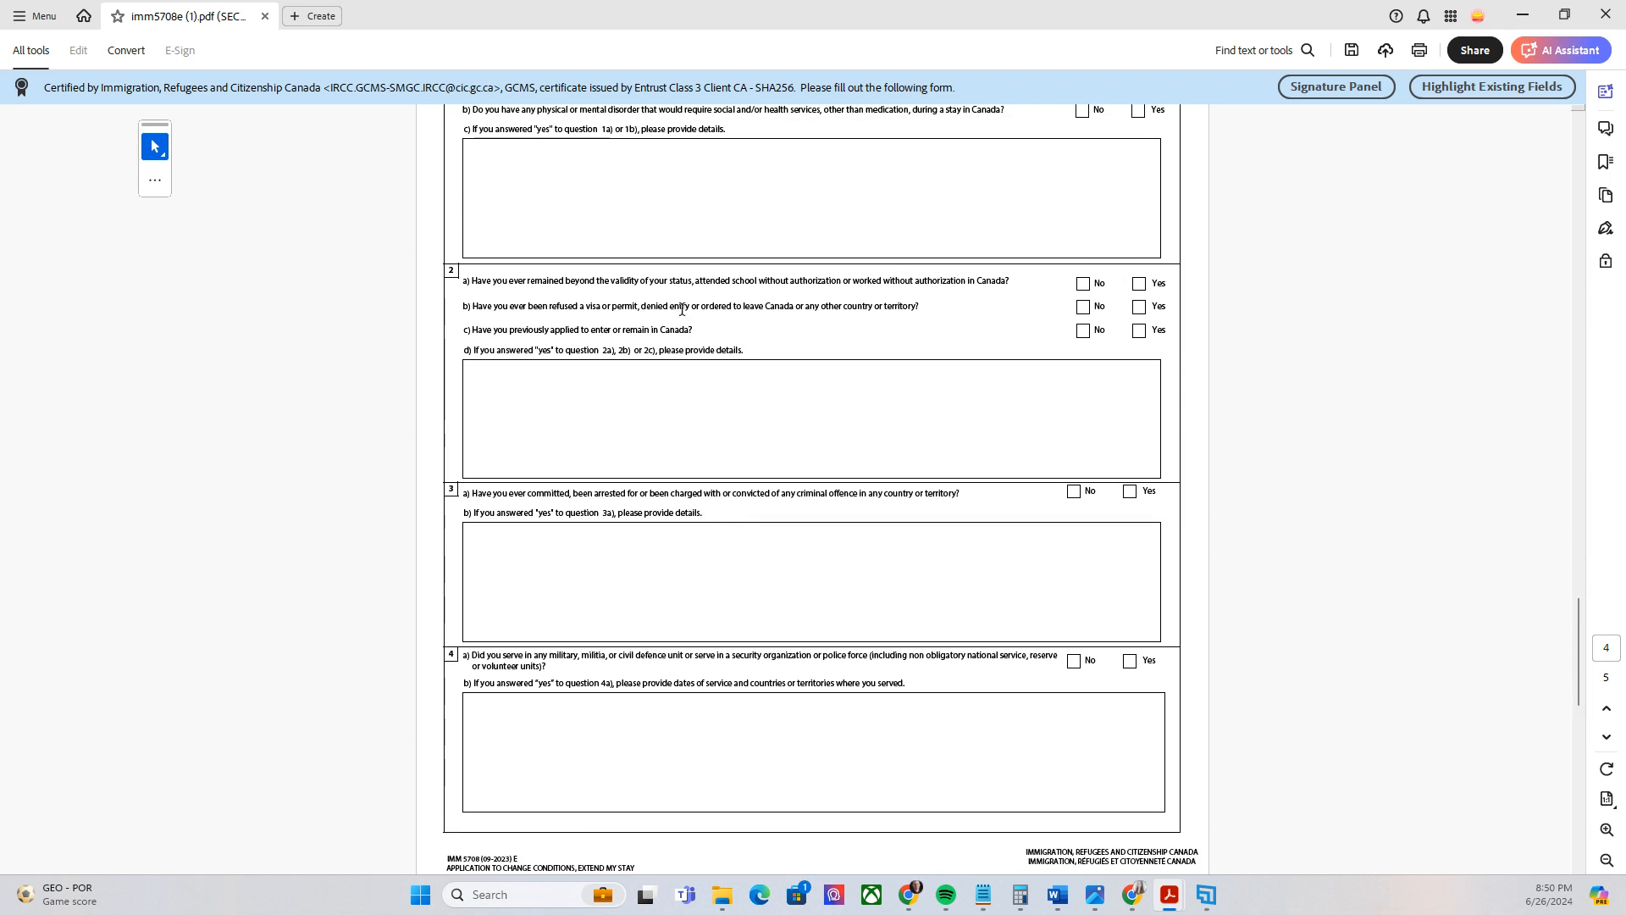
scroll(682, 309, down, 16)
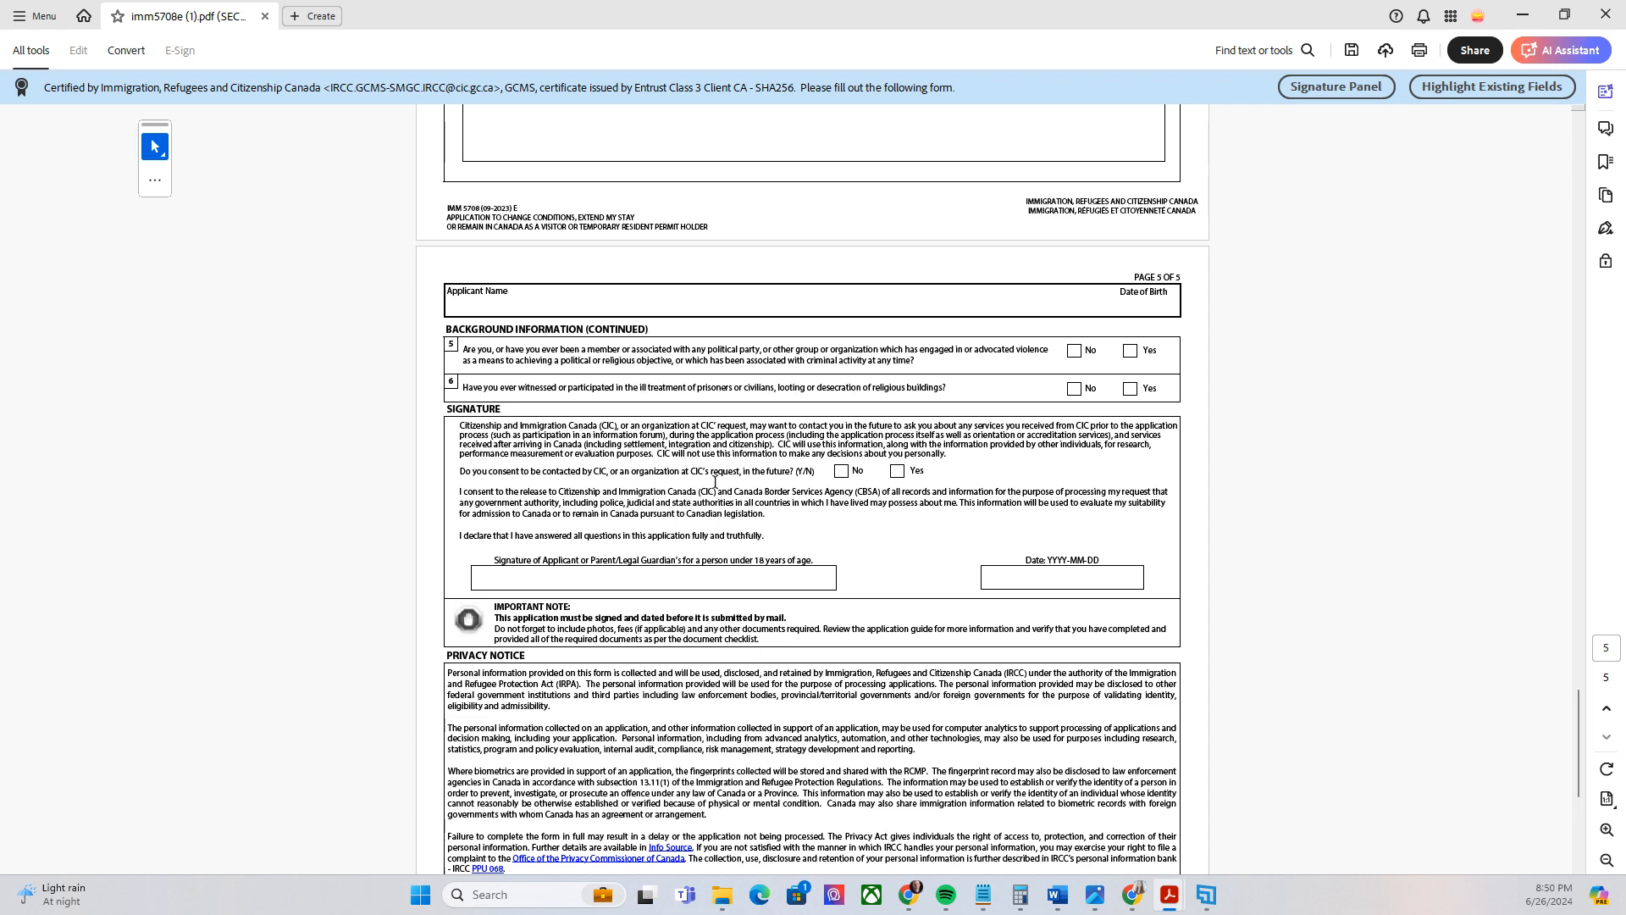
Step: Answer Yes to being contacted by CIC in the Signature section and date the application 2024-06-26
click(897, 472)
click(707, 603)
scroll(941, 534, up, 1)
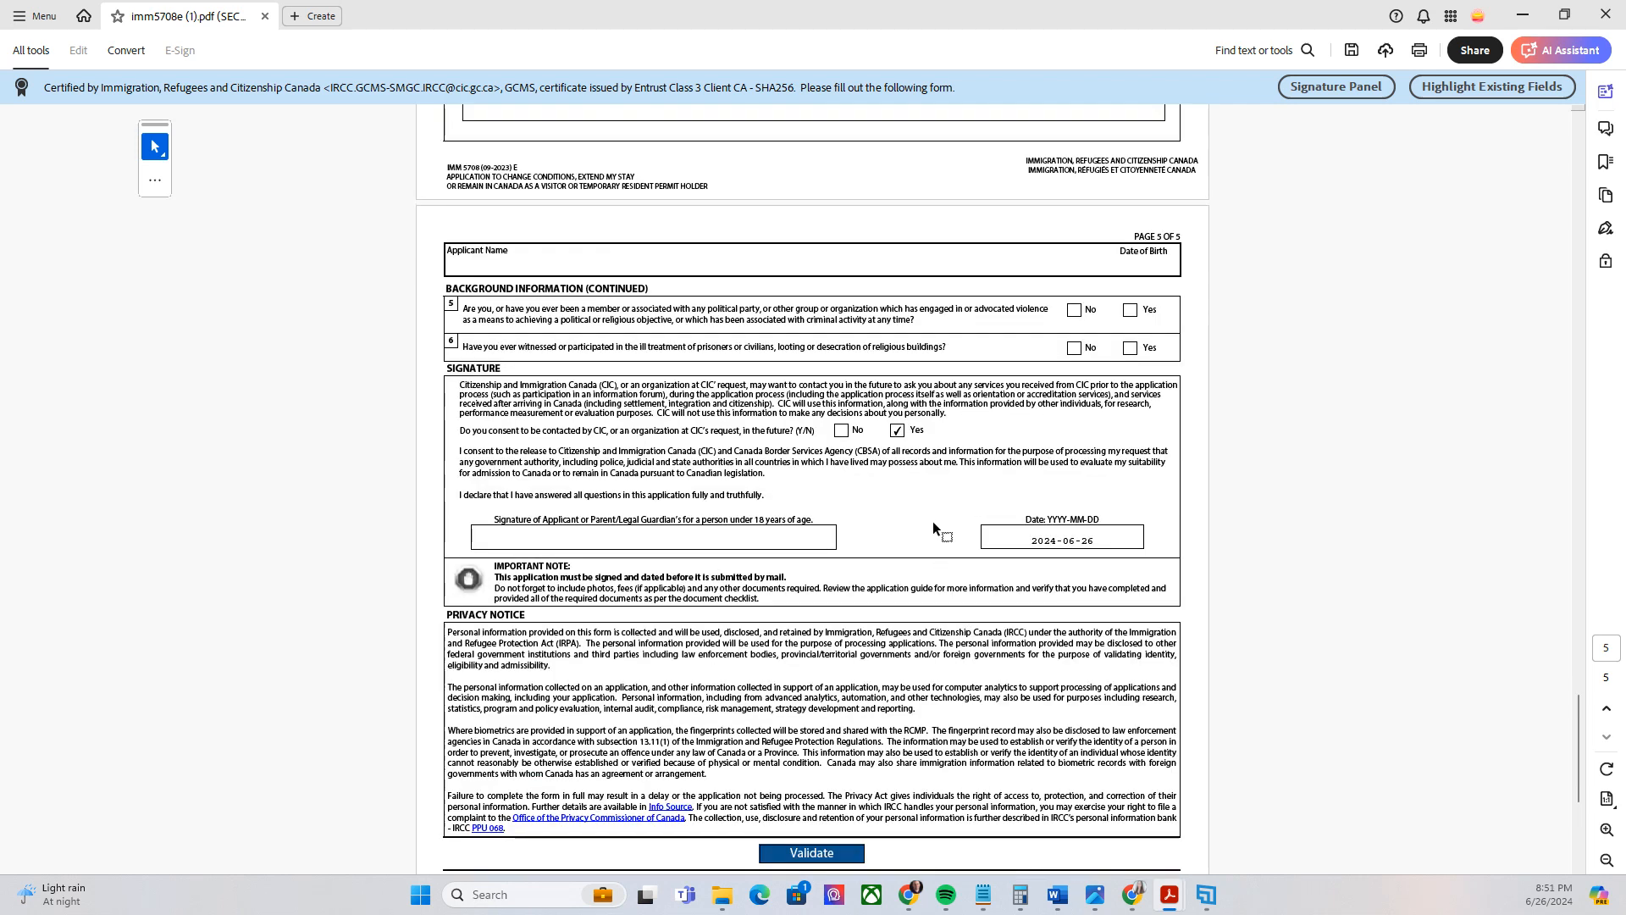
Step: Look over the signature block and Privacy Notice on page 5, and validate the form
scroll(982, 499, down, 1)
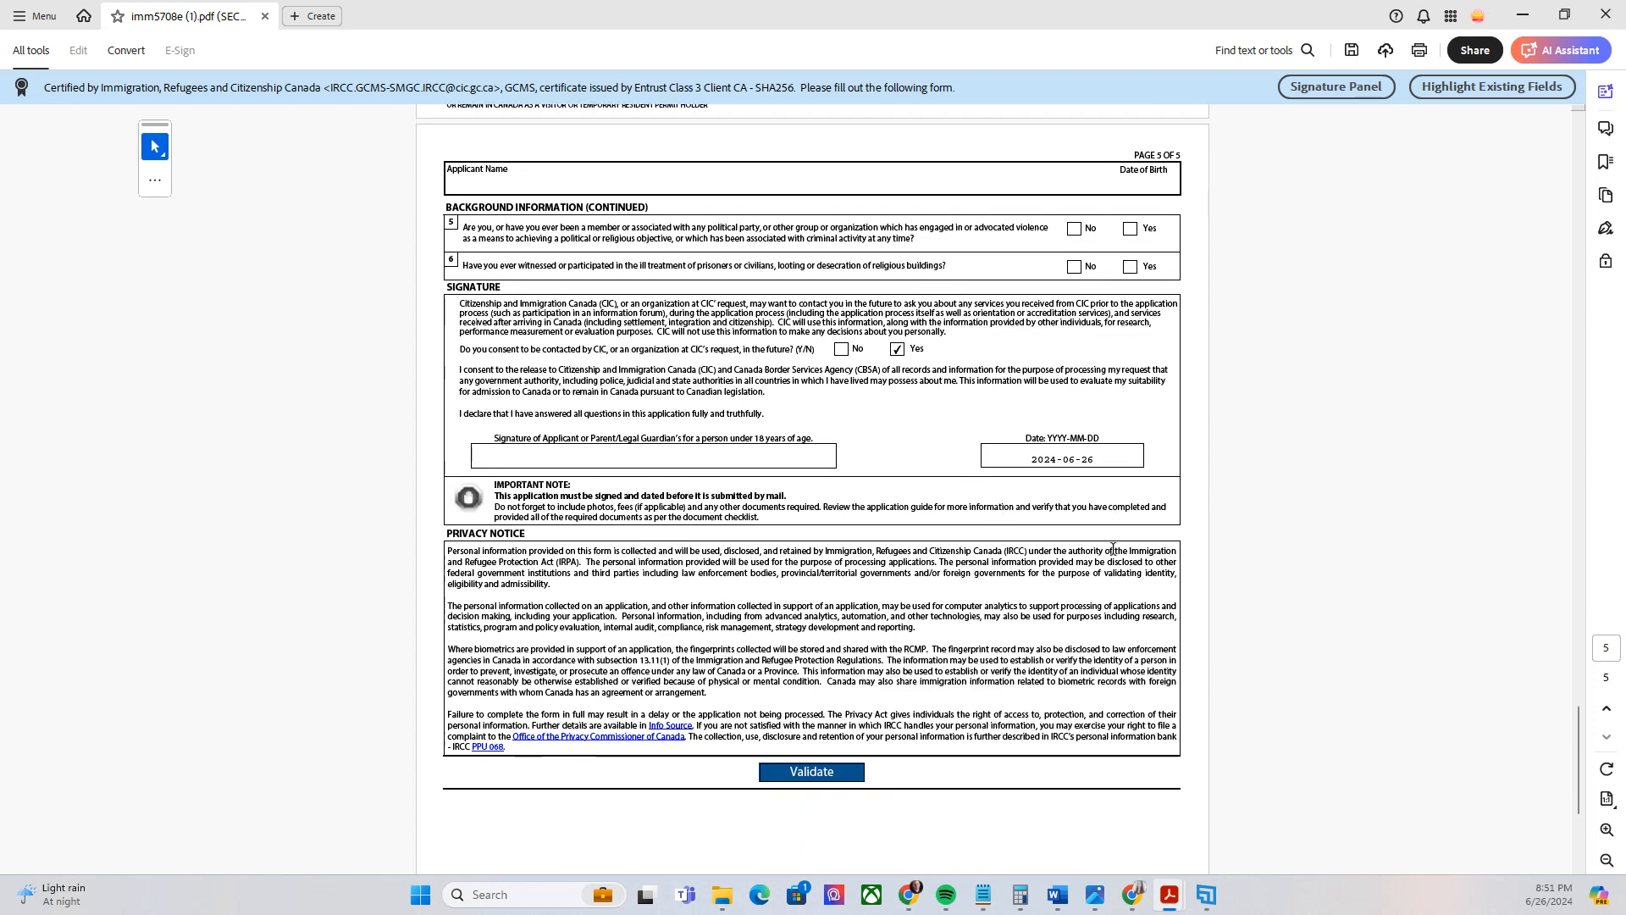
scroll(1016, 593, down, 1)
scroll(933, 654, up, 1)
scroll(933, 654, up, 5)
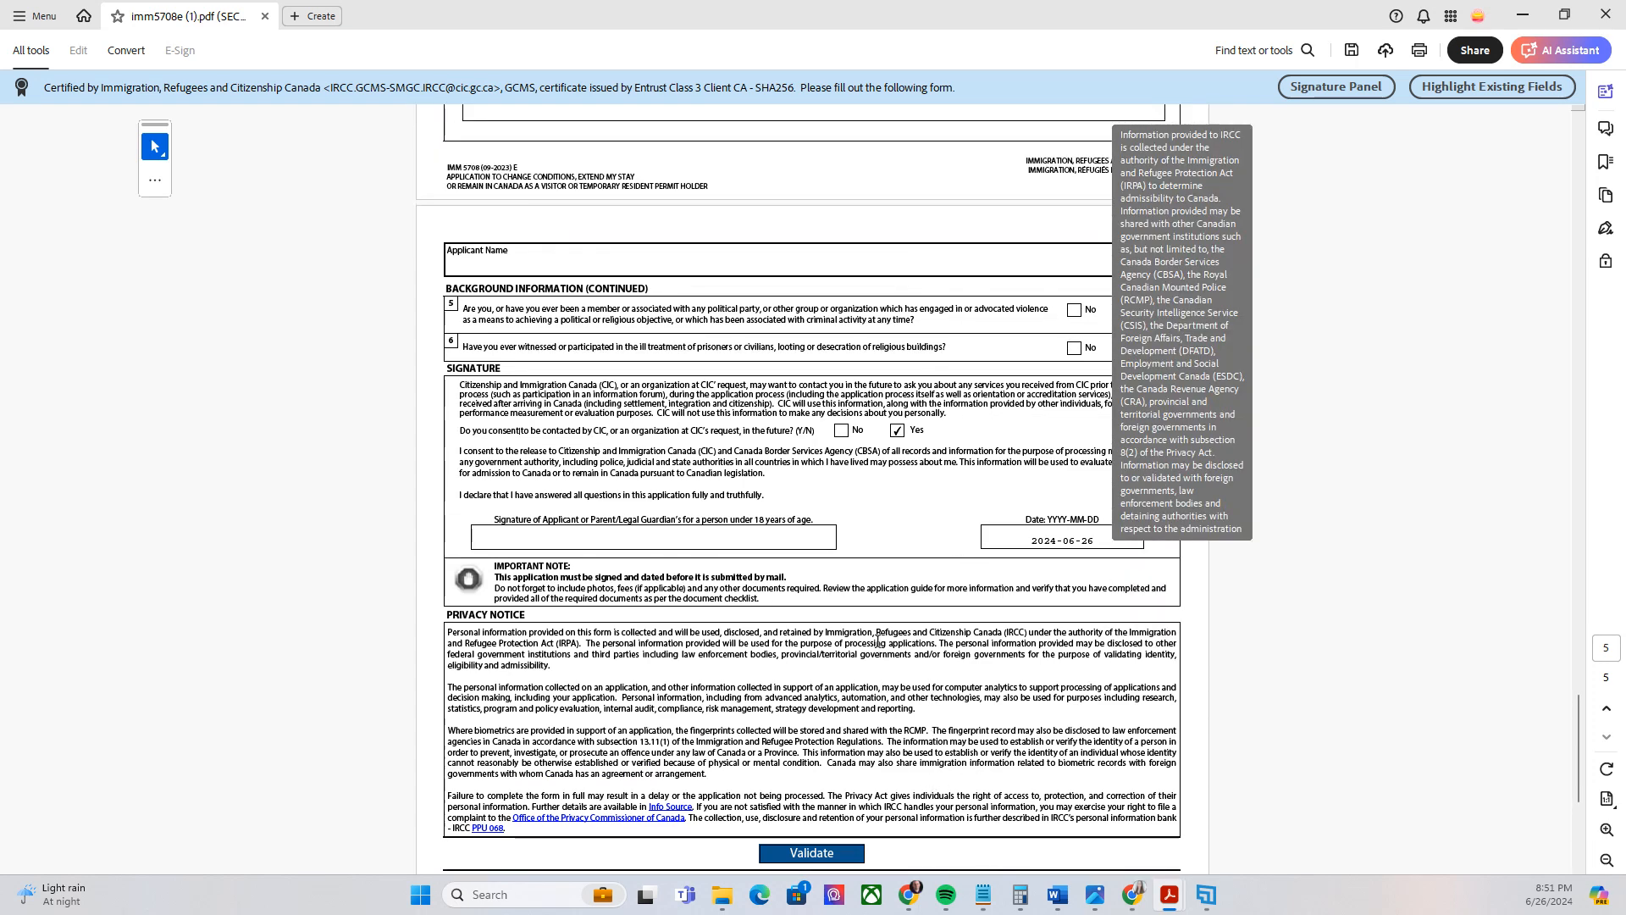
drag(1577, 702, 1582, 770)
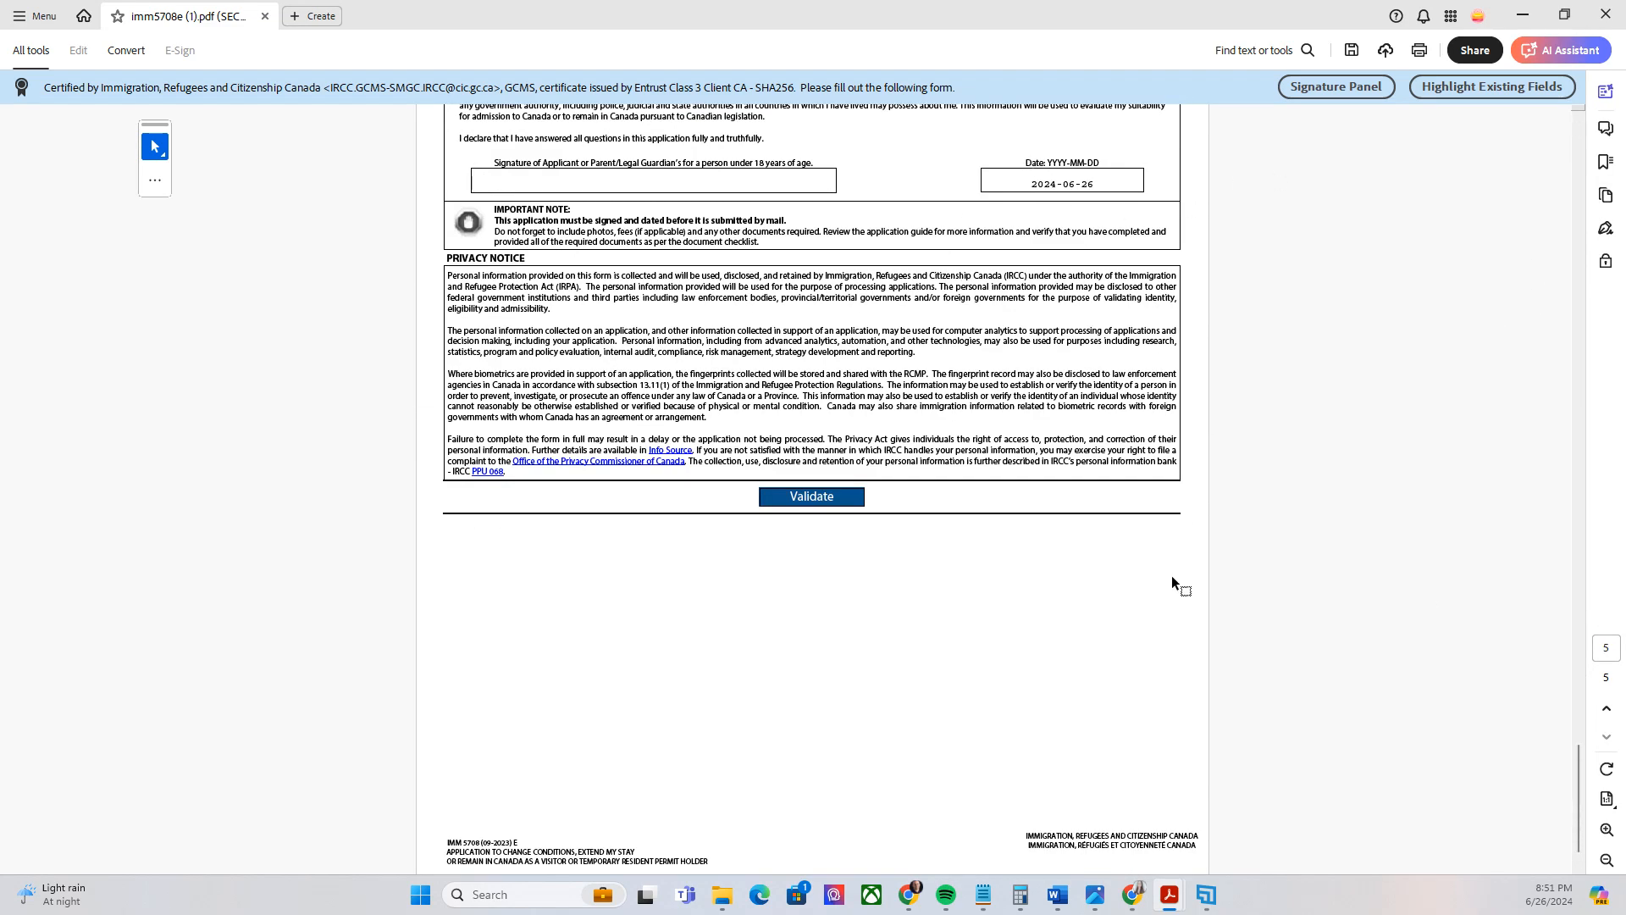
scroll(1178, 583, up, 2)
scroll(819, 457, up, 1)
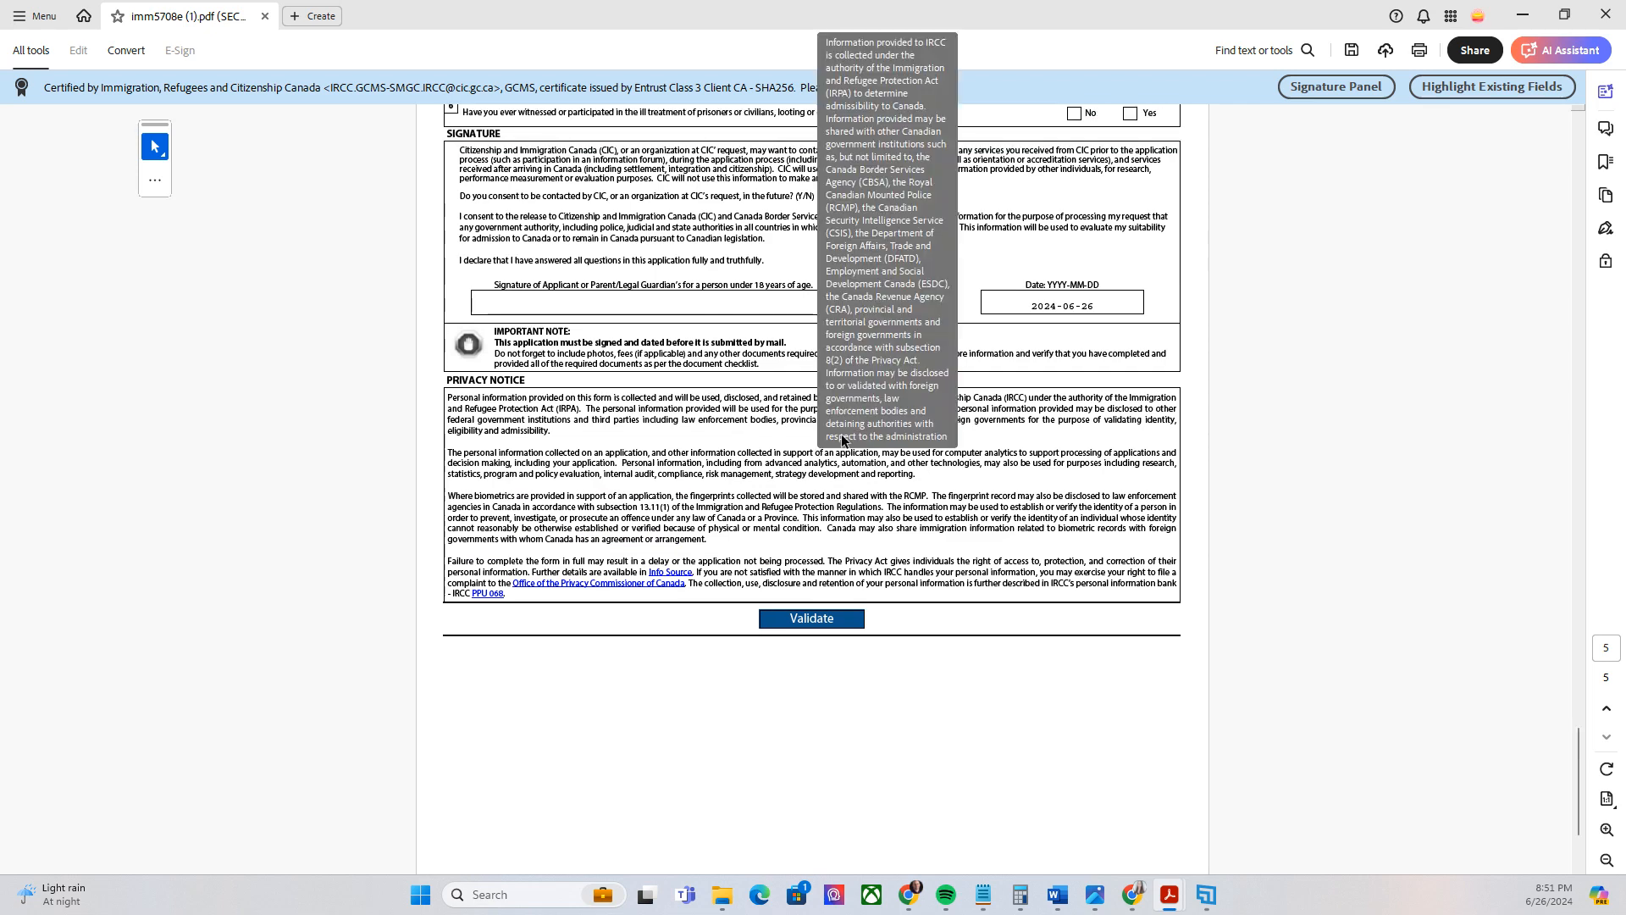
scroll(856, 454, down, 1)
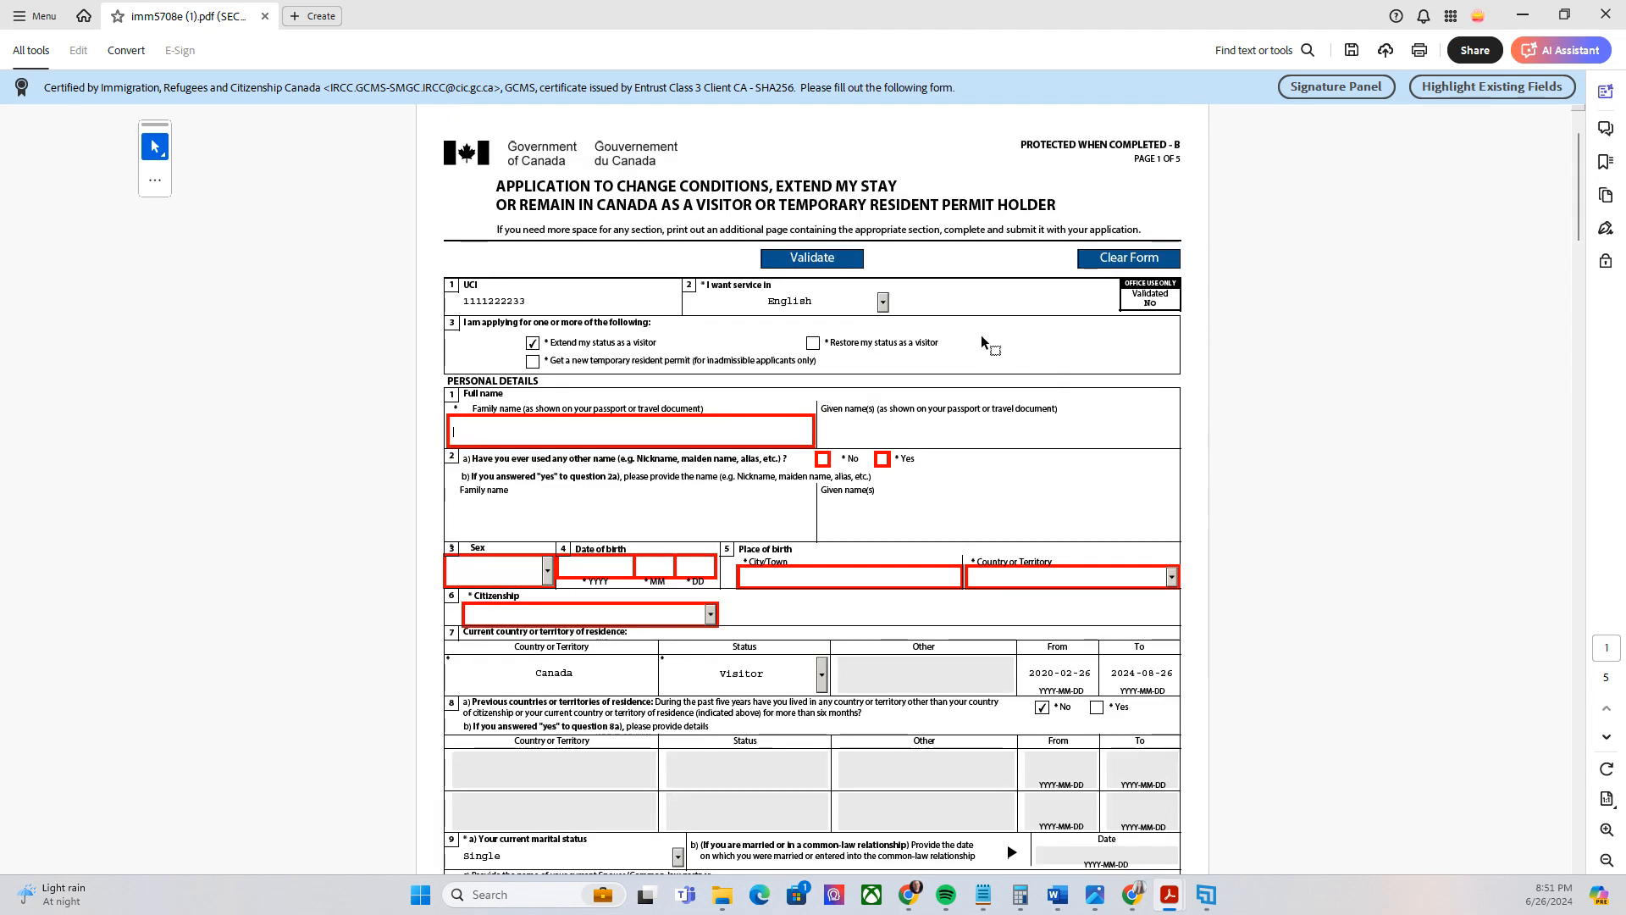
Step: Check the whole form for required fields flagged by the validation
scroll(982, 341, down, 15)
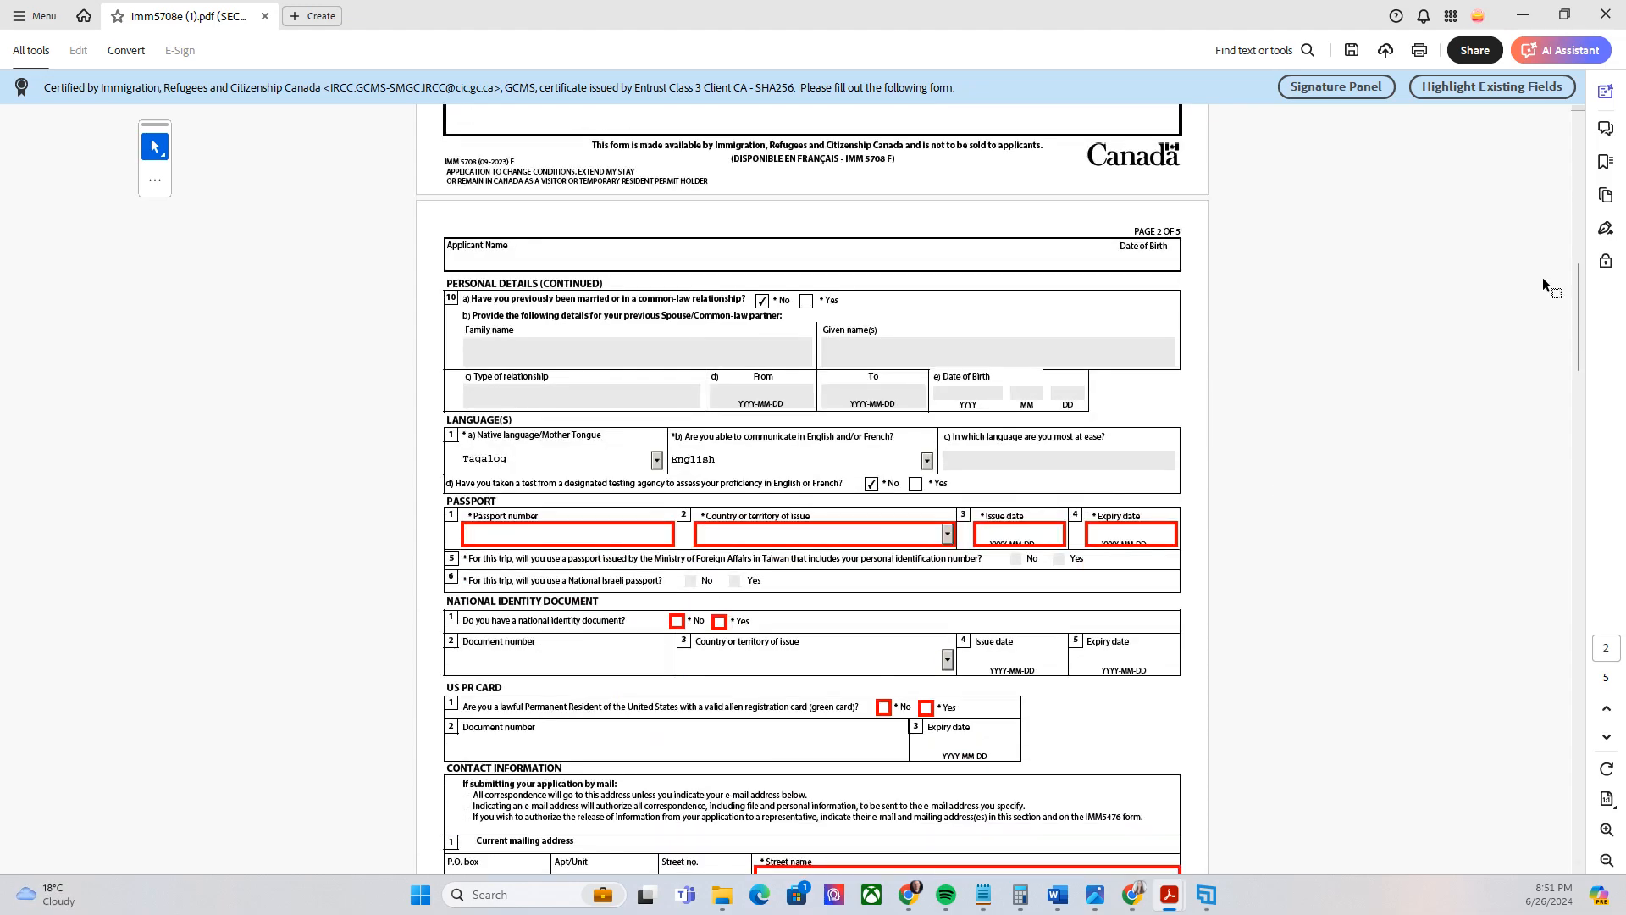
drag(1577, 301, 1622, 796)
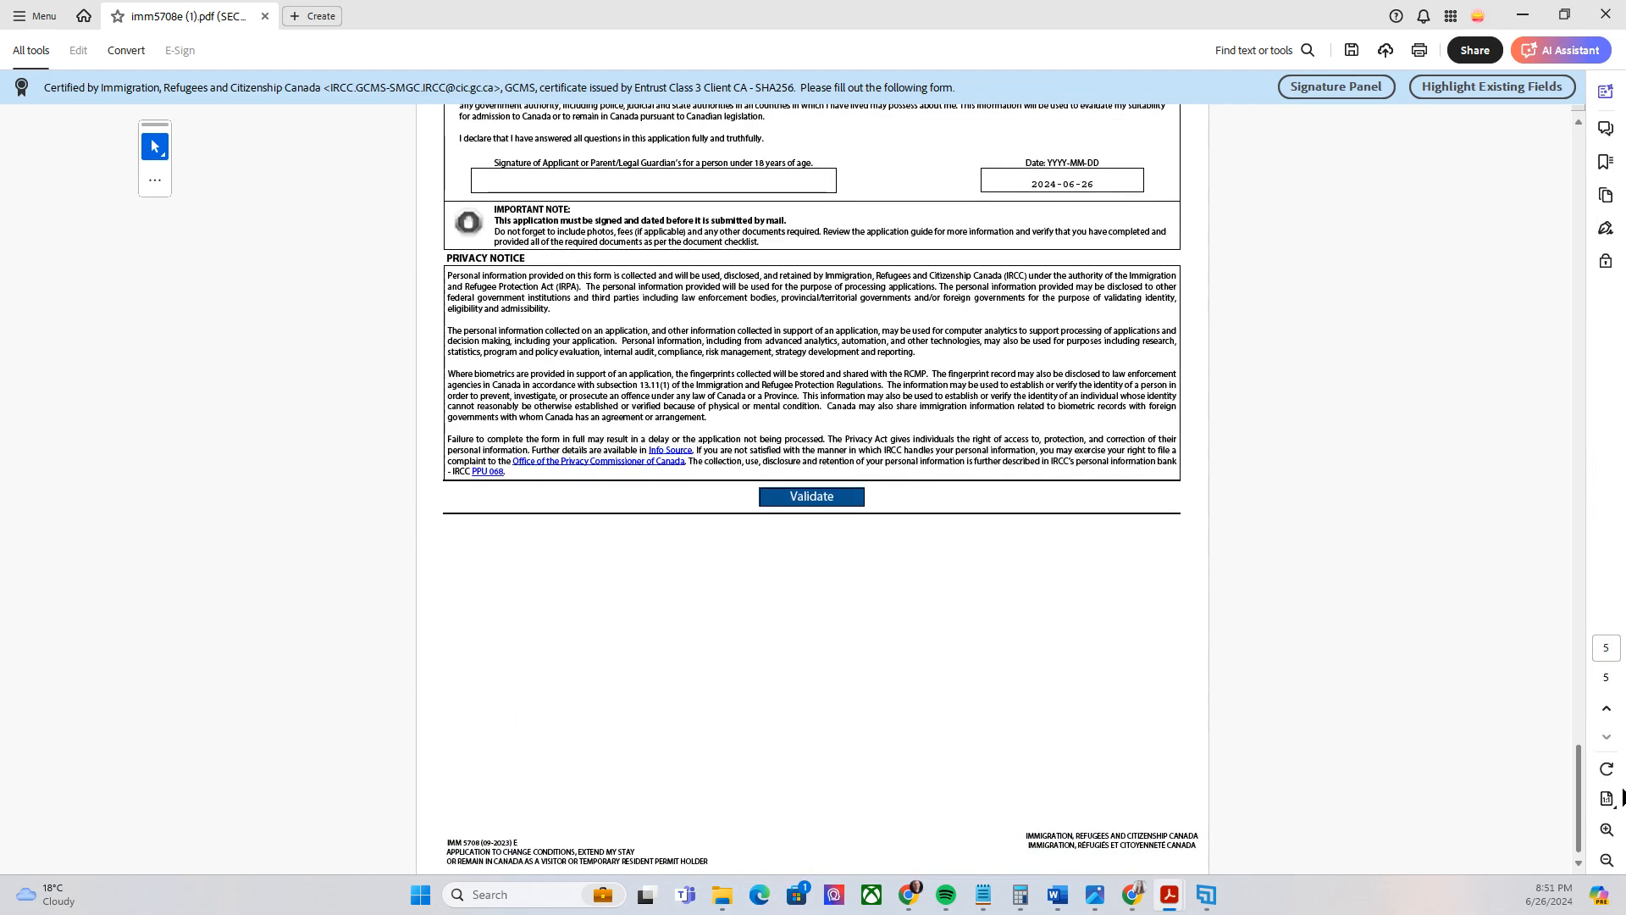
key(Home)
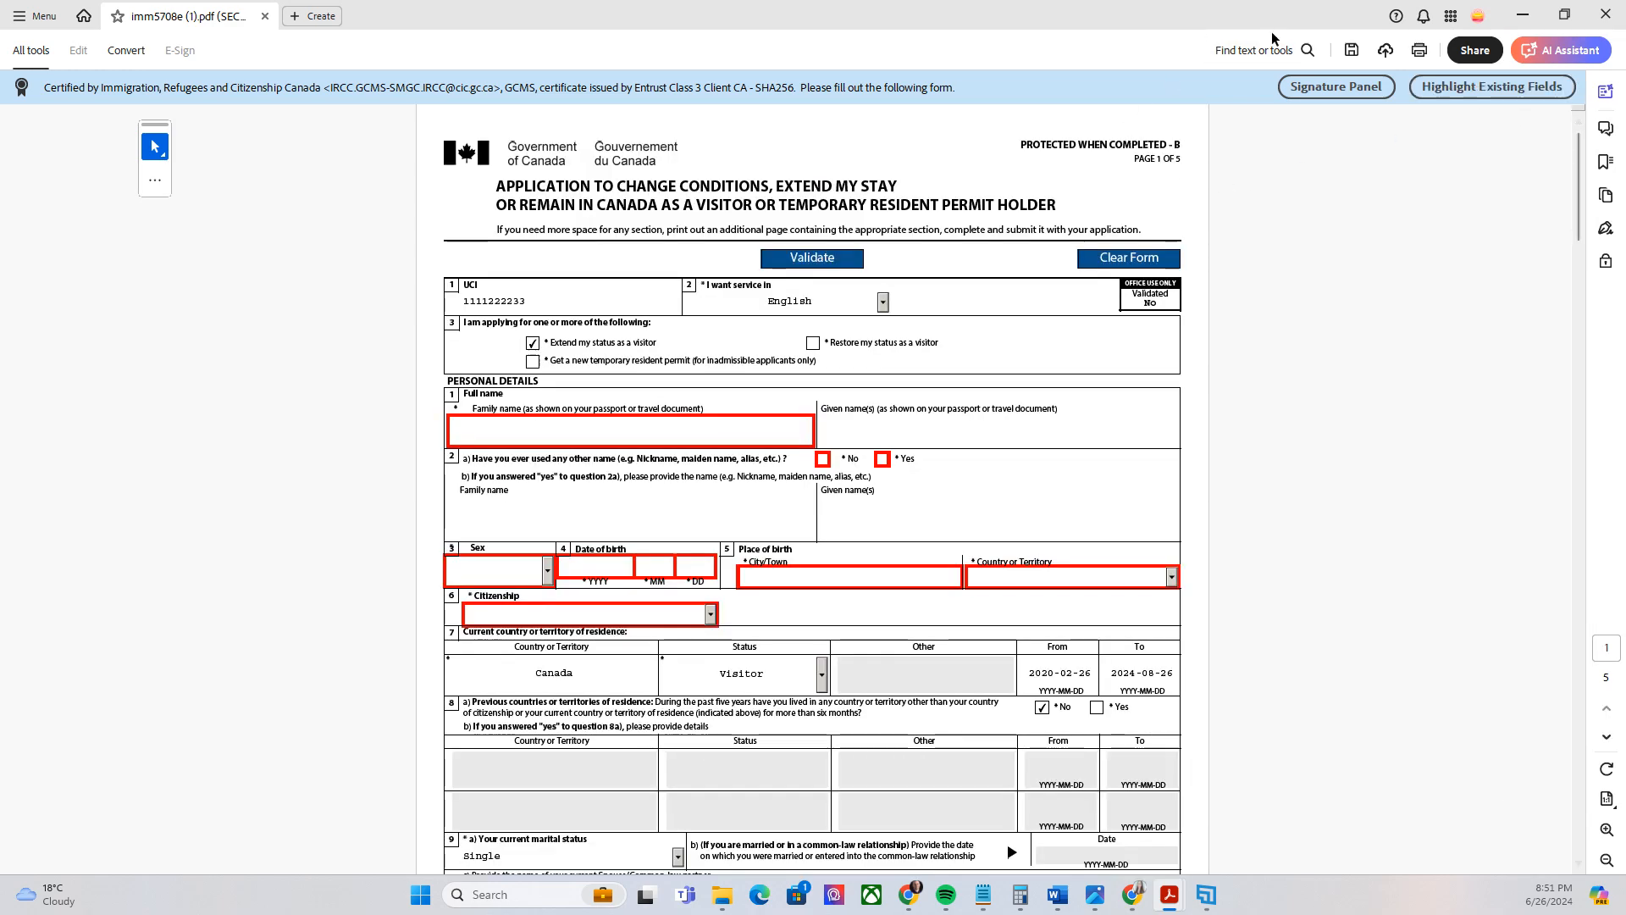
scroll(1503, 374, down, 5)
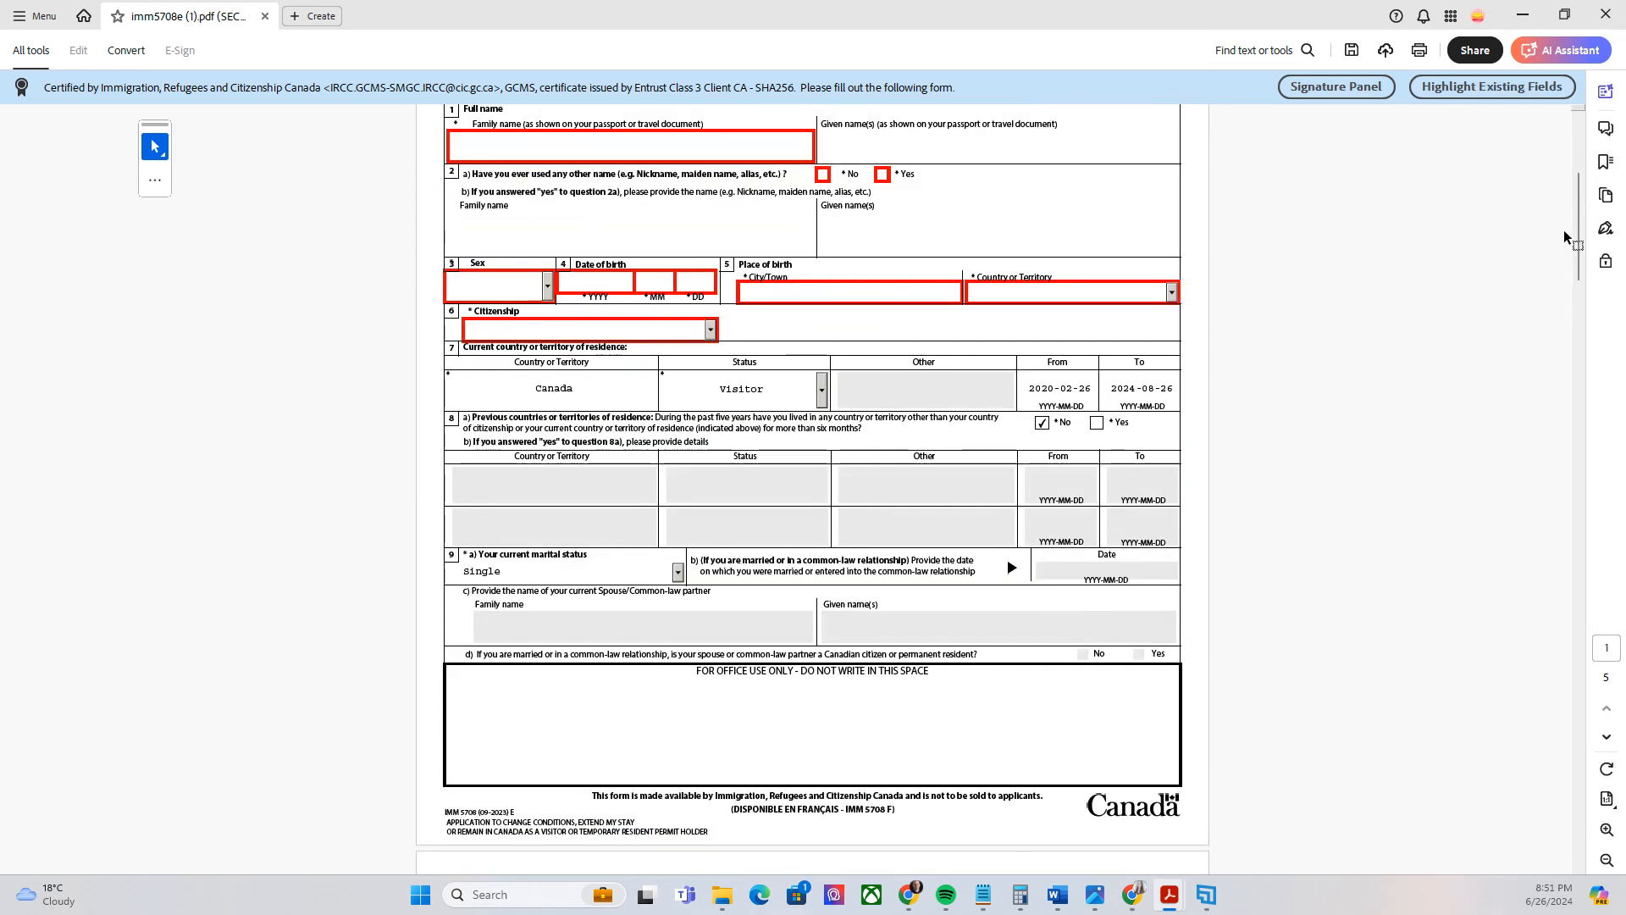
drag(1579, 237, 1567, 795)
Step: Switch to the document checklist in the browser and review the upload entries for the application form and supporting documents
scroll(1566, 795, down, 2)
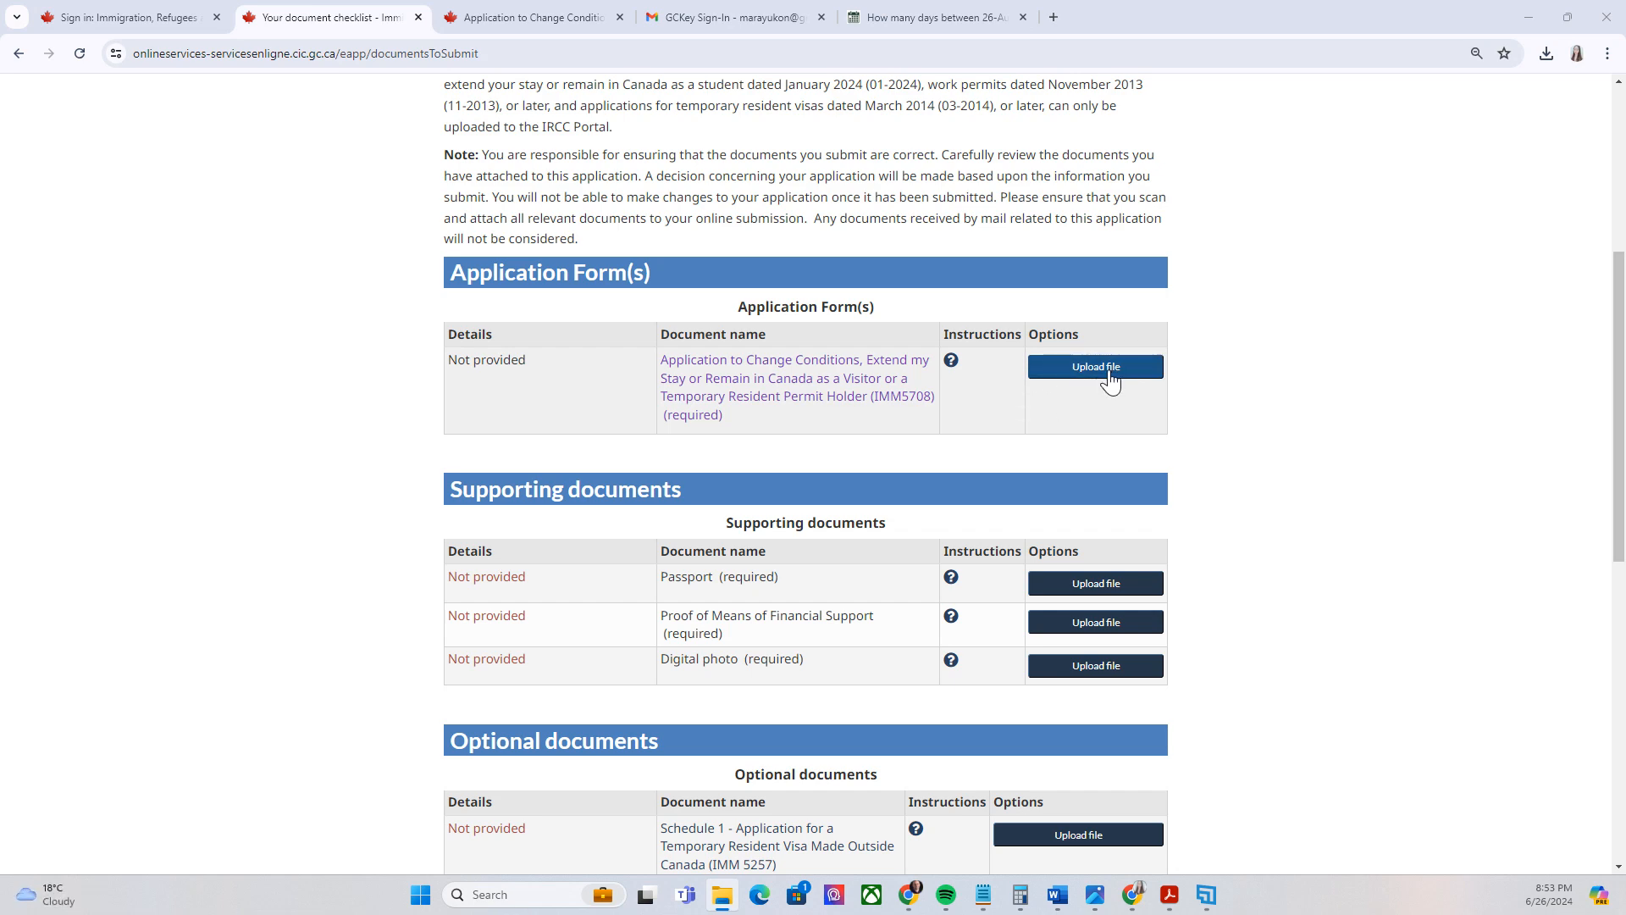
scroll(1110, 381, up, 1)
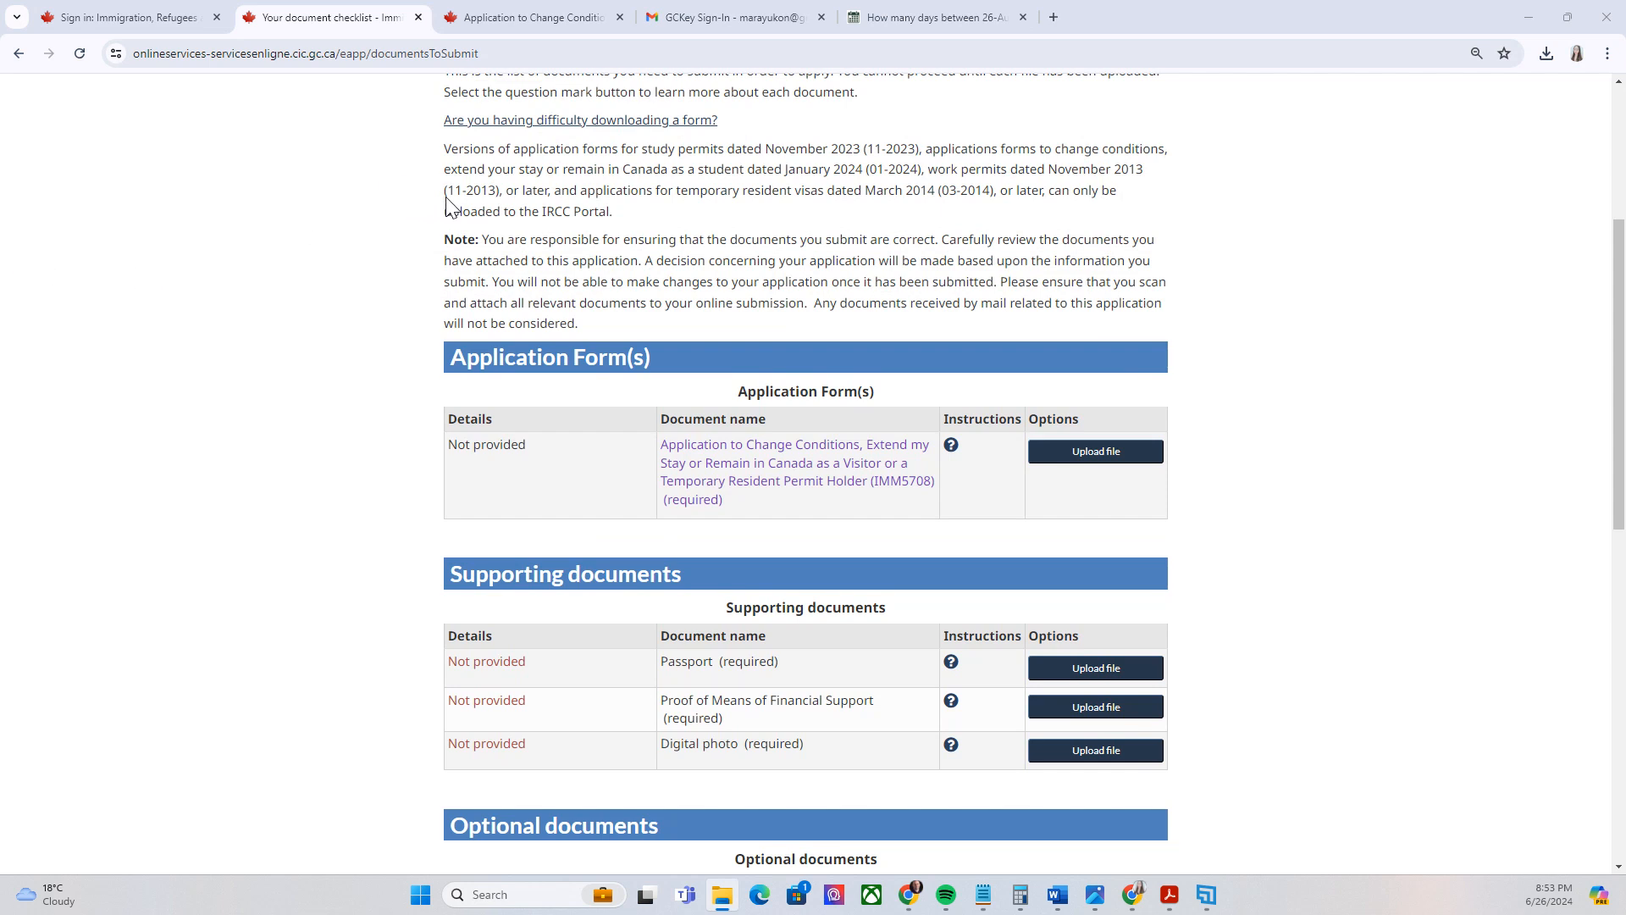